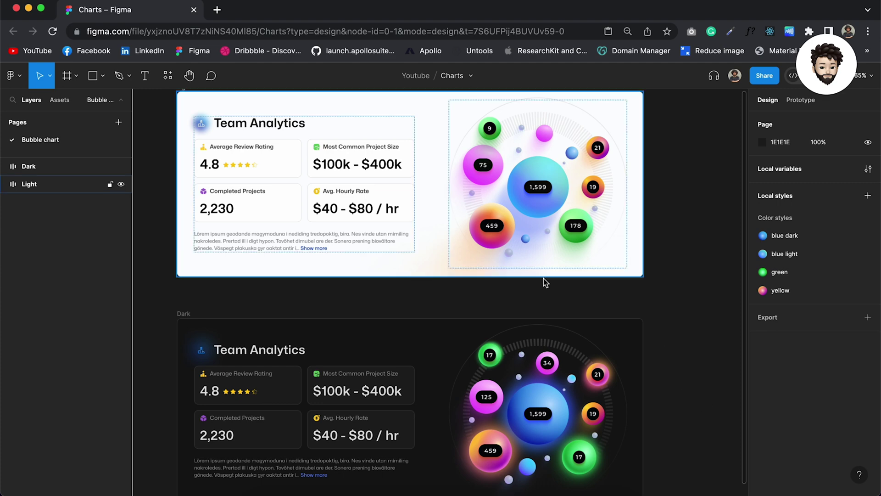
Examine the bubble charts in the Light and Dark Team Analytics designs.
{"action": "scroll", "coordinate": [442, 212], "scroll_direction": "up", "scroll_amount": 3}
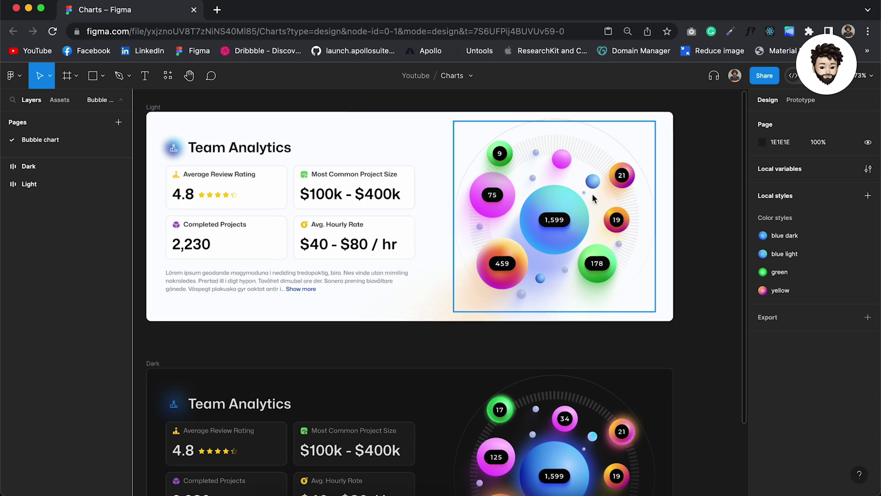
{"action": "scroll", "coordinate": [592, 198], "scroll_direction": "up", "scroll_amount": 5}
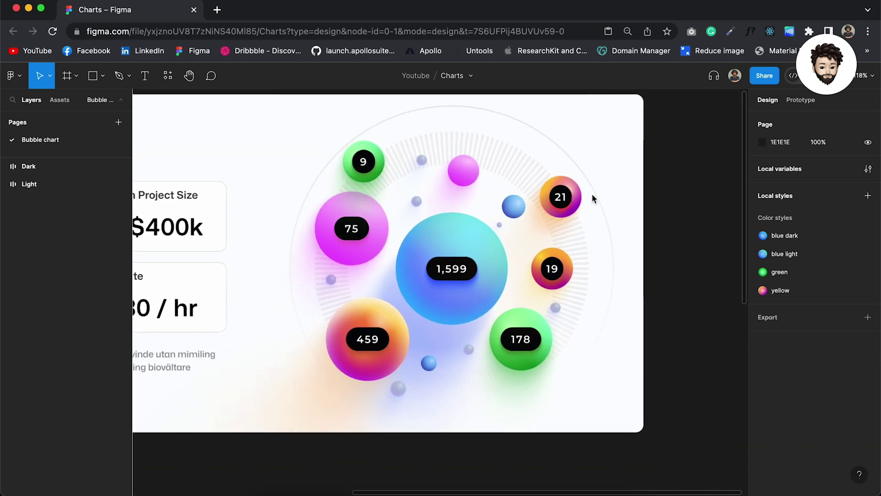
{"action": "scroll", "coordinate": [447, 230], "scroll_direction": "down", "scroll_amount": 5}
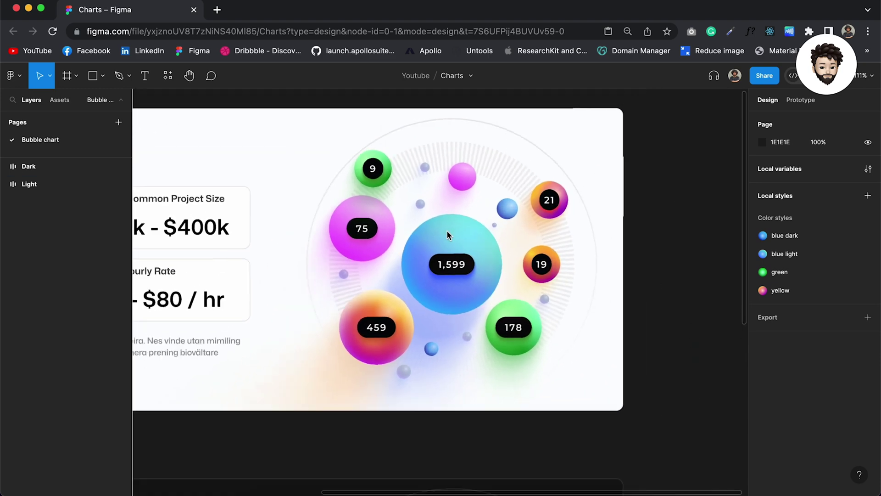
{"action": "scroll", "coordinate": [447, 230], "scroll_direction": "down", "scroll_amount": 5}
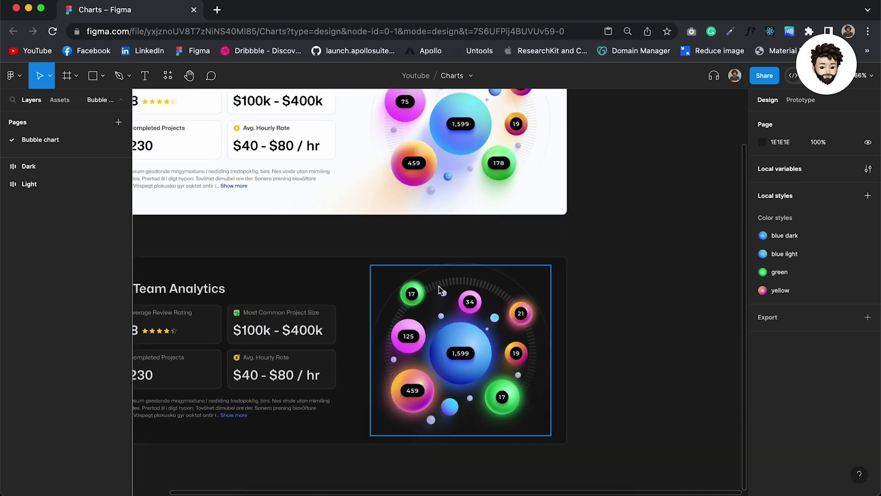
{"action": "scroll", "coordinate": [441, 275], "scroll_direction": "up", "scroll_amount": 5}
{"action": "scroll", "coordinate": [440, 288], "scroll_direction": "up", "scroll_amount": 5}
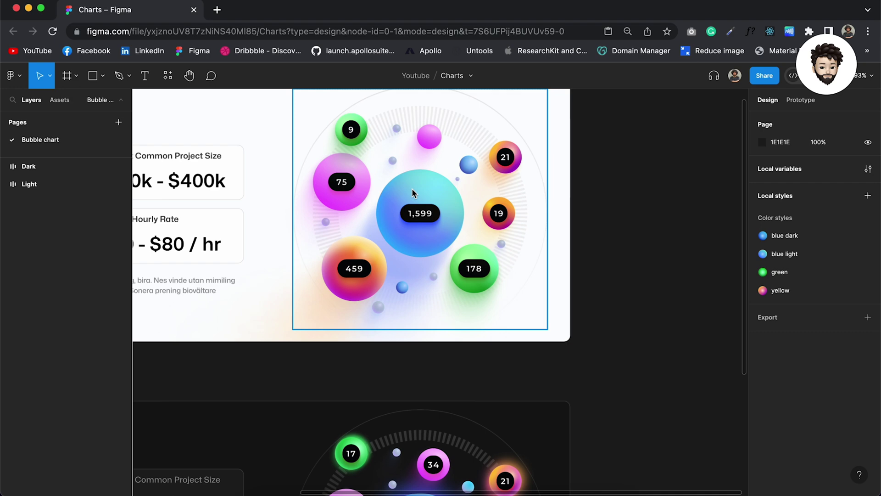
{"action": "scroll", "coordinate": [412, 192], "scroll_direction": "up", "scroll_amount": 4}
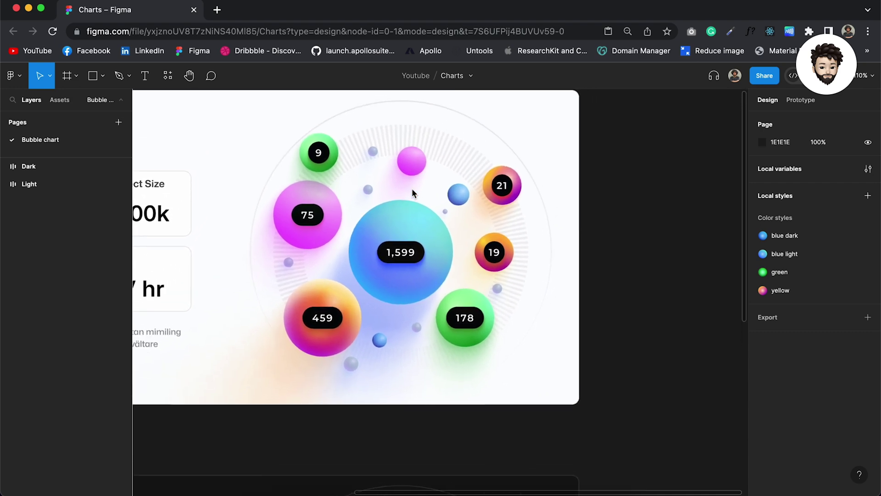
{"action": "scroll", "coordinate": [412, 193], "scroll_direction": "up", "scroll_amount": 1}
{"action": "scroll", "coordinate": [412, 193], "scroll_direction": "left", "scroll_amount": 1}
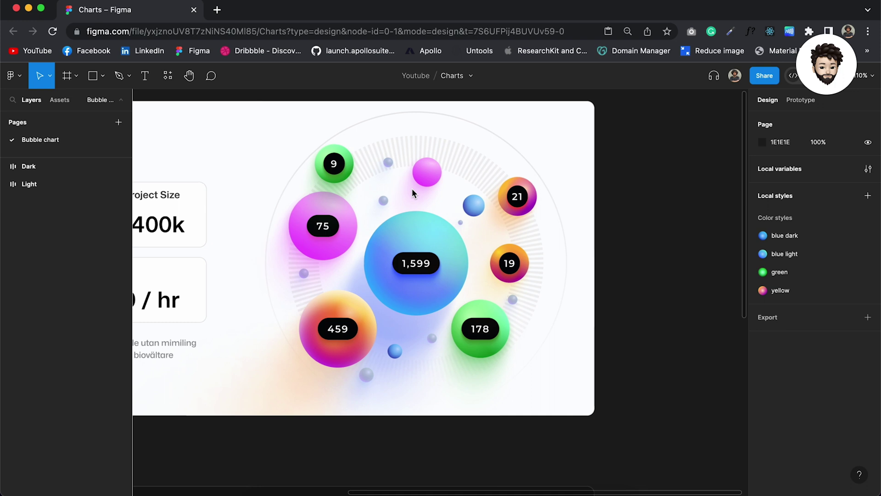
{"action": "scroll", "coordinate": [413, 193], "scroll_direction": "down", "scroll_amount": 4}
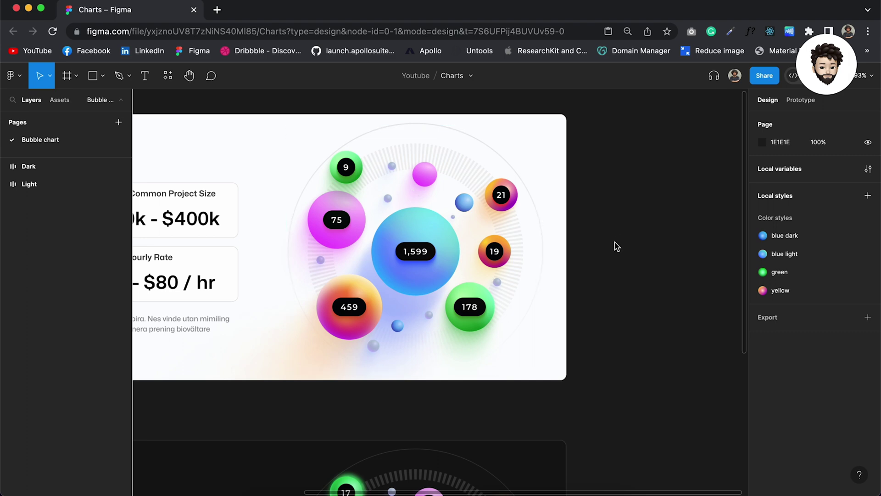
{"action": "scroll", "coordinate": [616, 247], "scroll_direction": "down", "scroll_amount": 5}
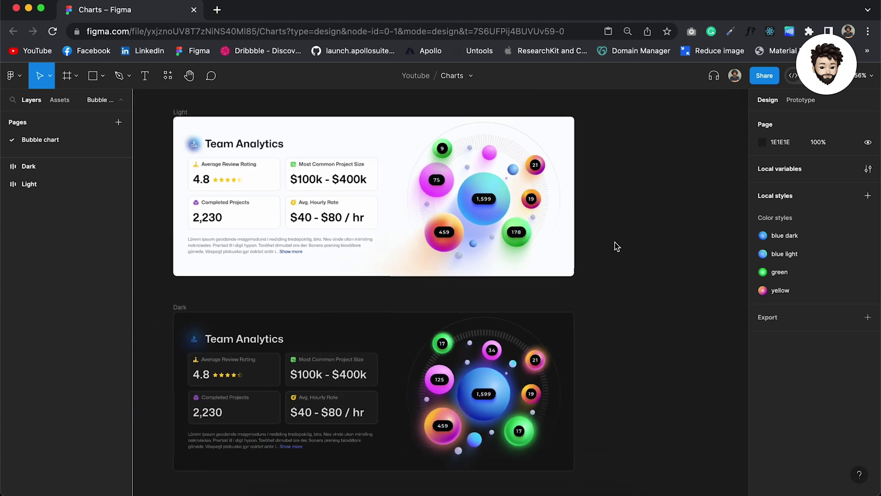
Draw a new frame about 908 × 849 on the empty canvas beside the Light and Dark designs.
{"action": "scroll", "coordinate": [616, 246], "scroll_direction": "right", "scroll_amount": 5}
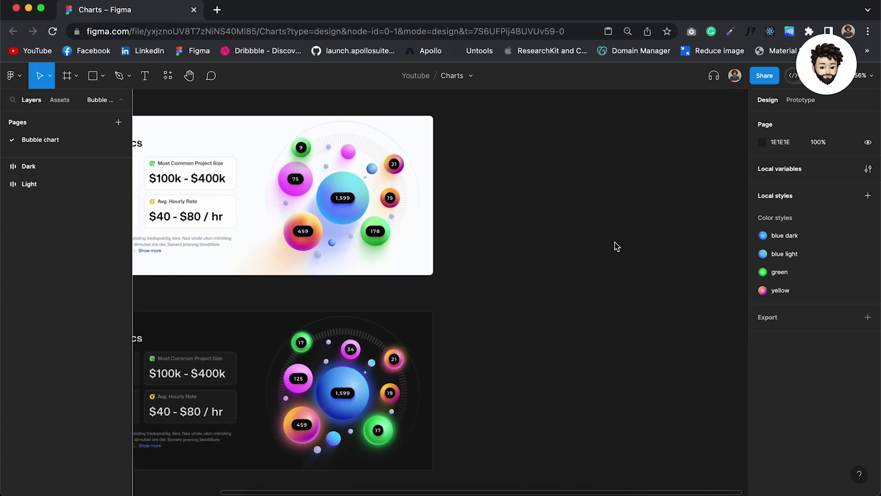
{"action": "scroll", "coordinate": [616, 247], "scroll_direction": "right", "scroll_amount": 3}
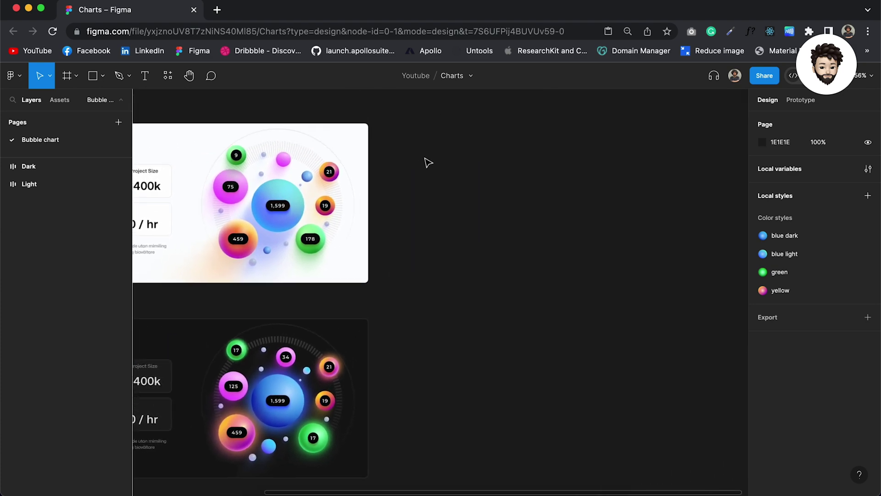
{"action": "key", "text": "f"}
{"action": "left_click_drag", "start_coordinate": [415, 141], "coordinate": [696, 402]}
Examine the Light design's bubble chart closely, including its gradient bubbles, number labels and outer ring of ticks, as reference for the new frame.
{"action": "scroll", "coordinate": [455, 187], "scroll_direction": "up", "scroll_amount": 5}
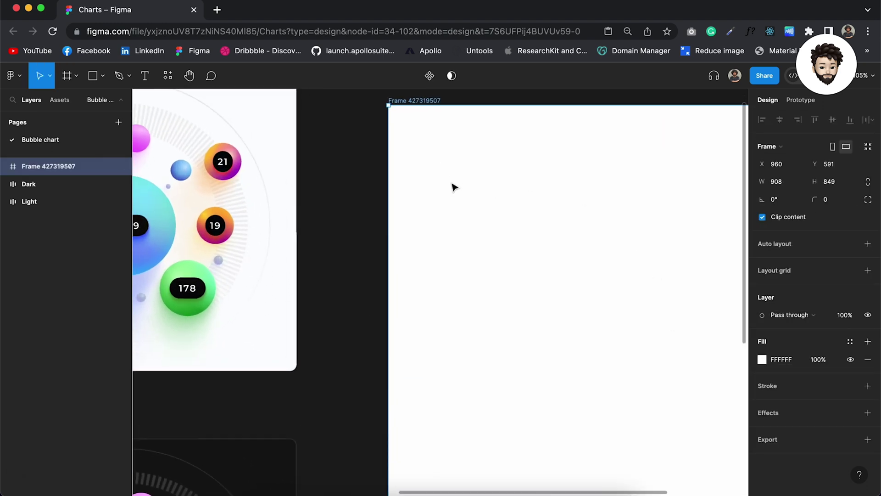
{"action": "scroll", "coordinate": [454, 186], "scroll_direction": "right", "scroll_amount": 3}
{"action": "scroll", "coordinate": [454, 187], "scroll_direction": "down", "scroll_amount": 2}
{"action": "scroll", "coordinate": [454, 187], "scroll_direction": "left", "scroll_amount": 5}
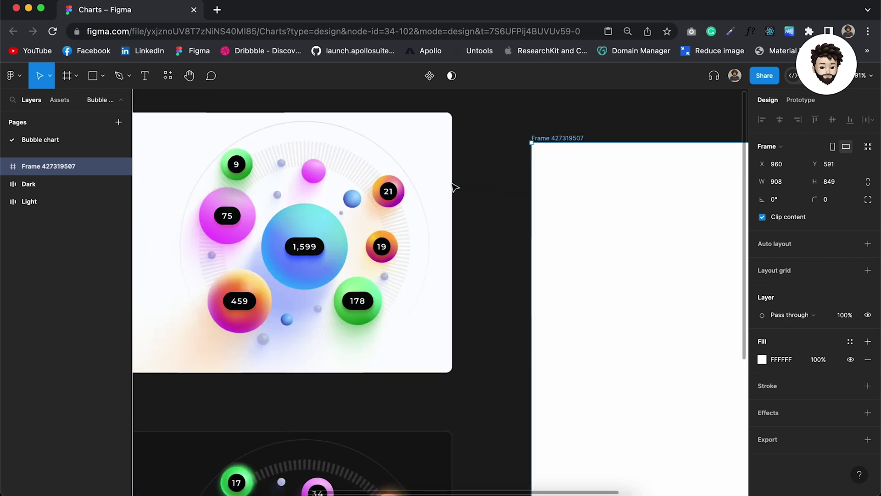
{"action": "scroll", "coordinate": [211, 163], "scroll_direction": "left", "scroll_amount": 4}
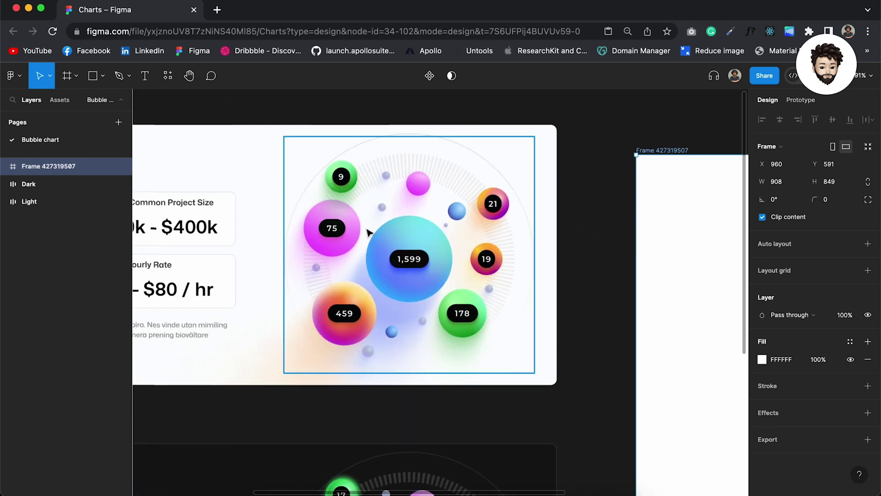
{"action": "scroll", "coordinate": [367, 232], "scroll_direction": "up", "scroll_amount": 5}
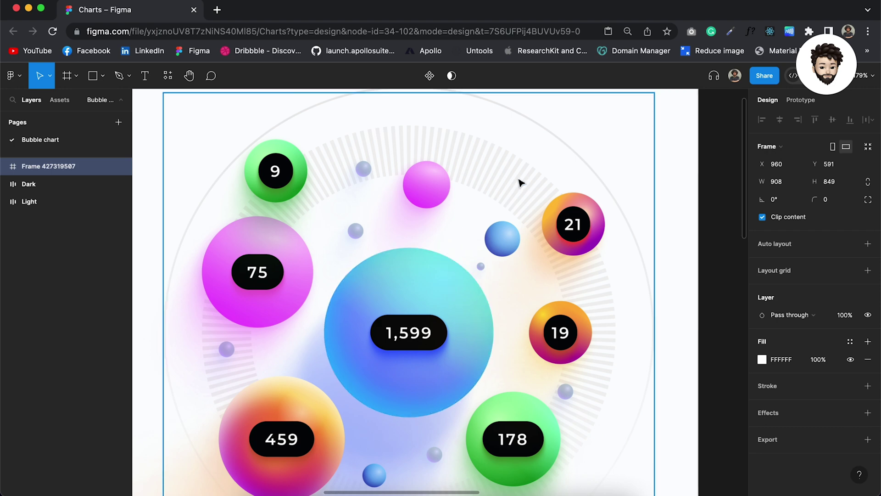
{"action": "scroll", "coordinate": [516, 182], "scroll_direction": "up", "scroll_amount": 3}
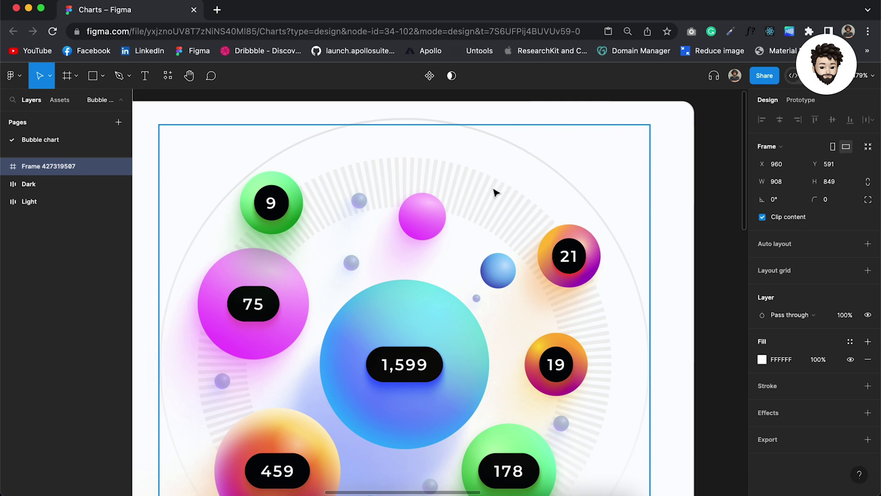
{"action": "scroll", "coordinate": [472, 300], "scroll_direction": "down", "scroll_amount": 5}
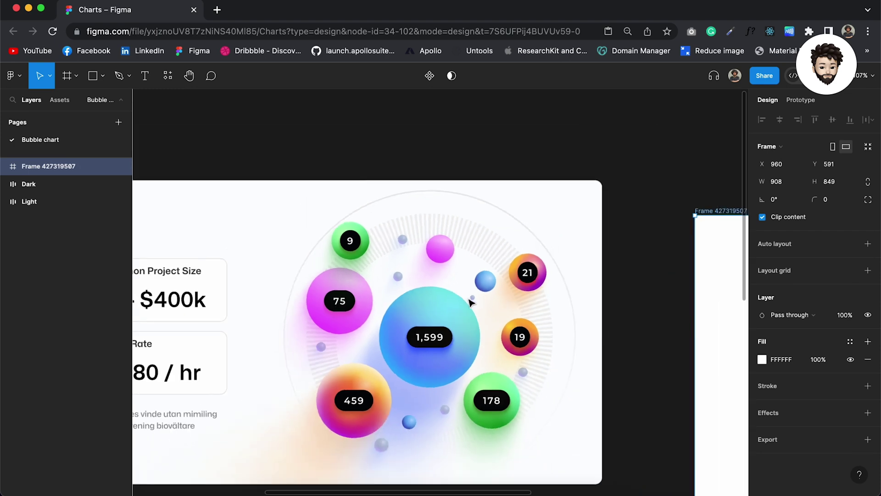
{"action": "scroll", "coordinate": [472, 299], "scroll_direction": "right", "scroll_amount": 3}
{"action": "scroll", "coordinate": [472, 300], "scroll_direction": "right", "scroll_amount": 3}
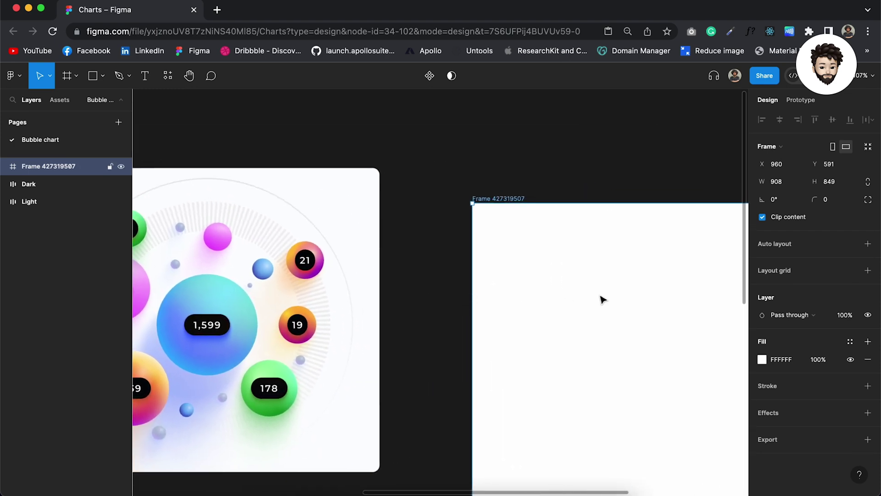
{"action": "scroll", "coordinate": [601, 299], "scroll_direction": "down", "scroll_amount": 1}
{"action": "scroll", "coordinate": [246, 282], "scroll_direction": "up", "scroll_amount": 5}
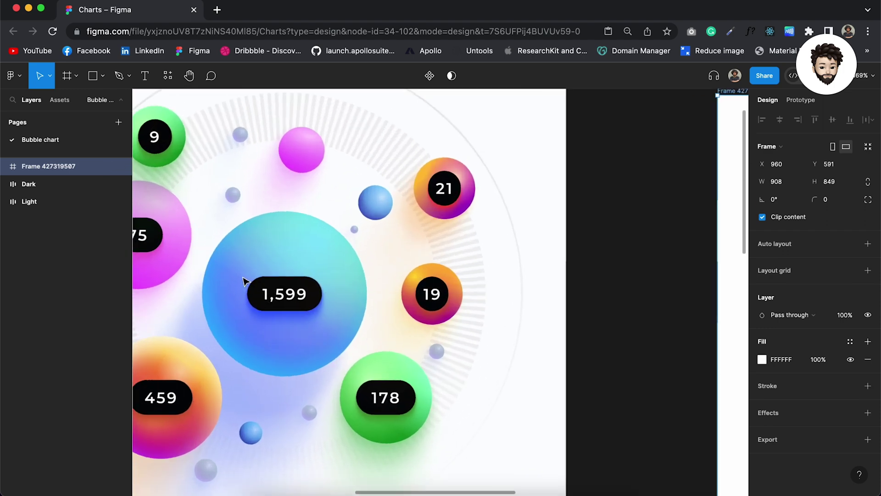
{"action": "scroll", "coordinate": [321, 295], "scroll_direction": "down", "scroll_amount": 5}
{"action": "scroll", "coordinate": [319, 299], "scroll_direction": "right", "scroll_amount": 5}
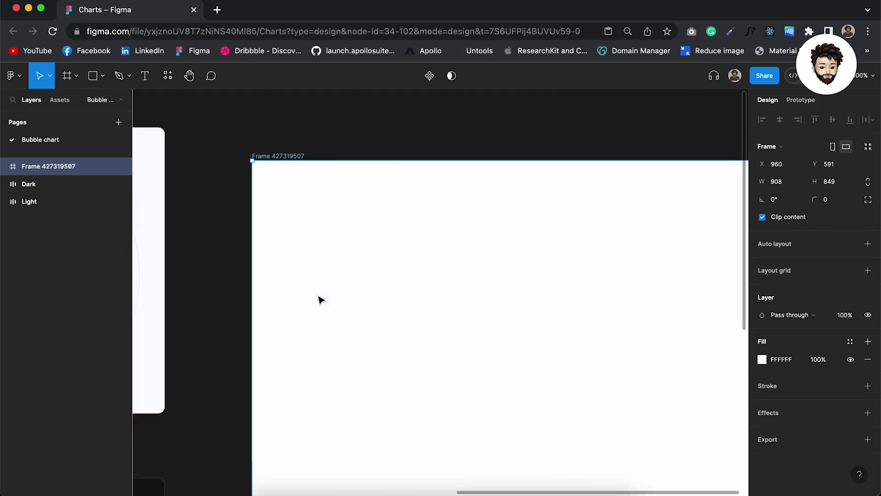
{"action": "scroll", "coordinate": [320, 299], "scroll_direction": "up", "scroll_amount": 1}
Set the new frame's layer opacity to 100% and add the text "2378" inside it.
{"action": "key", "text": "t"}
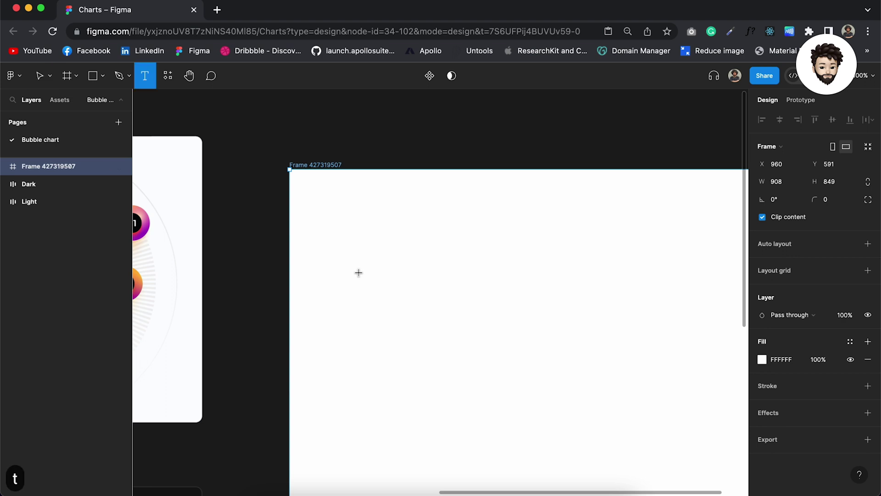
{"action": "key", "text": "4"}
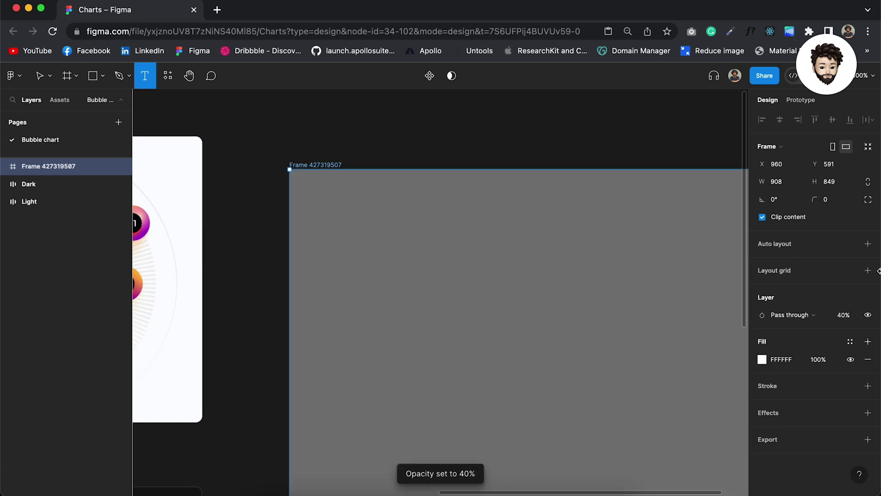
{"action": "left_click", "coordinate": [845, 317]}
{"action": "type", "text": "100"}
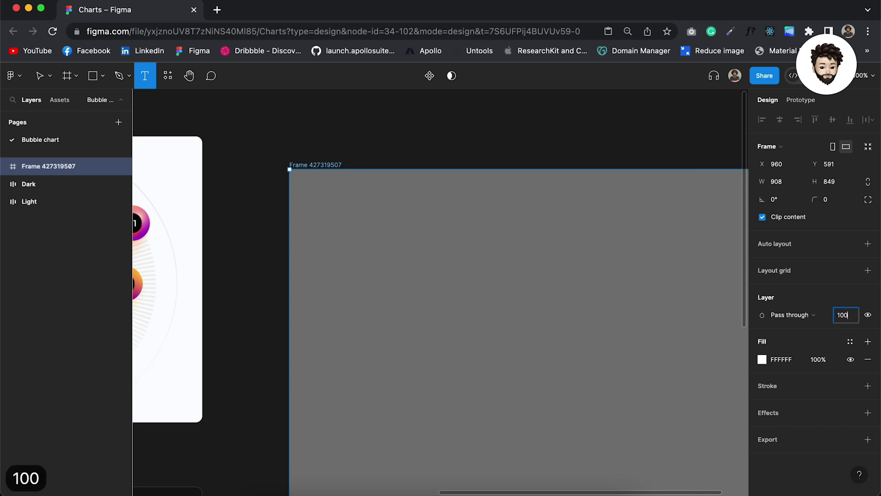
{"action": "key", "text": "Return"}
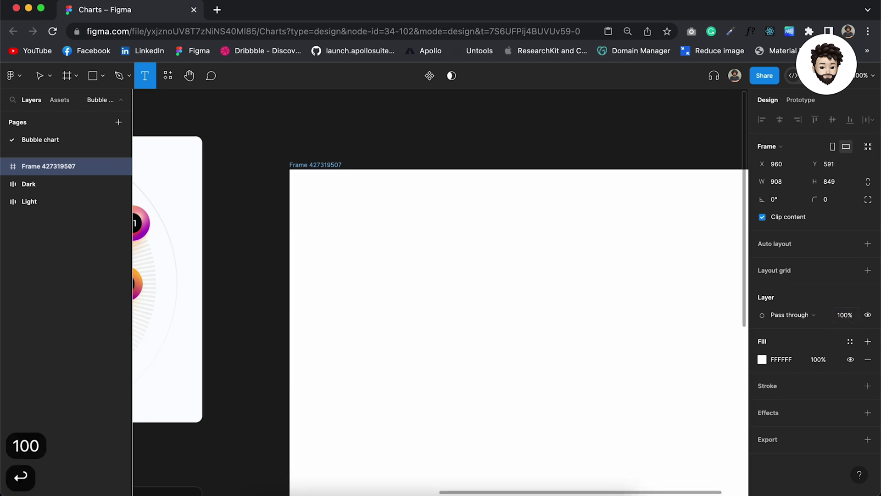
{"action": "left_click", "coordinate": [475, 265]}
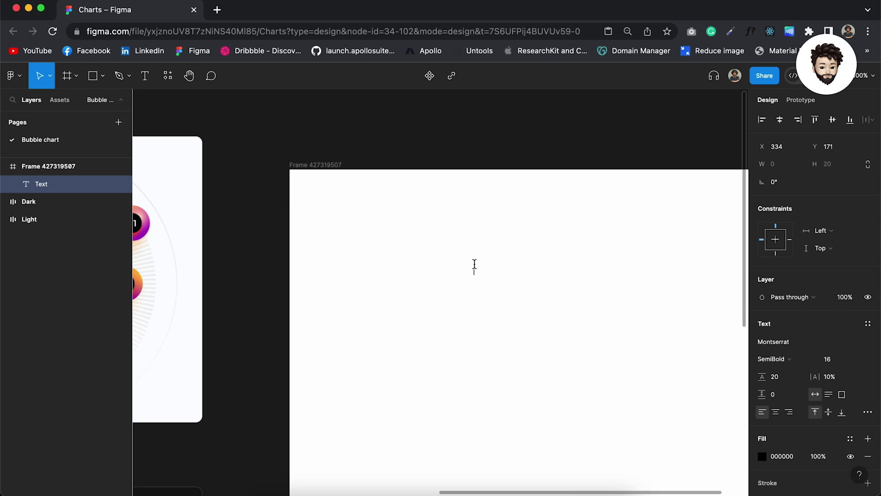
{"action": "type", "text": "2378"}
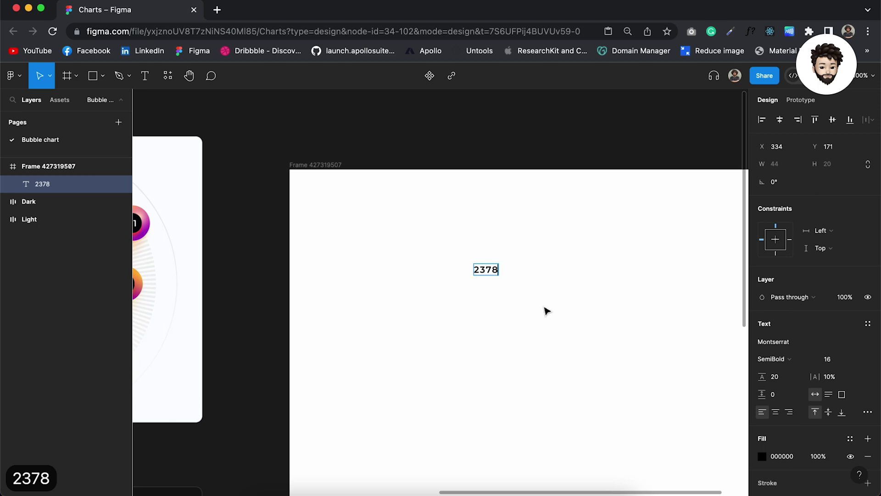
{"action": "key", "text": "Escape"}
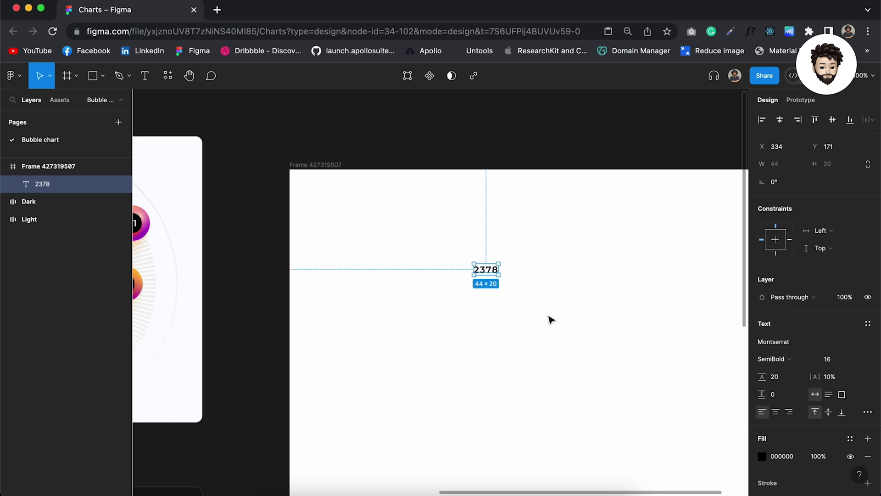
Wrap the 2378 text in auto layout with 16 horizontal and 8 vertical padding.
{"action": "key", "text": "shift+a"}
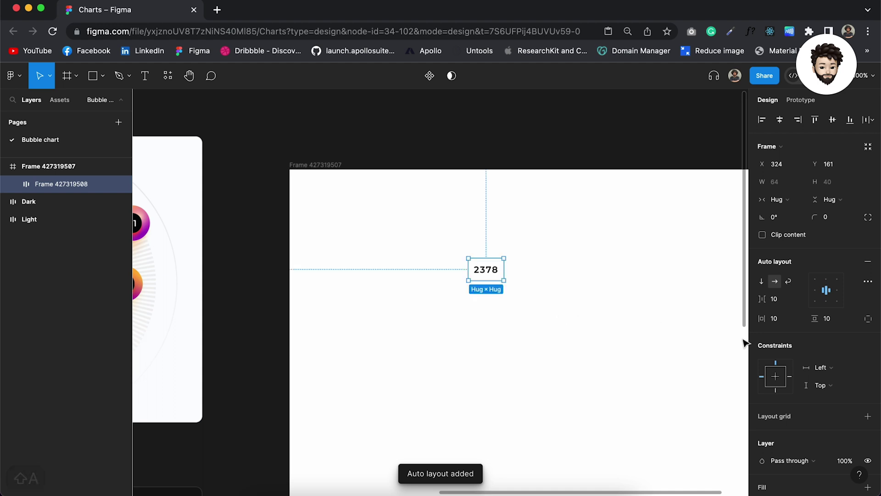
{"action": "left_click", "coordinate": [778, 319]}
{"action": "type", "text": "8"}
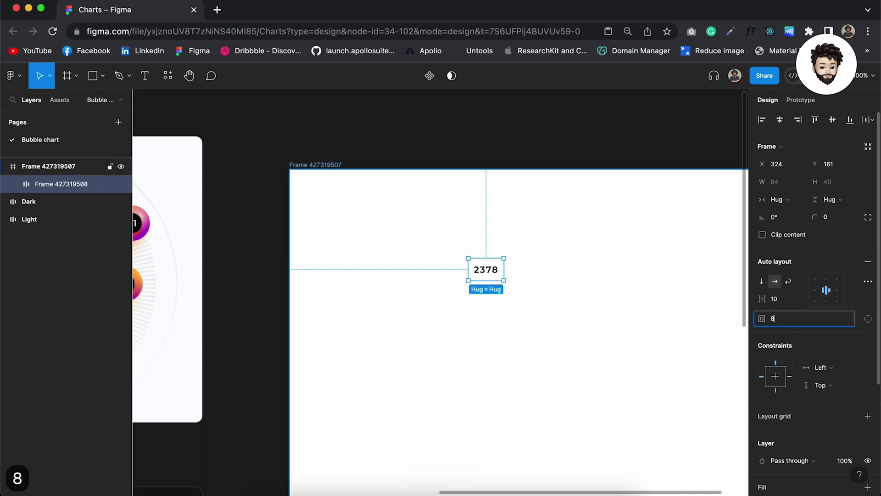
{"action": "type", "text": ",16"}
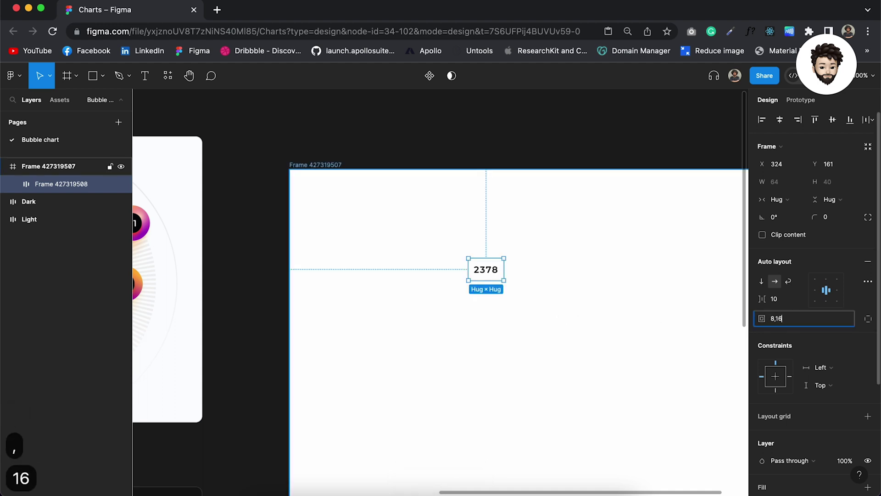
{"action": "key", "text": "Return"}
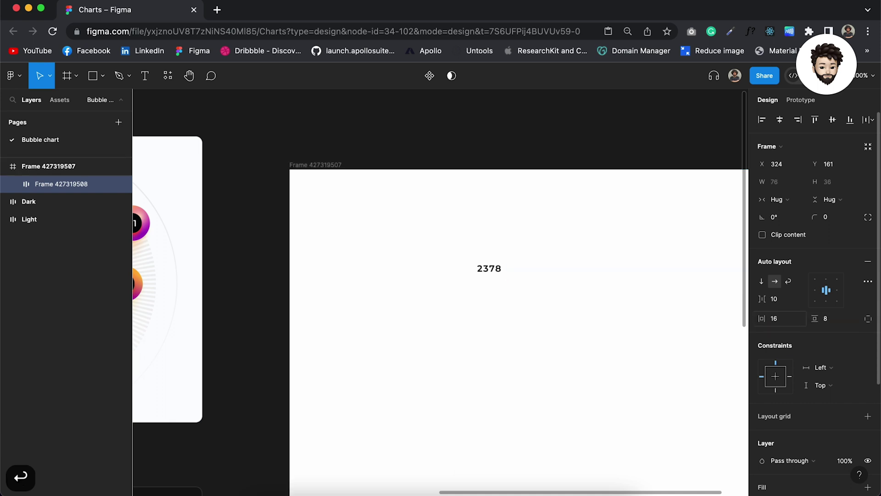
Add a dark 202020 fill to the auto layout frame around the number.
{"action": "scroll", "coordinate": [843, 349], "scroll_direction": "down", "scroll_amount": 3}
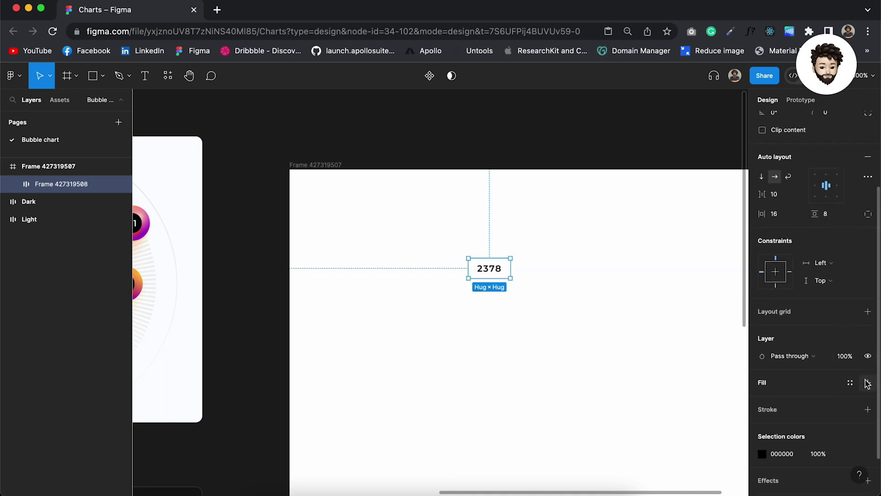
{"action": "left_click", "coordinate": [762, 400]}
{"action": "left_click_drag", "start_coordinate": [656, 344], "coordinate": [612, 339]}
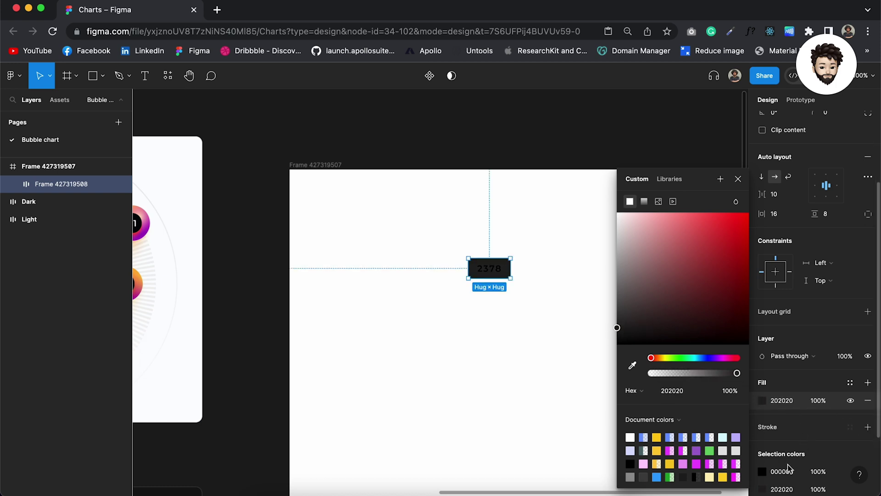
Change the label's black text color to white, FFFFFF.
{"action": "scroll", "coordinate": [789, 472], "scroll_direction": "down", "scroll_amount": 2}
{"action": "left_click", "coordinate": [790, 439]}
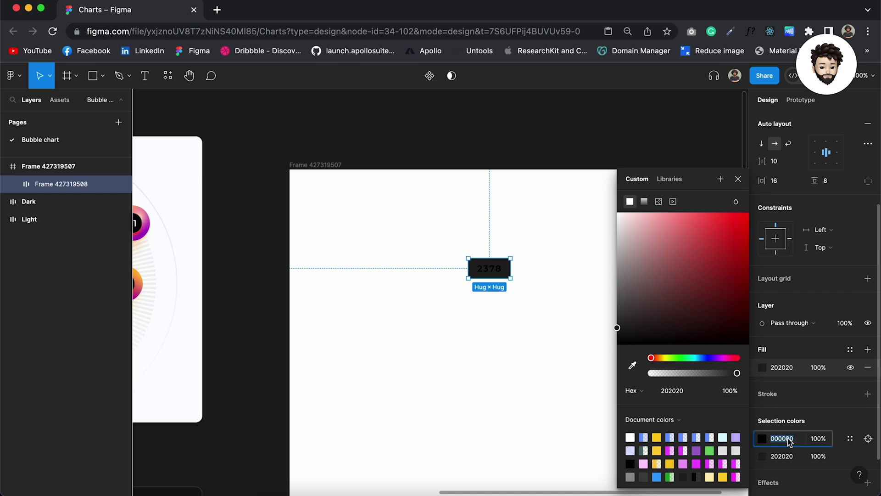
{"action": "type", "text": "fff"}
{"action": "key", "text": "Return"}
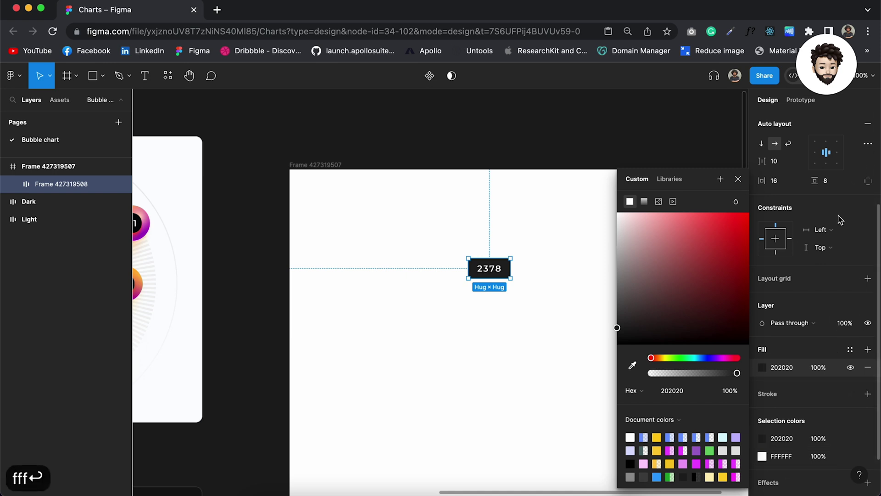
Round the dark 2378 label's corners with a radius of 20.
{"action": "scroll", "coordinate": [805, 421], "scroll_direction": "up", "scroll_amount": 8}
{"action": "left_click", "coordinate": [735, 186]}
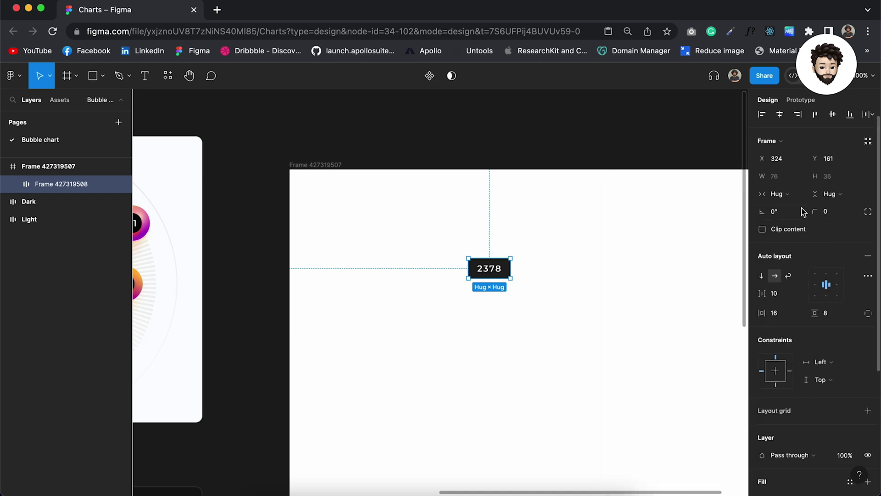
{"action": "left_click", "coordinate": [836, 215]}
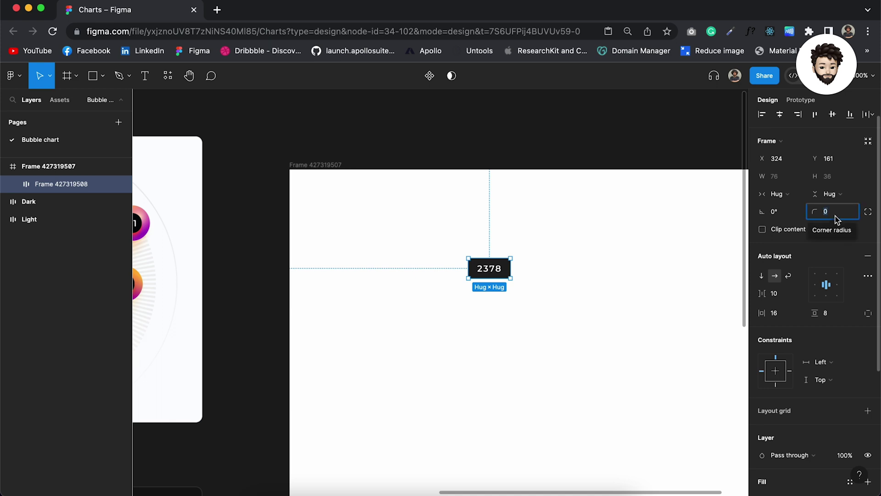
{"action": "type", "text": "20"}
{"action": "key", "text": "Return"}
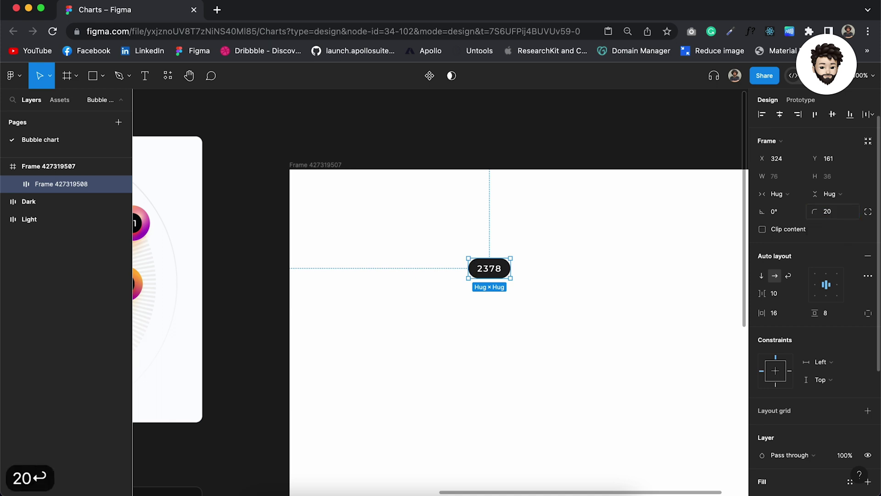
Rename the 2378 label's auto layout frame to "numbers".
{"action": "left_click", "coordinate": [560, 279]}
{"action": "left_click", "coordinate": [485, 270]}
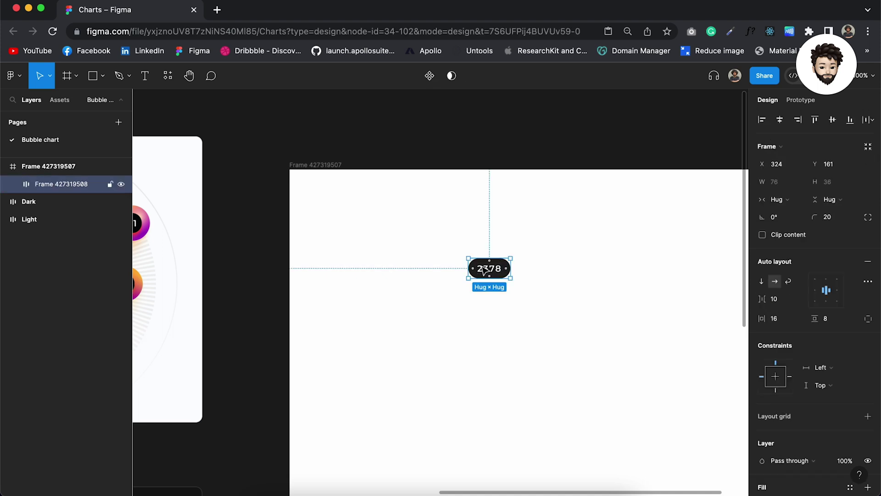
{"action": "key", "text": "super+r"}
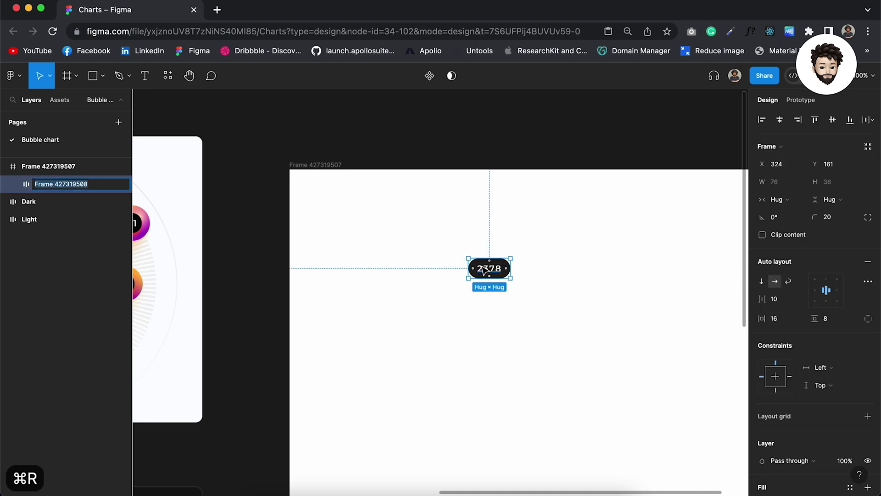
{"action": "type", "text": "numbers"}
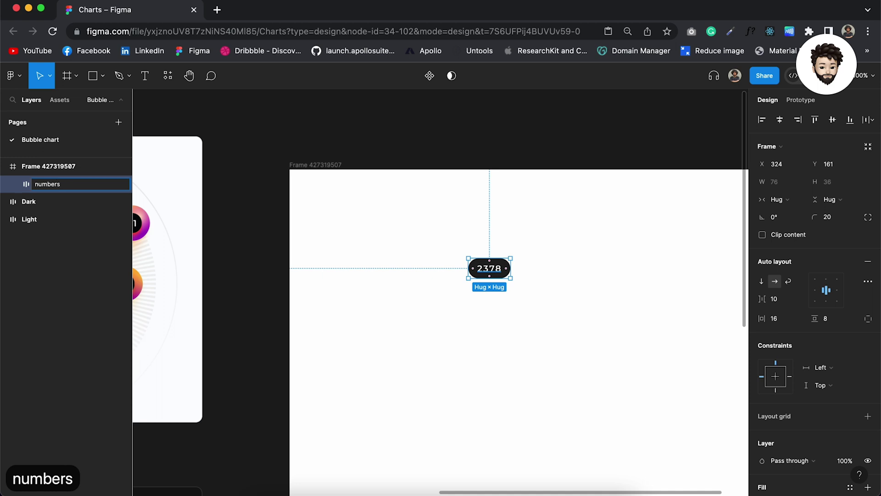
{"action": "key", "text": "Return"}
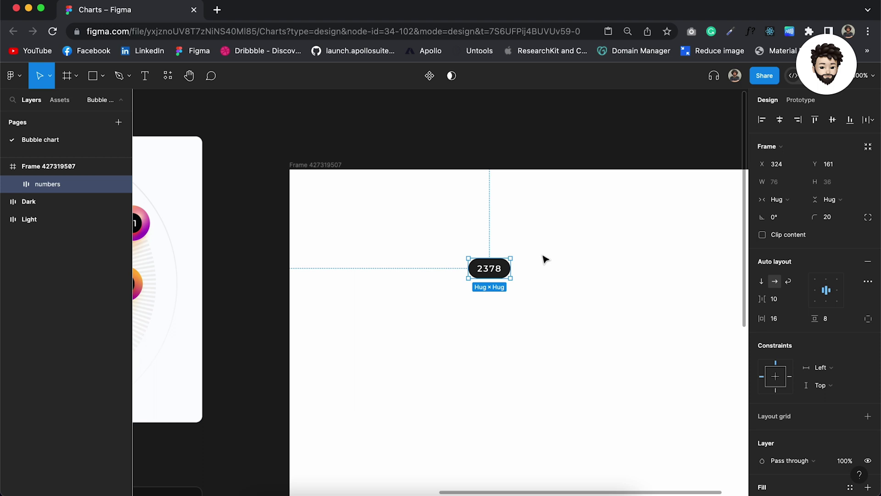
Wrap the numbers label in another auto layout frame with a fixed width and height of 220.
{"action": "key", "text": "shift+a"}
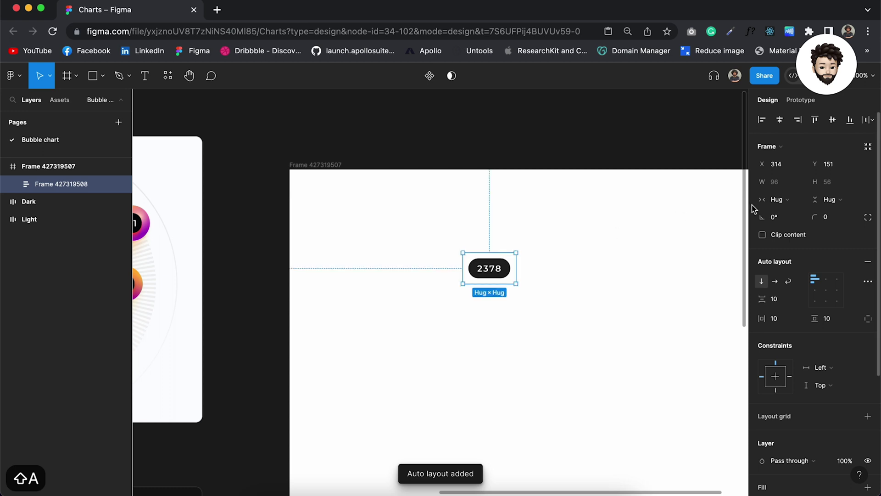
{"action": "left_click", "coordinate": [781, 202]}
{"action": "left_click", "coordinate": [783, 186]}
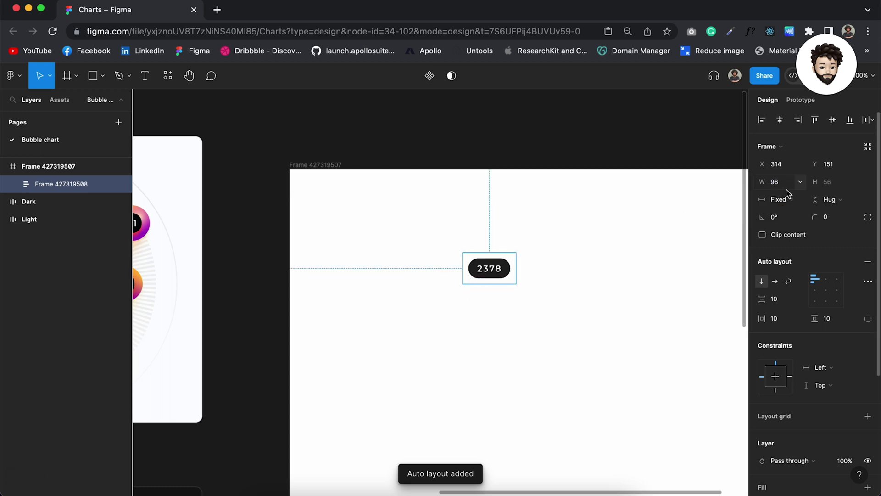
{"action": "left_click", "coordinate": [780, 182]}
{"action": "type", "text": "220"}
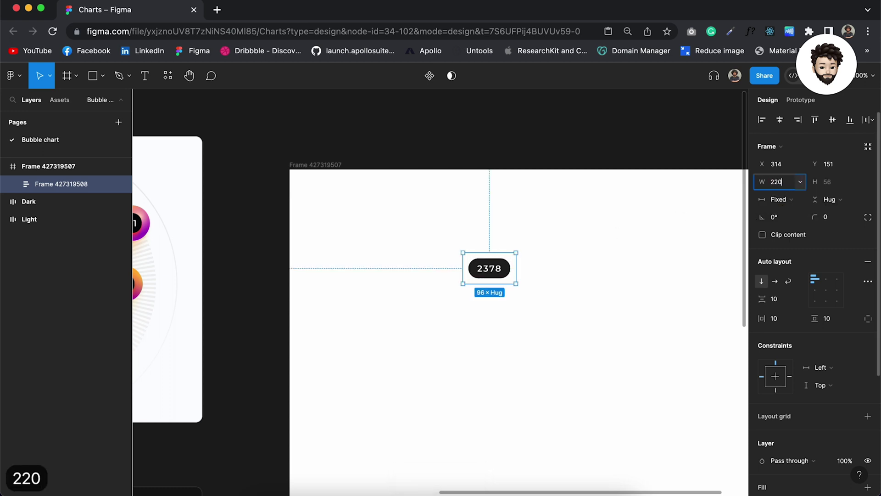
{"action": "left_click", "coordinate": [833, 182]}
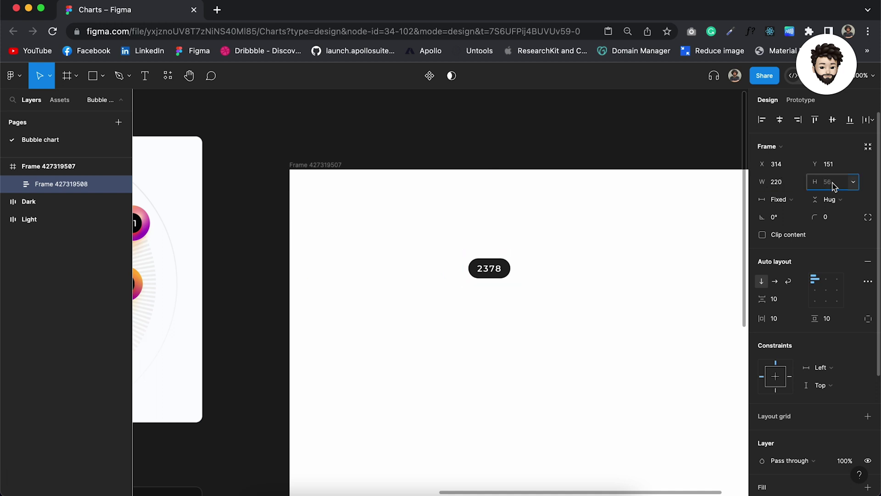
{"action": "type", "text": "220"}
{"action": "key", "text": "Return"}
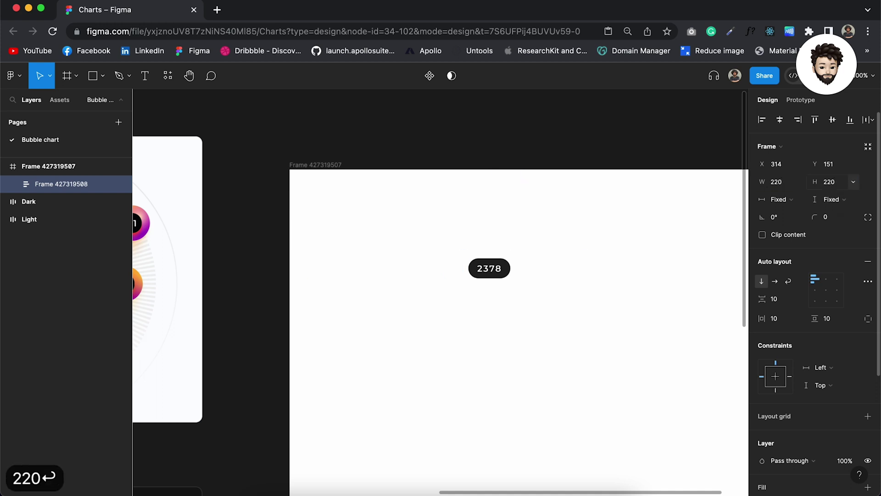
Center the label inside the 220 × 220 frame and set the frame's corner radius to 1000.
{"action": "left_click", "coordinate": [826, 290]}
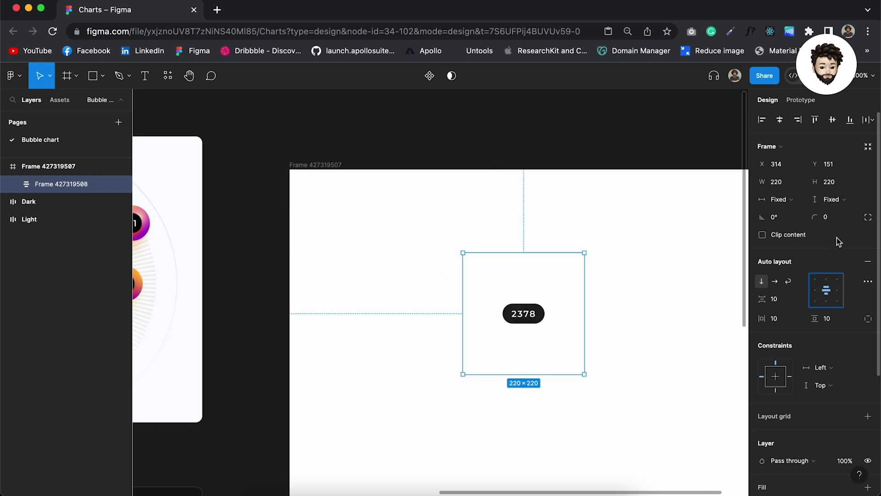
{"action": "left_click", "coordinate": [833, 219]}
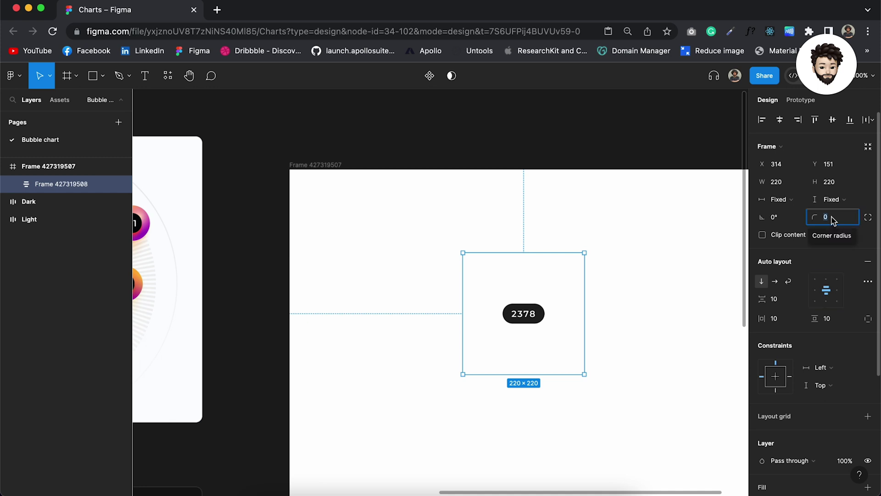
{"action": "type", "text": "1000"}
{"action": "key", "text": "Return"}
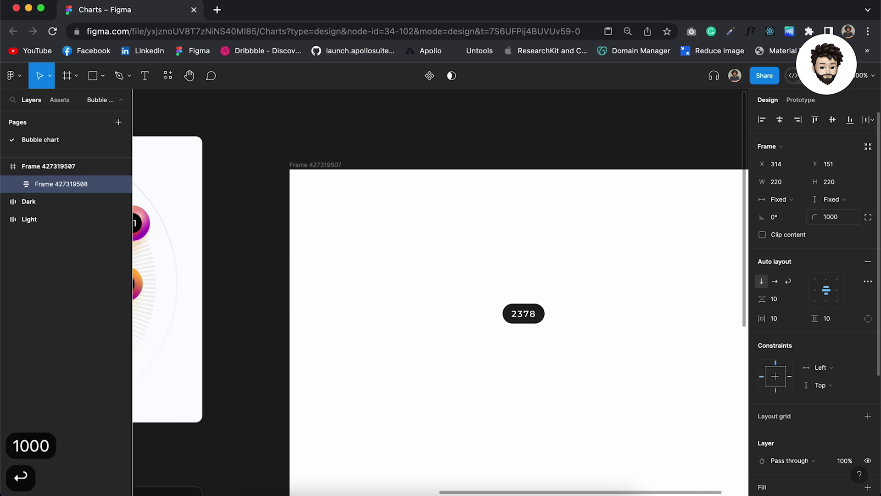
Add a gray A8A8A8 fill to the circular frame around the label.
{"action": "scroll", "coordinate": [832, 351], "scroll_direction": "down", "scroll_amount": 3}
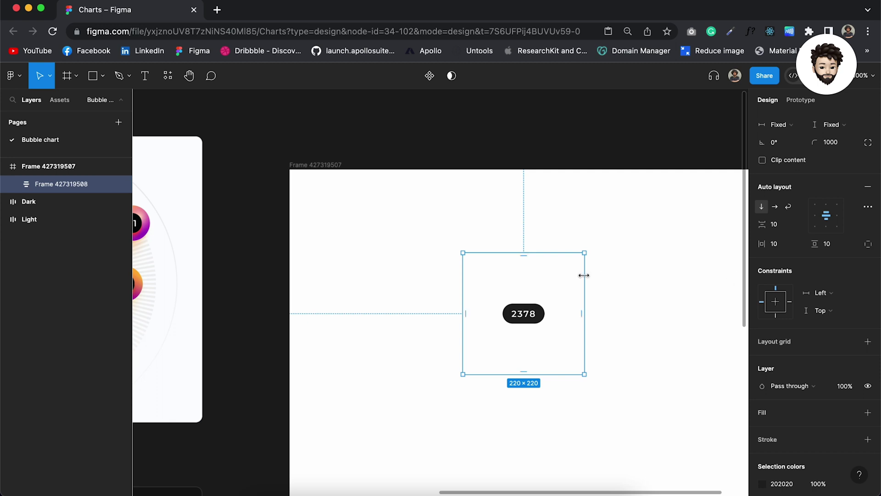
{"action": "left_click", "coordinate": [868, 412]}
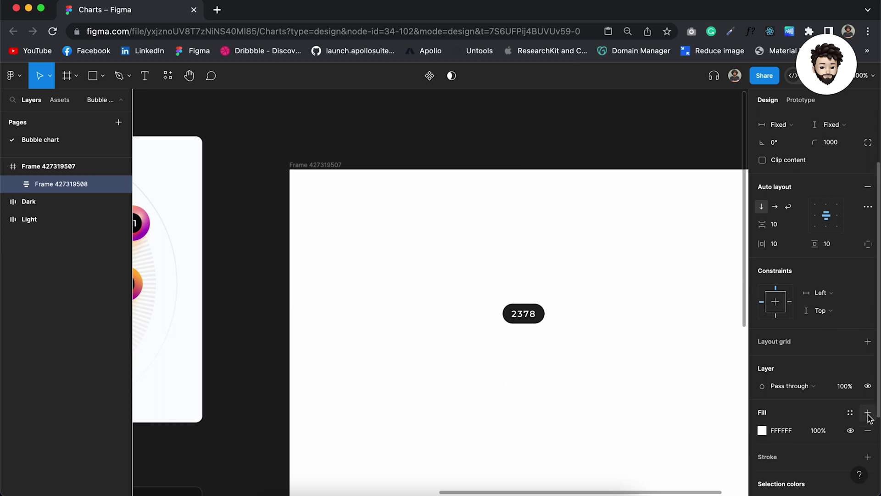
{"action": "left_click", "coordinate": [762, 431]}
{"action": "left_click", "coordinate": [617, 257]}
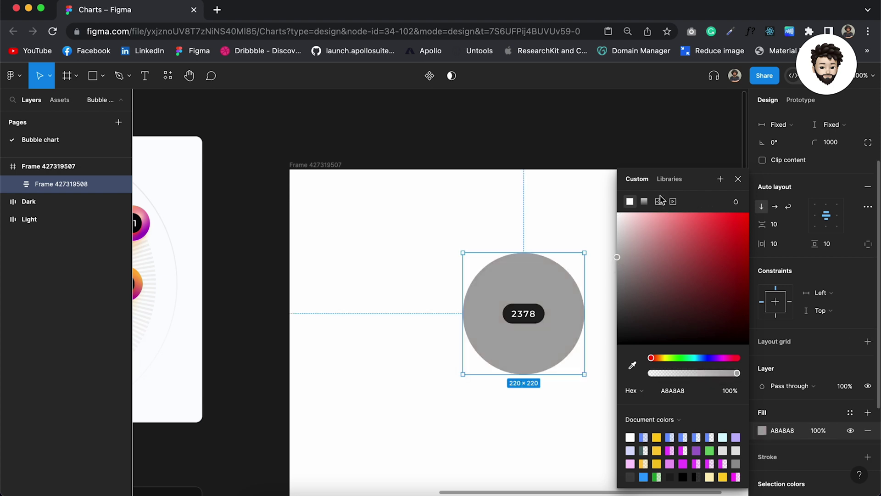
Examine the bubble gradients and shading in the light and dark reference charts.
{"action": "scroll", "coordinate": [511, 287], "scroll_direction": "up", "scroll_amount": 2}
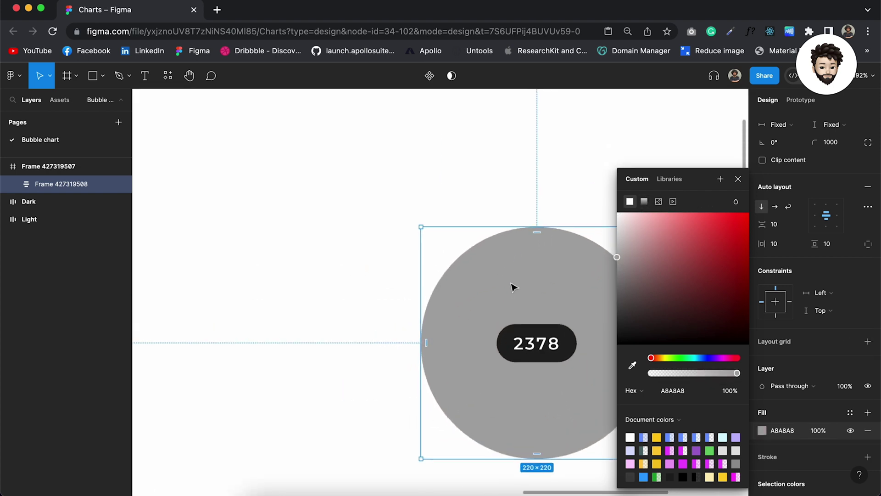
{"action": "scroll", "coordinate": [511, 287], "scroll_direction": "right", "scroll_amount": 3}
{"action": "scroll", "coordinate": [511, 287], "scroll_direction": "down", "scroll_amount": 1}
{"action": "scroll", "coordinate": [511, 288], "scroll_direction": "down", "scroll_amount": 4}
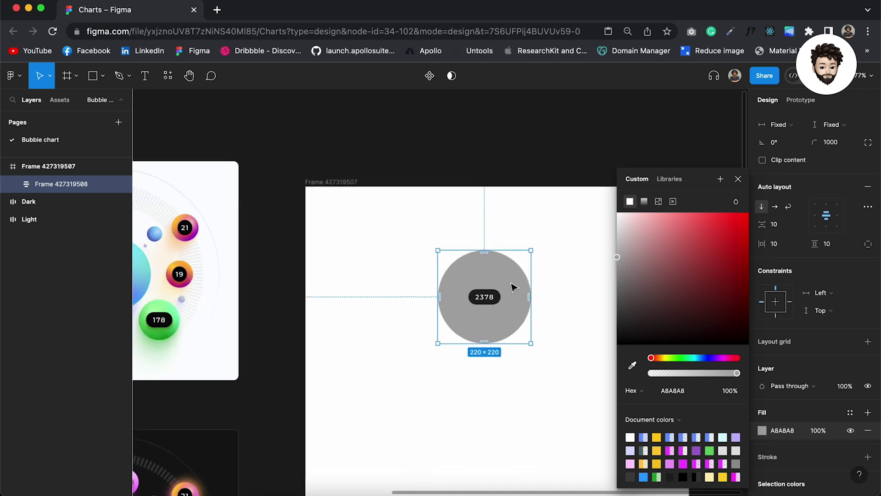
{"action": "scroll", "coordinate": [511, 286], "scroll_direction": "left", "scroll_amount": 3}
{"action": "scroll", "coordinate": [434, 277], "scroll_direction": "up", "scroll_amount": 5}
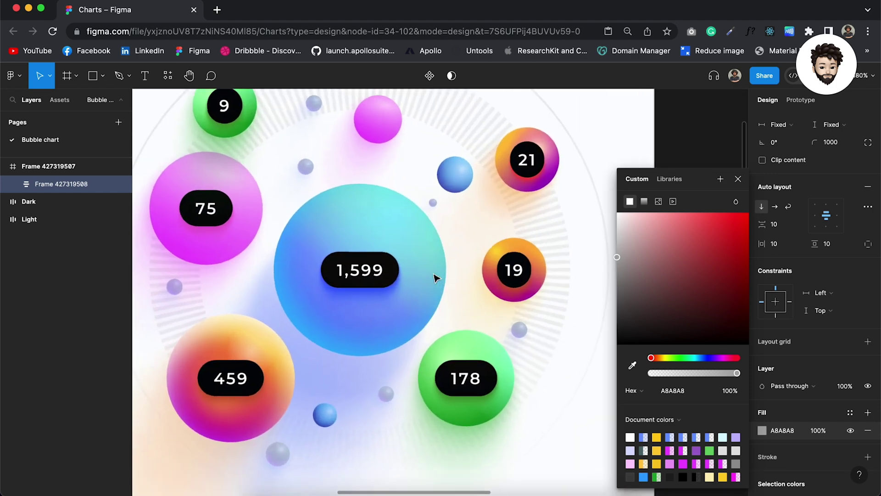
{"action": "scroll", "coordinate": [433, 277], "scroll_direction": "down", "scroll_amount": 10}
{"action": "scroll", "coordinate": [434, 277], "scroll_direction": "down", "scroll_amount": 2}
{"action": "scroll", "coordinate": [434, 277], "scroll_direction": "left", "scroll_amount": 1}
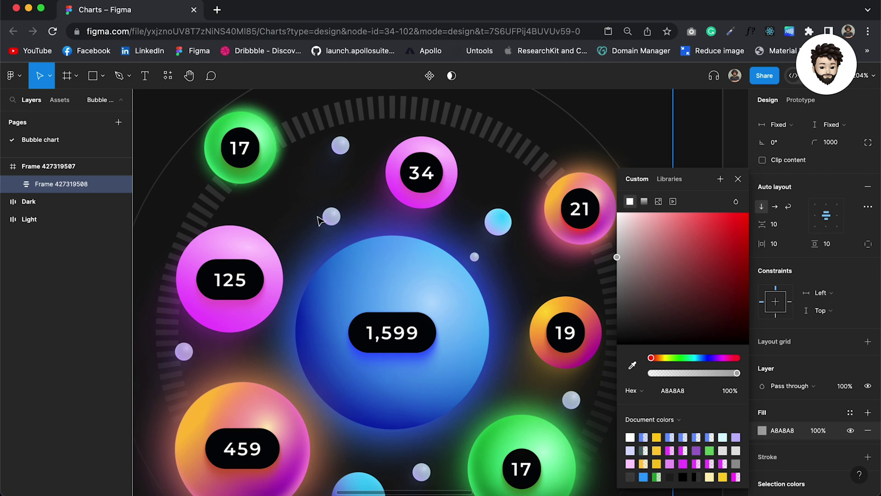
Change the gray bubble's fill to a linear gradient running diagonally from its upper right to its lower left edge.
{"action": "key", "text": "shift+2"}
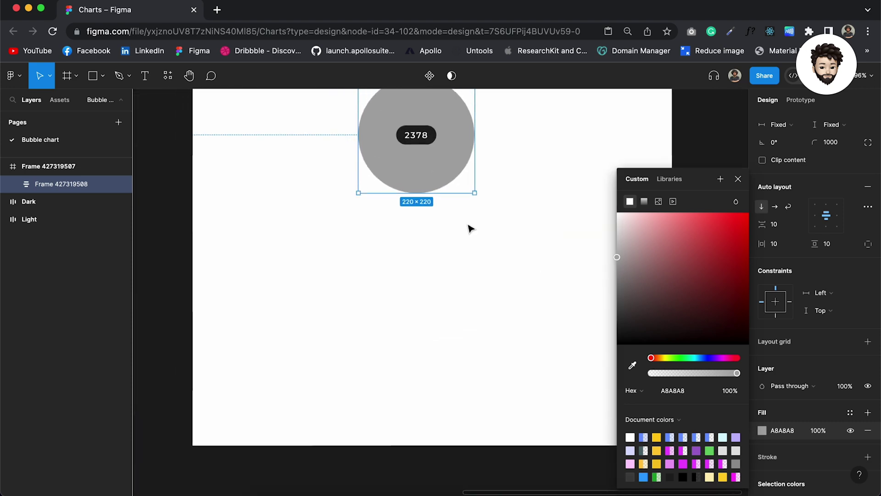
{"action": "scroll", "coordinate": [471, 228], "scroll_direction": "up", "scroll_amount": 3}
{"action": "scroll", "coordinate": [412, 184], "scroll_direction": "up", "scroll_amount": 3}
{"action": "scroll", "coordinate": [412, 184], "scroll_direction": "up", "scroll_amount": 2}
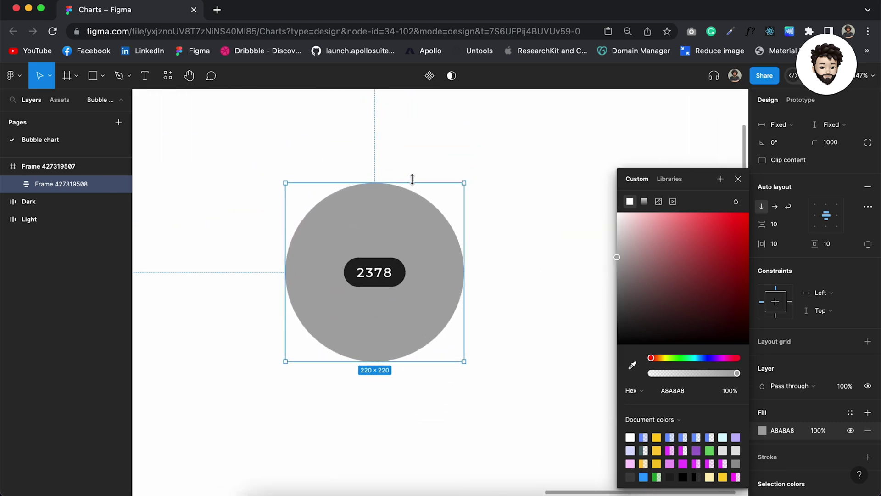
{"action": "left_click", "coordinate": [644, 201]}
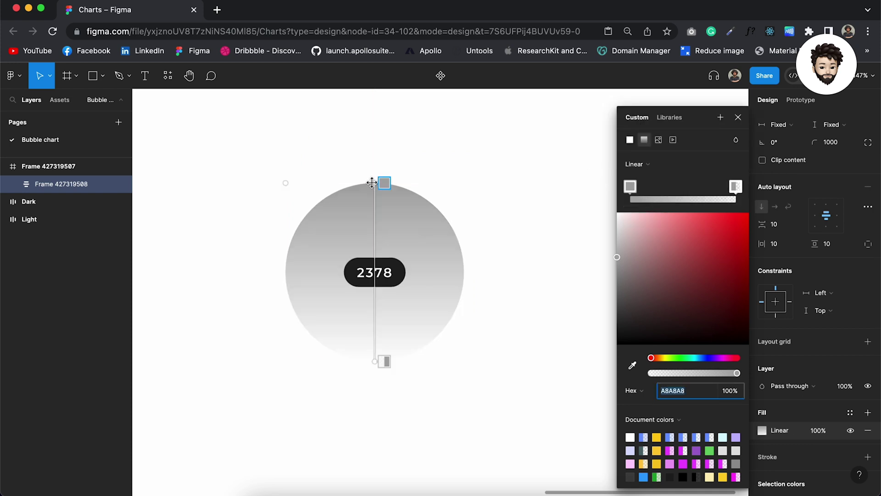
{"action": "left_click_drag", "start_coordinate": [374, 183], "coordinate": [413, 193]}
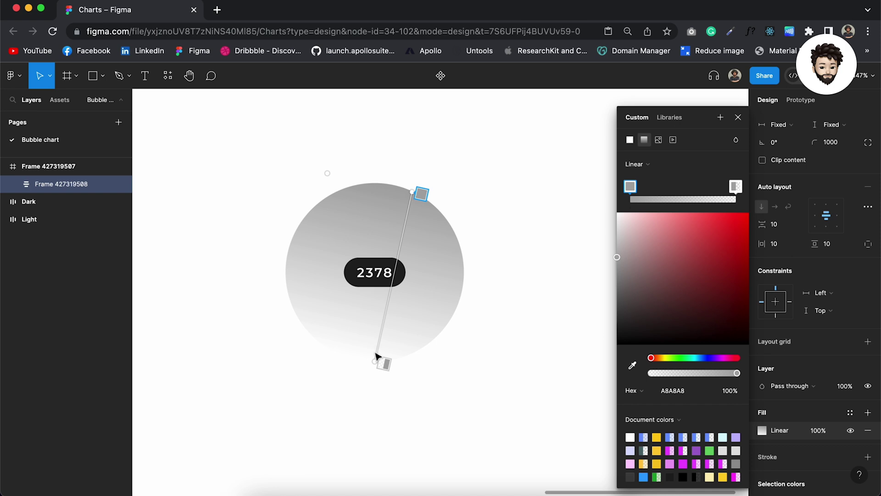
{"action": "left_click_drag", "start_coordinate": [379, 360], "coordinate": [321, 340]}
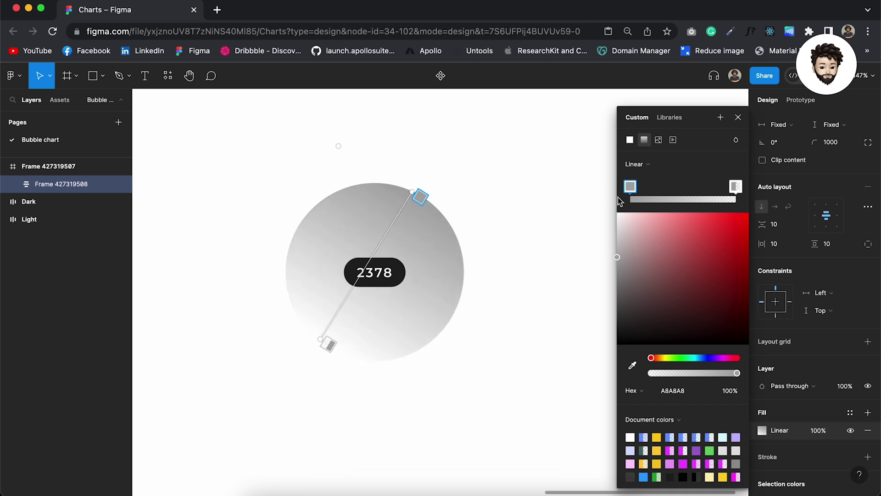
Color the gradient's start stop light blue 3FD1FF and its end stop blue 3D73FF at 100% opacity.
{"action": "left_click", "coordinate": [697, 358]}
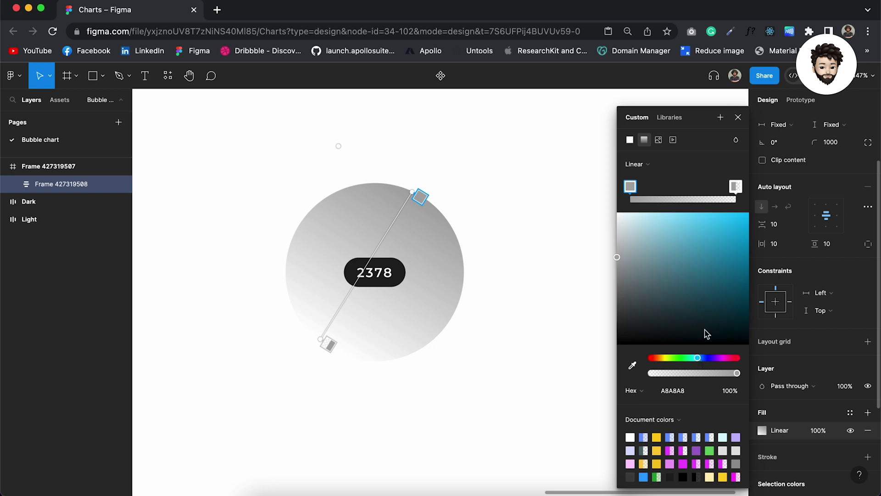
{"action": "left_click", "coordinate": [710, 212]}
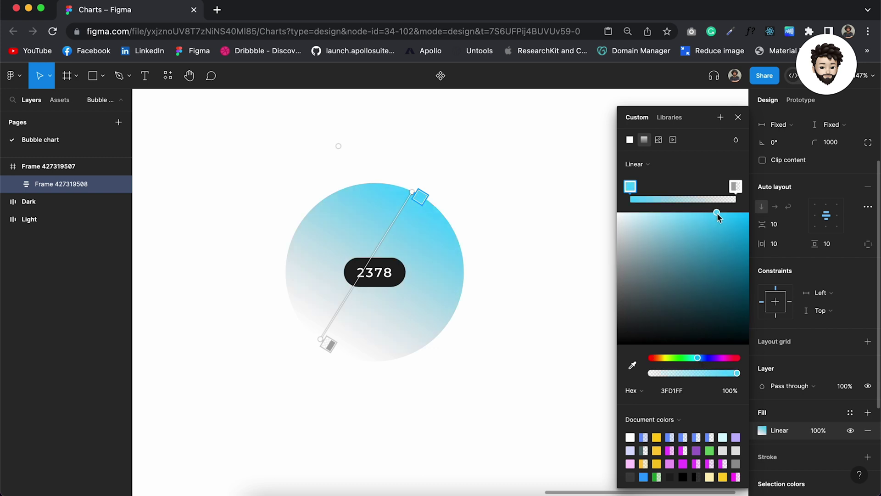
{"action": "left_click", "coordinate": [735, 187]}
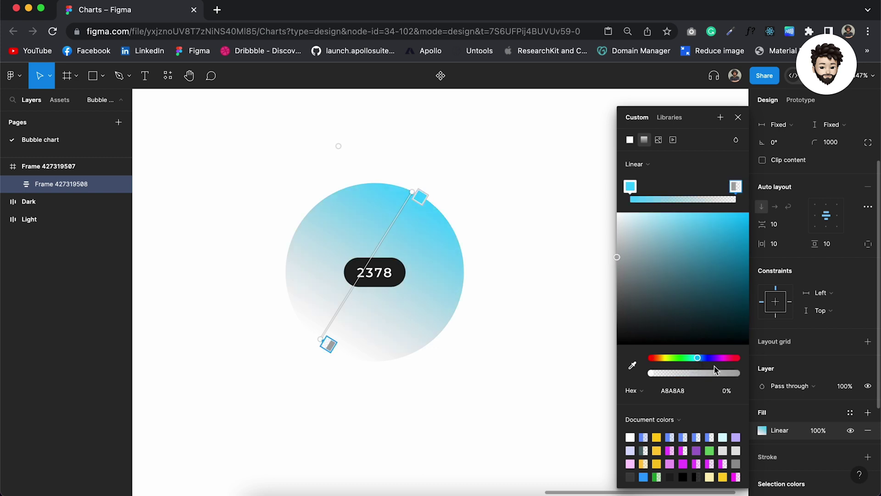
{"action": "left_click", "coordinate": [704, 358]}
{"action": "left_click_drag", "start_coordinate": [737, 250], "coordinate": [718, 214]}
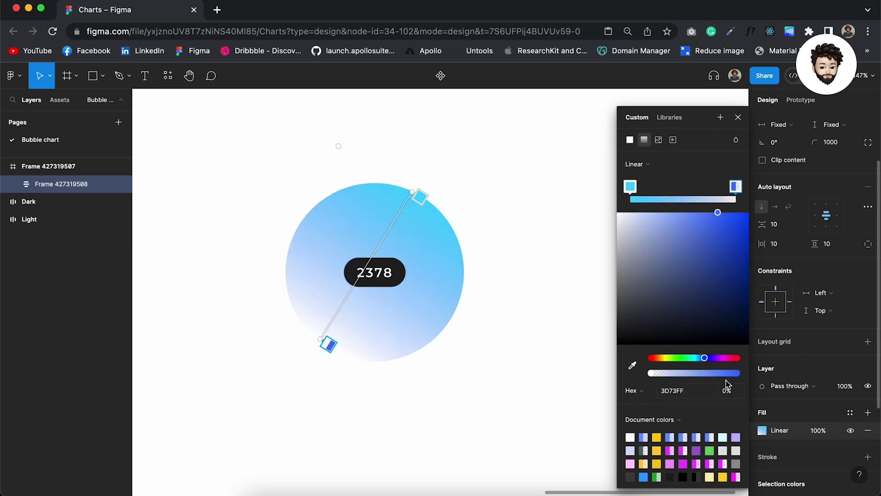
{"action": "left_click_drag", "start_coordinate": [718, 373], "coordinate": [764, 379]}
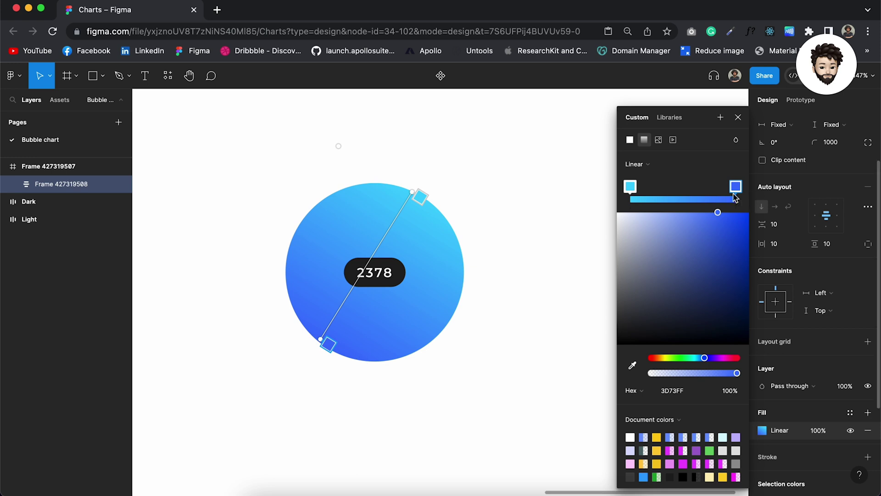
Deepen the gradient's end stop to 1A55ED and change its start stop to turquoise 40FFF9.
{"action": "left_click", "coordinate": [735, 221]}
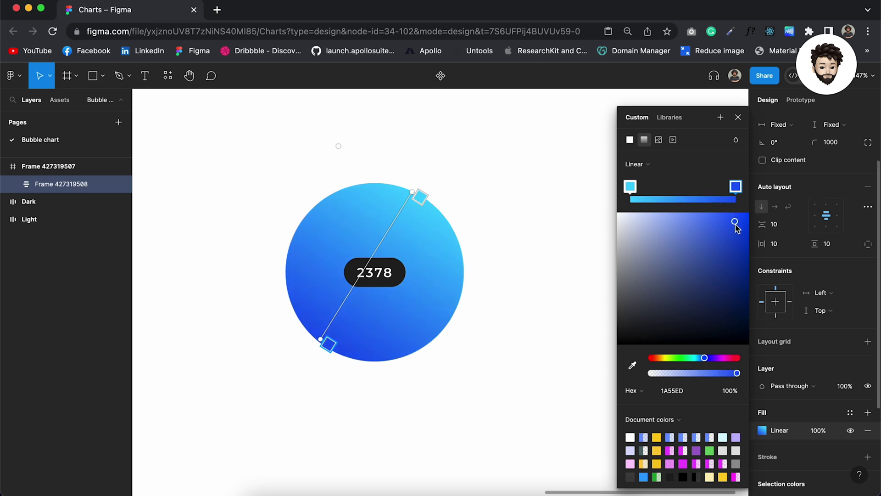
{"action": "left_click", "coordinate": [630, 186]}
{"action": "left_click_drag", "start_coordinate": [730, 237], "coordinate": [716, 214]}
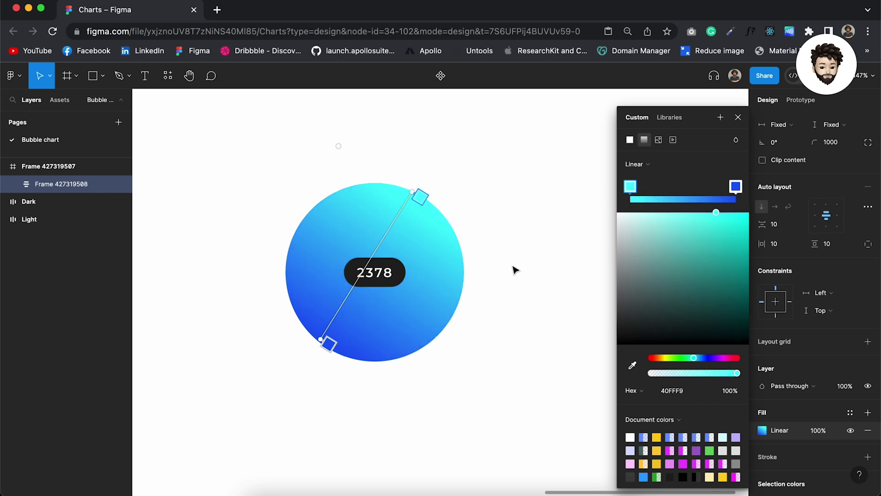
{"action": "left_click", "coordinate": [738, 117]}
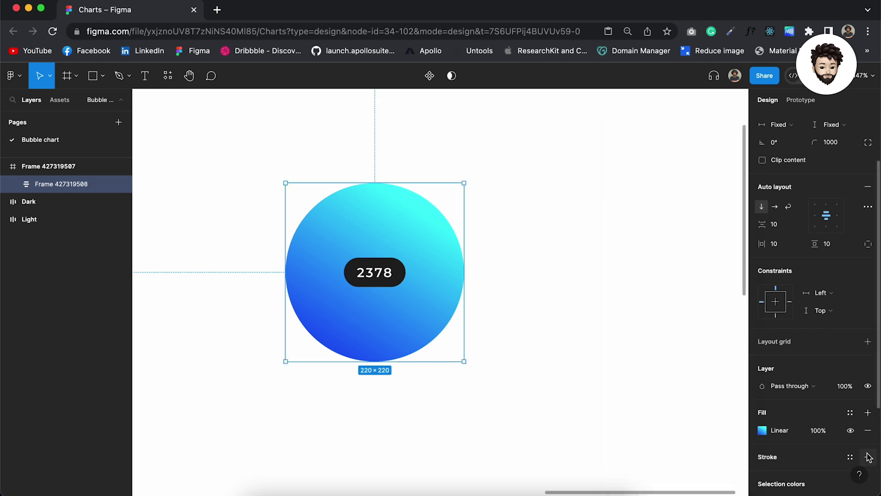
Add a second fill above the bubble's linear gradient and set its opacity to 100%.
{"action": "left_click", "coordinate": [868, 412]}
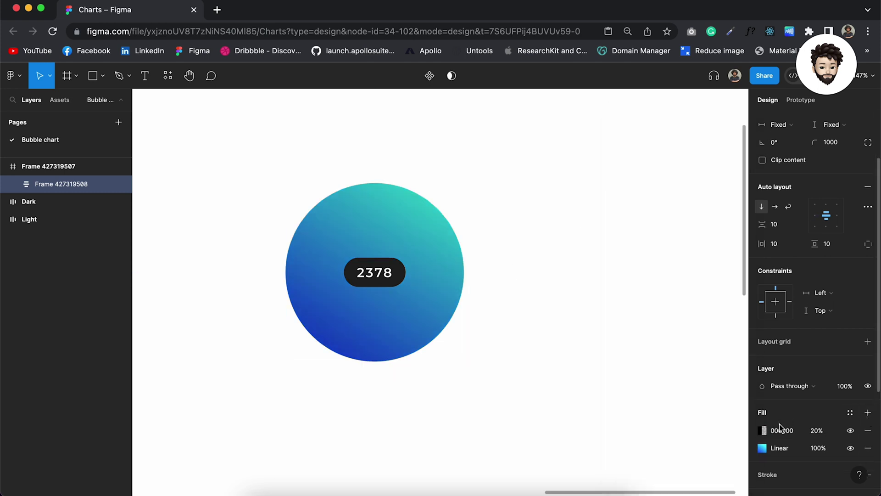
{"action": "left_click", "coordinate": [819, 430]}
{"action": "type", "text": "100"}
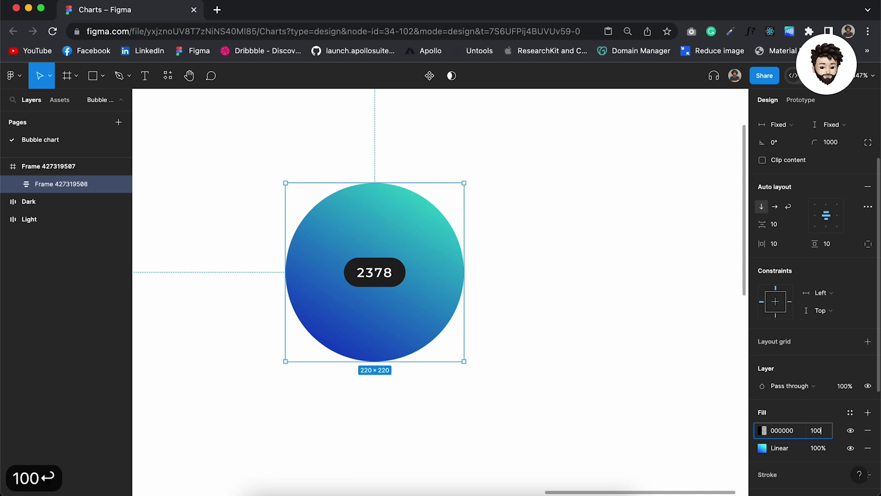
{"action": "key", "text": "Return"}
Change the bubble's top fill to a radial gradient centered in its upper right area and ending at its lower left edge.
{"action": "left_click", "coordinate": [761, 430]}
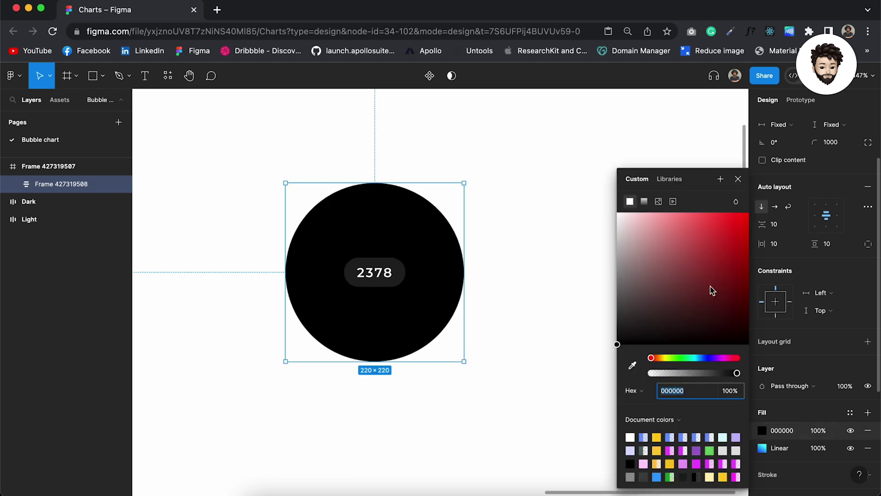
{"action": "left_click", "coordinate": [644, 203]}
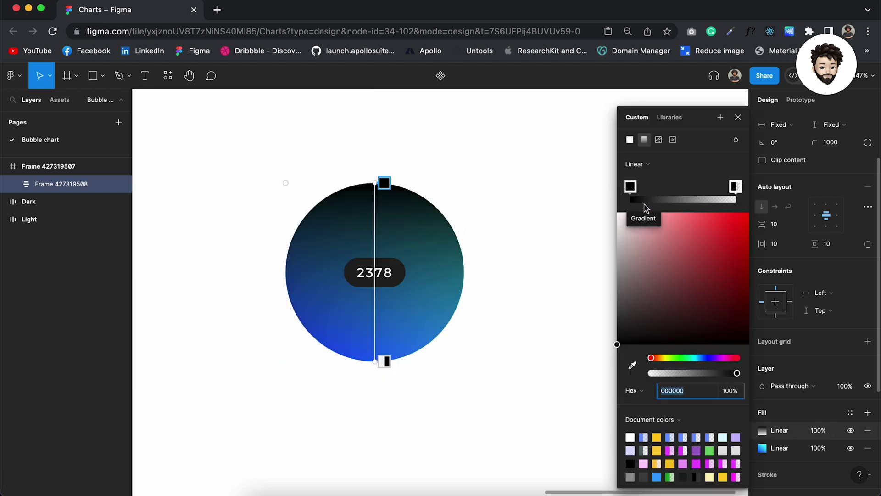
{"action": "left_click", "coordinate": [645, 164]}
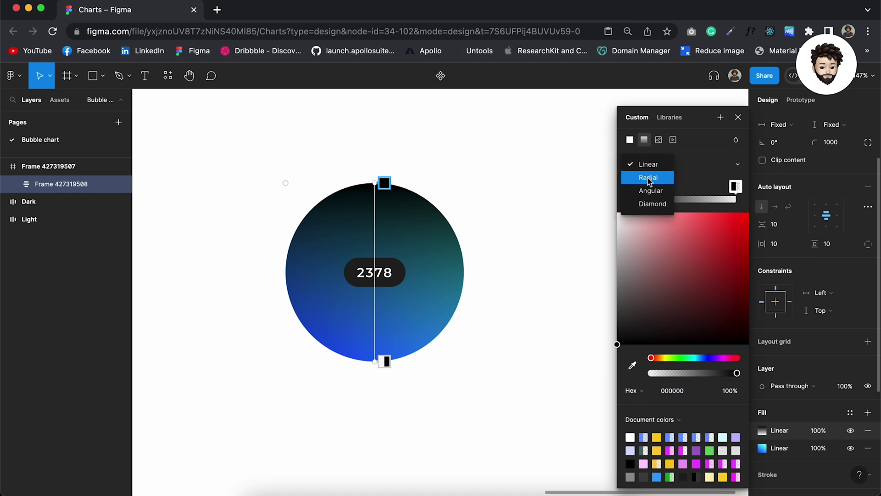
{"action": "left_click", "coordinate": [645, 176]}
{"action": "left_click_drag", "start_coordinate": [384, 272], "coordinate": [413, 237]}
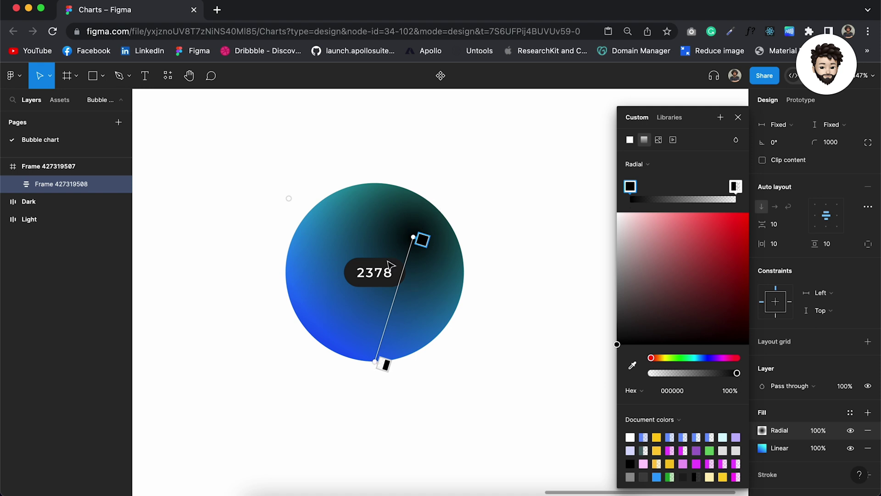
{"action": "left_click_drag", "start_coordinate": [374, 362], "coordinate": [315, 335]}
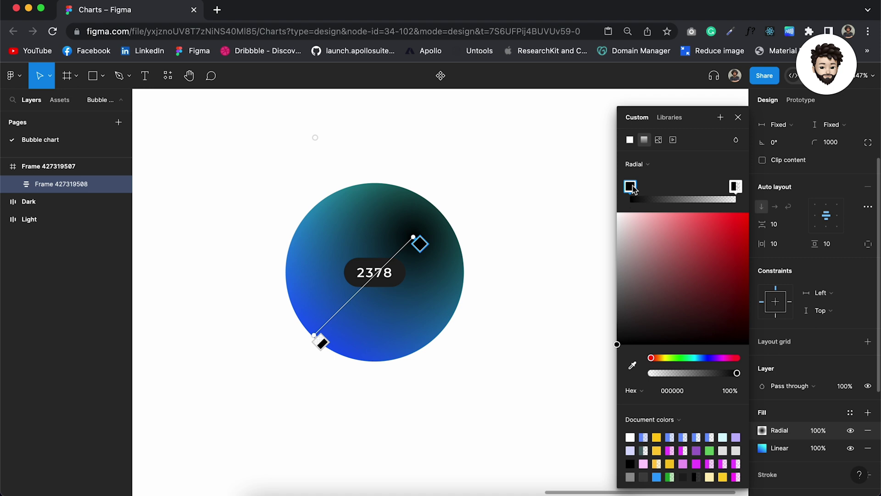
Color the radial gradient's start stop pale cyan A4FAFF and its end stop blue 1B63B8 at 100% opacity.
{"action": "left_click", "coordinate": [695, 358]}
{"action": "left_click_drag", "start_coordinate": [706, 218], "coordinate": [668, 213]}
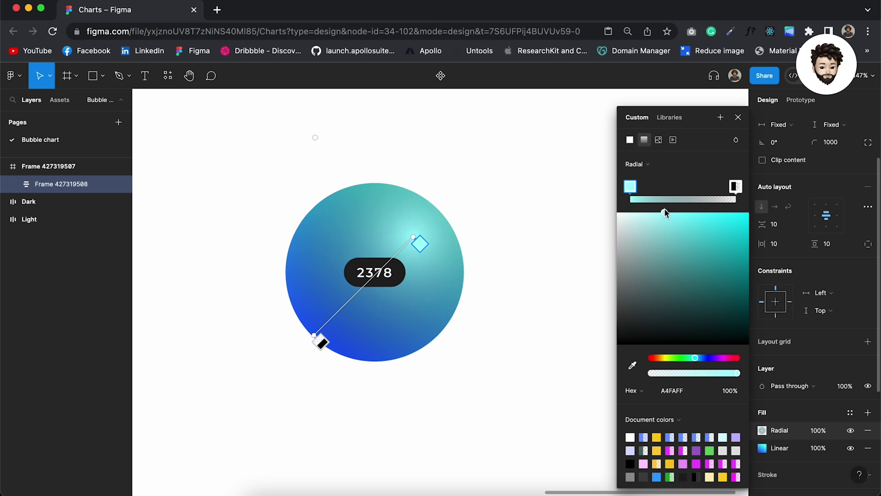
{"action": "left_click", "coordinate": [735, 187]}
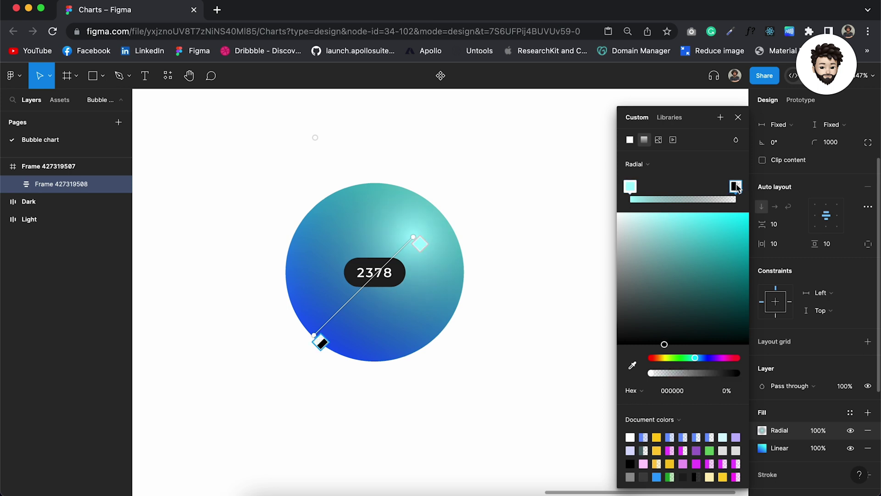
{"action": "left_click", "coordinate": [702, 359]}
{"action": "mouse_move", "coordinate": [717, 253]}
{"action": "left_mouse_down"}
{"action": "mouse_move", "coordinate": [710, 210]}
{"action": "mouse_move", "coordinate": [734, 214]}
{"action": "mouse_move", "coordinate": [733, 247]}
{"action": "left_mouse_up"}
{"action": "left_click_drag", "start_coordinate": [691, 374], "coordinate": [744, 373]}
{"action": "mouse_move", "coordinate": [732, 248]}
{"action": "left_mouse_down"}
{"action": "mouse_move", "coordinate": [727, 229]}
{"action": "mouse_move", "coordinate": [743, 275]}
{"action": "mouse_move", "coordinate": [730, 250]}
{"action": "left_mouse_up"}
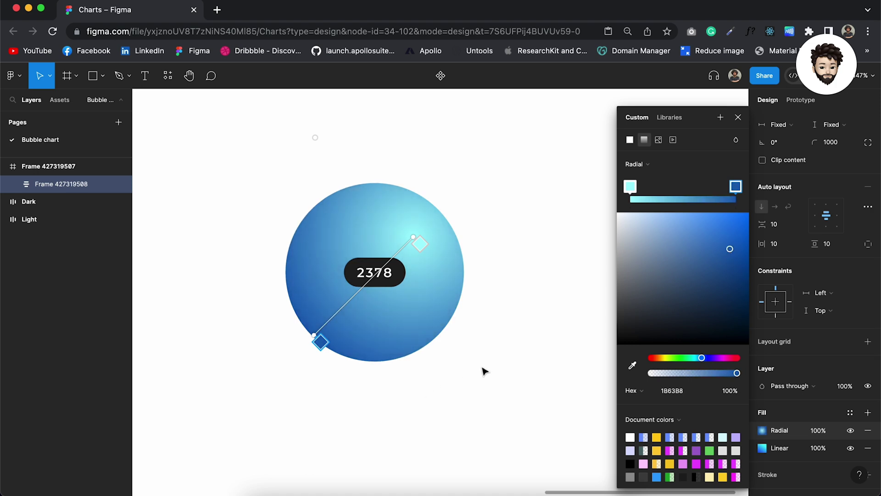
{"action": "left_click", "coordinate": [738, 117]}
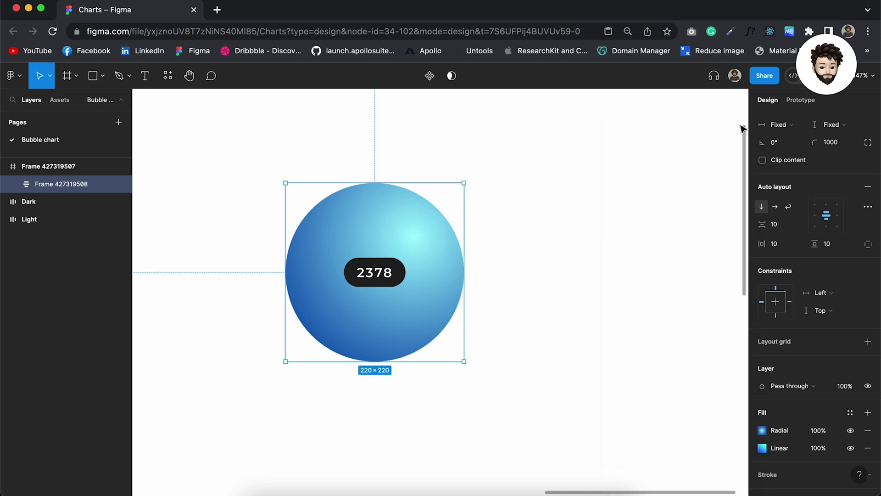
{"action": "left_click", "coordinate": [530, 347]}
{"action": "scroll", "coordinate": [526, 346], "scroll_direction": "down", "scroll_amount": 3}
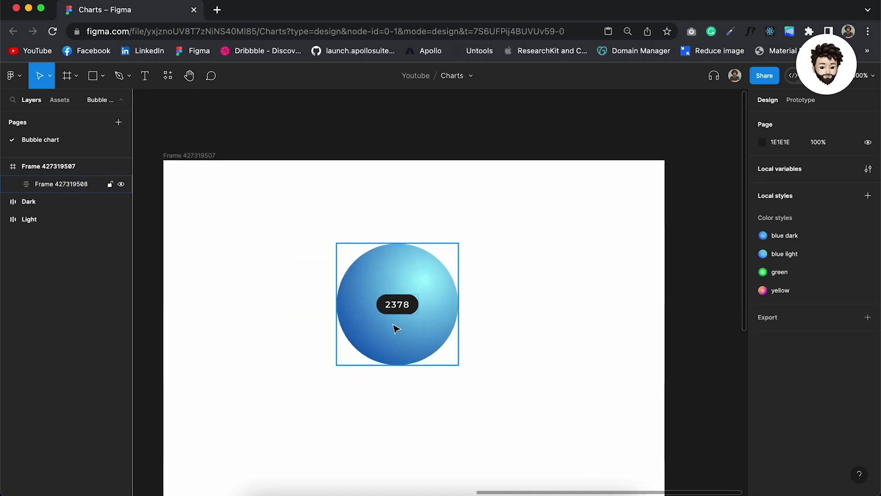
{"action": "scroll", "coordinate": [395, 328], "scroll_direction": "up", "scroll_amount": 3}
{"action": "scroll", "coordinate": [395, 328], "scroll_direction": "down", "scroll_amount": 3}
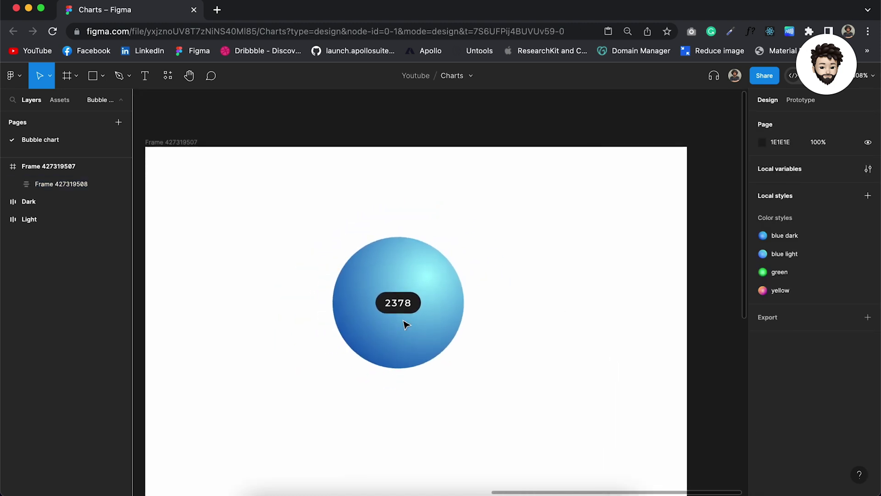
{"action": "left_click", "coordinate": [450, 298]}
{"action": "left_click", "coordinate": [450, 298]}
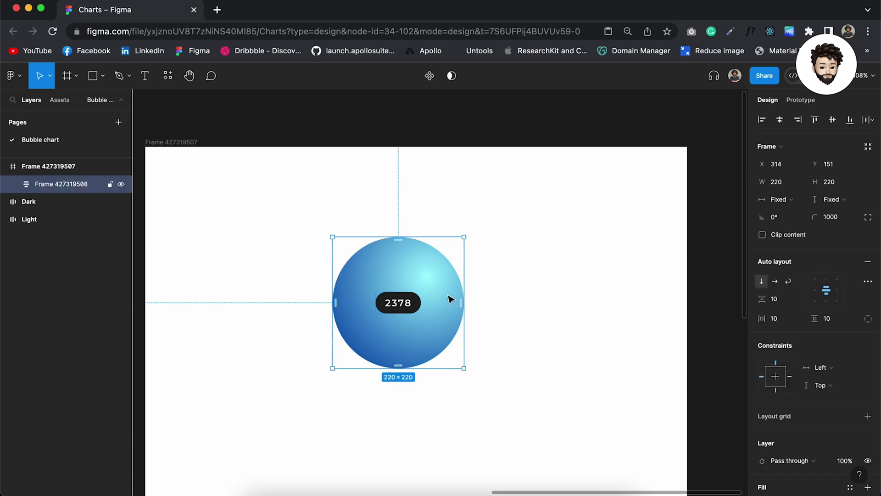
{"action": "key", "text": "super+space"}
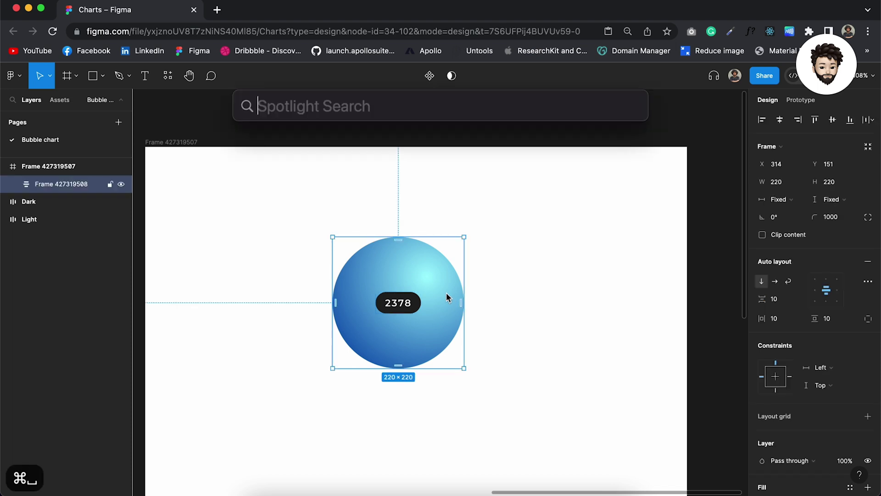
{"action": "key", "text": "Escape"}
{"action": "key", "text": "Escape"}
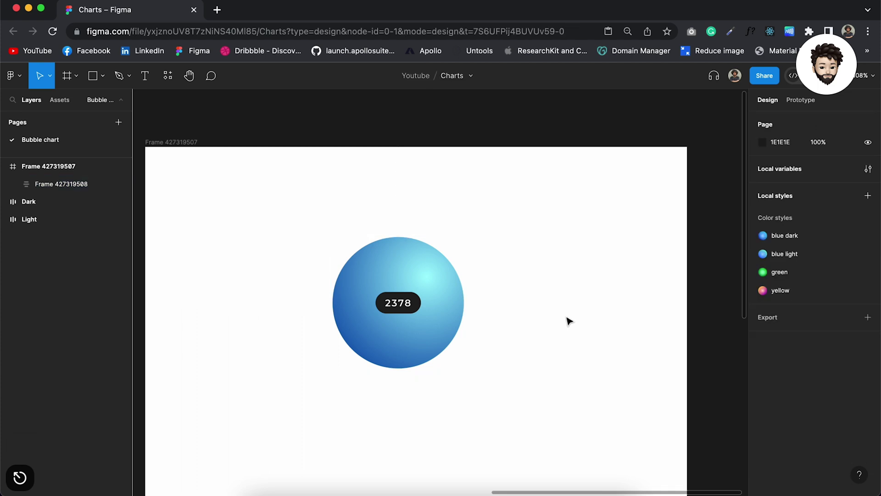
Find and run the Beautiful Shadows plugin.
{"action": "key", "text": "super+slash"}
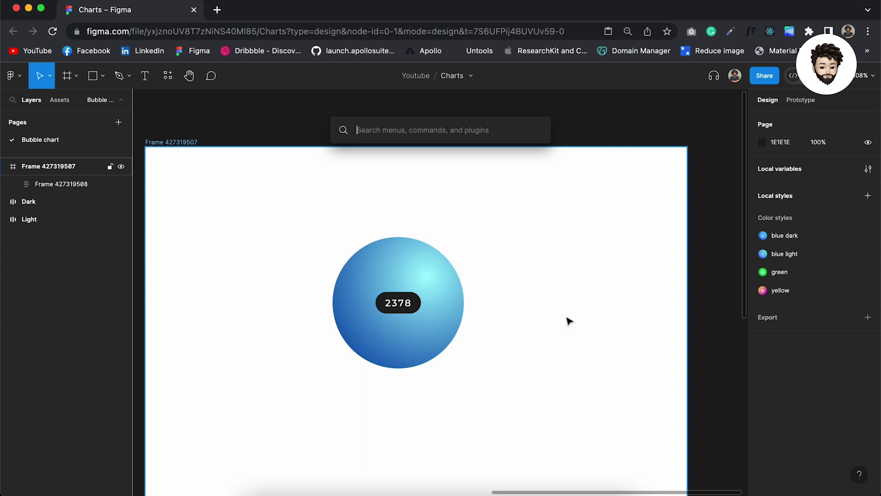
{"action": "type", "text": "bea"}
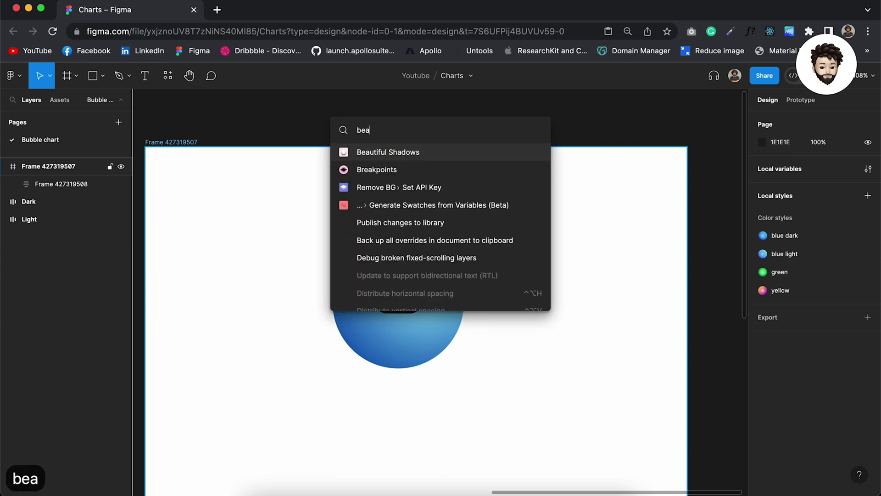
{"action": "left_click", "coordinate": [168, 75]}
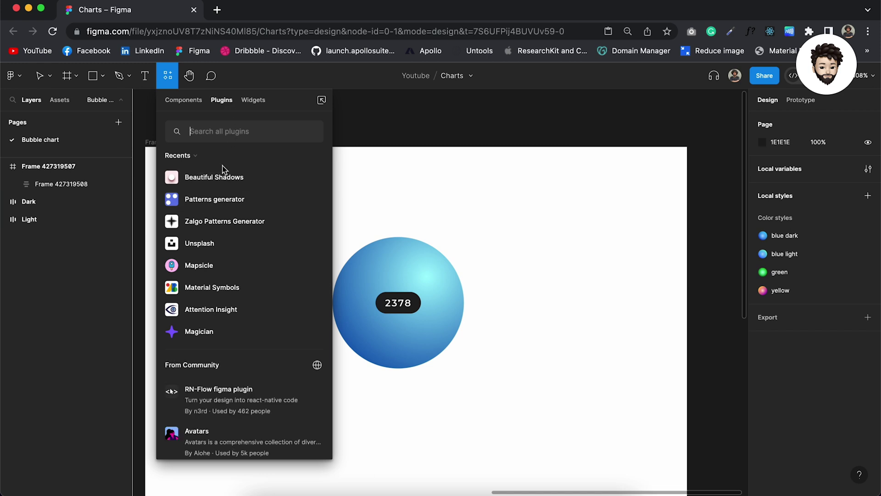
{"action": "mouse_move", "coordinate": [206, 182]}
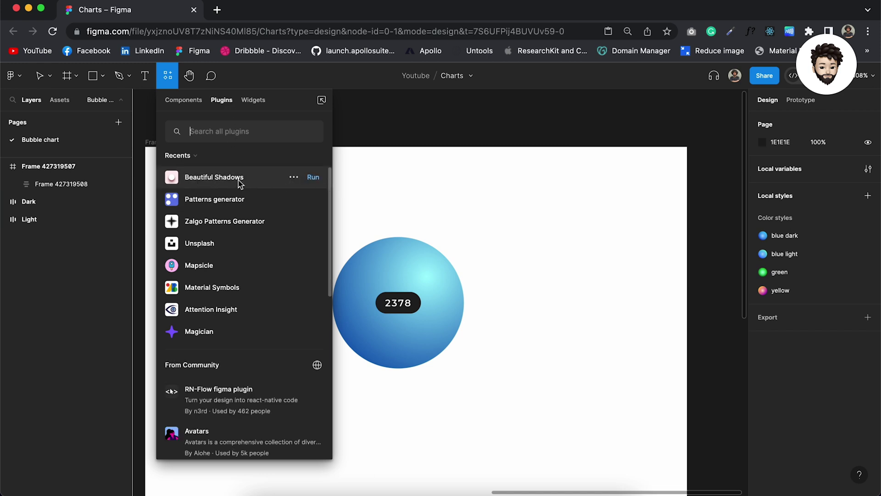
{"action": "left_click", "coordinate": [314, 178]}
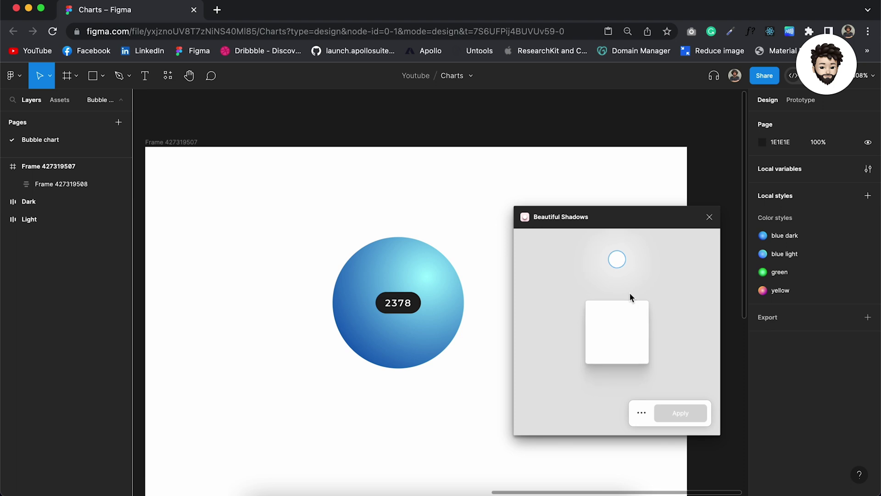
Preview a shadow on the bubble with the light source at its upper right, at an angle of about 121° and distance 135.
{"action": "mouse_move", "coordinate": [617, 261]}
{"action": "mouse_move", "coordinate": [618, 259]}
{"action": "left_mouse_down"}
{"action": "mouse_move", "coordinate": [616, 292]}
{"action": "mouse_move", "coordinate": [619, 243]}
{"action": "left_mouse_up"}
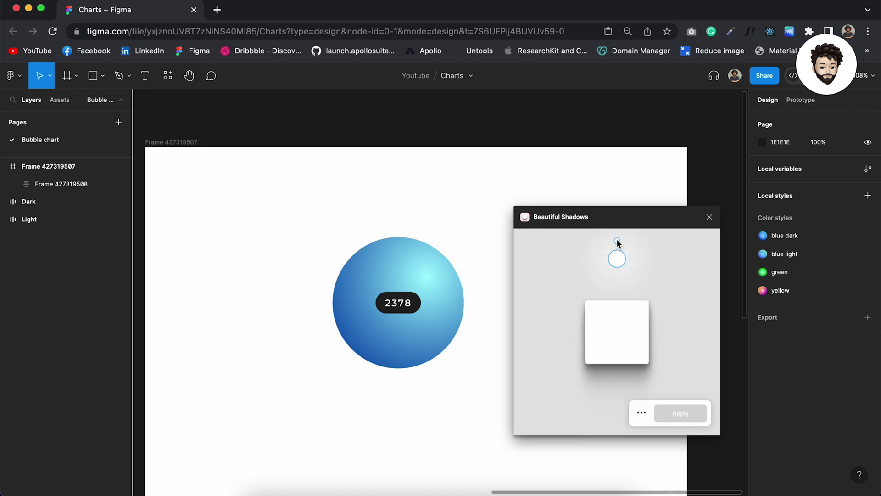
{"action": "left_click", "coordinate": [385, 277]}
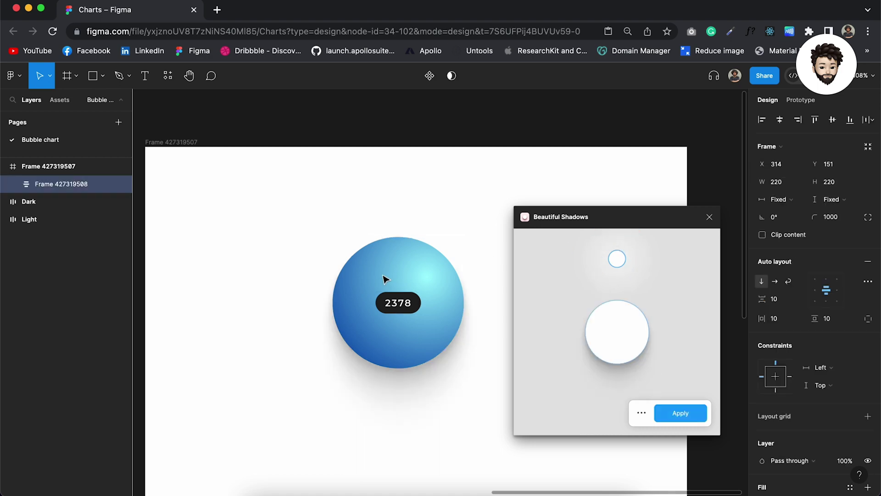
{"action": "left_click_drag", "start_coordinate": [617, 259], "coordinate": [657, 268]}
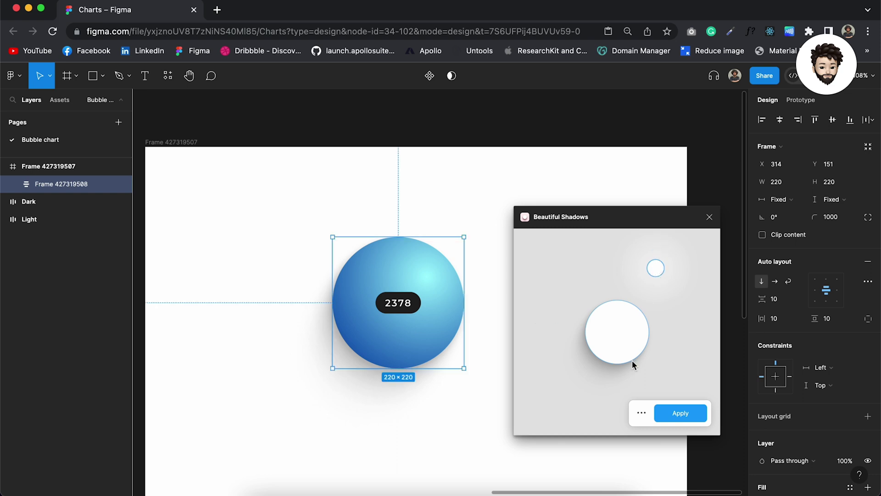
Sample the drop shadow's color from the bubble's lower left area and brighten it to blue 3C91D3.
{"action": "left_click", "coordinate": [641, 412]}
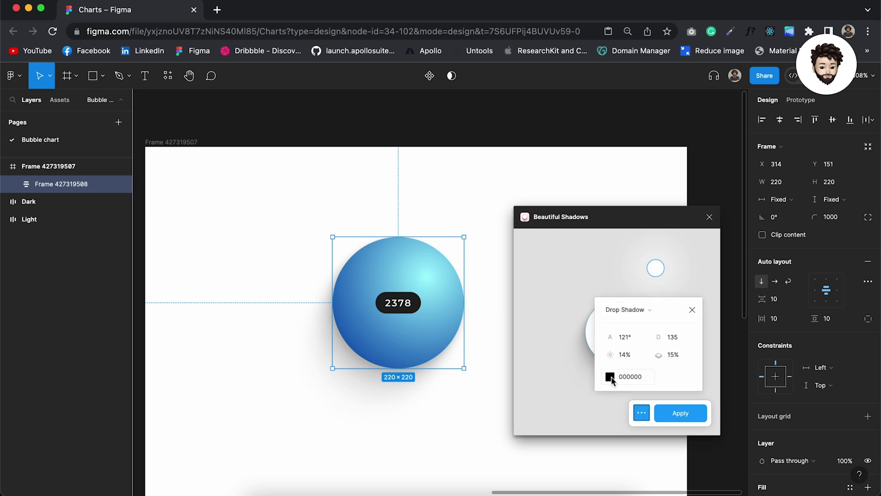
{"action": "left_click", "coordinate": [610, 376]}
{"action": "left_click", "coordinate": [613, 317]}
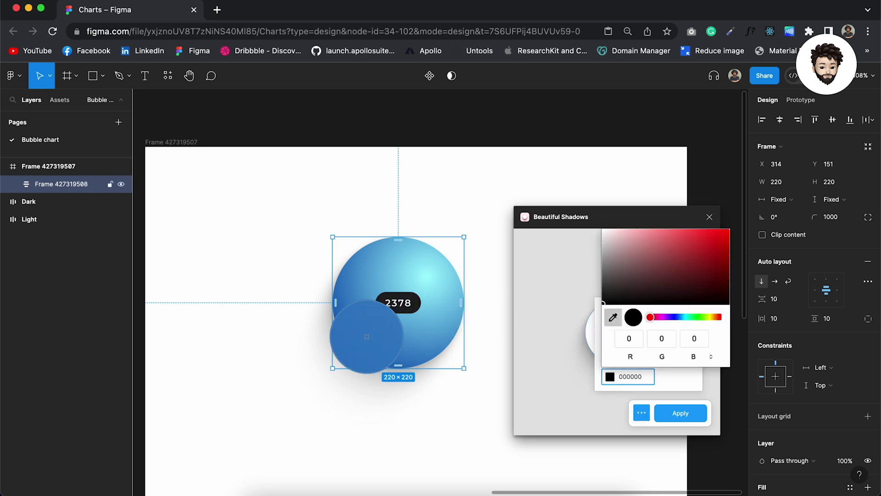
{"action": "left_click", "coordinate": [369, 332]}
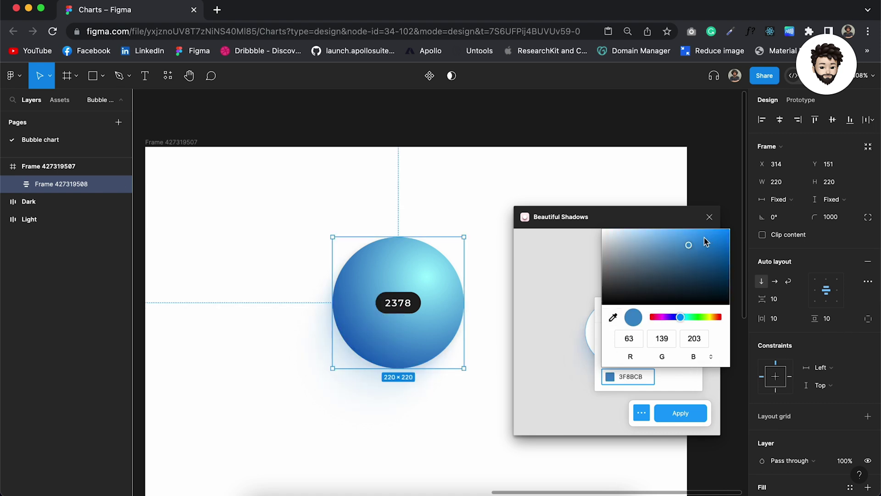
{"action": "left_click_drag", "start_coordinate": [688, 245], "coordinate": [693, 243]}
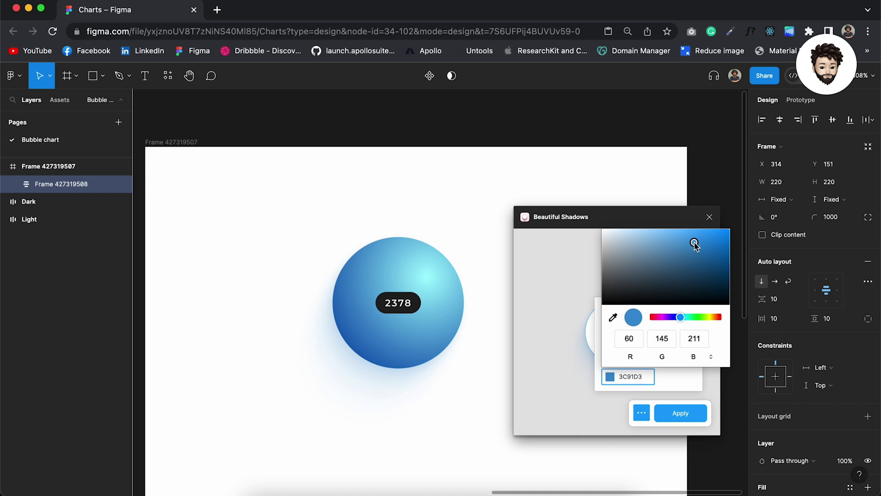
{"action": "left_click", "coordinate": [678, 382]}
Set the drop shadow's brightness to 45% and its elevation to 25%.
{"action": "left_click", "coordinate": [633, 352]}
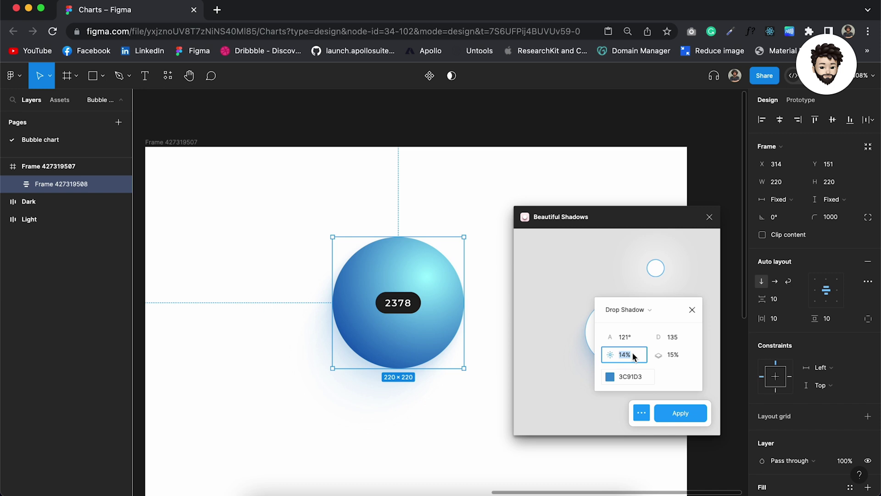
{"action": "type", "text": "45"}
{"action": "key", "text": "Return"}
{"action": "left_click", "coordinate": [674, 355]}
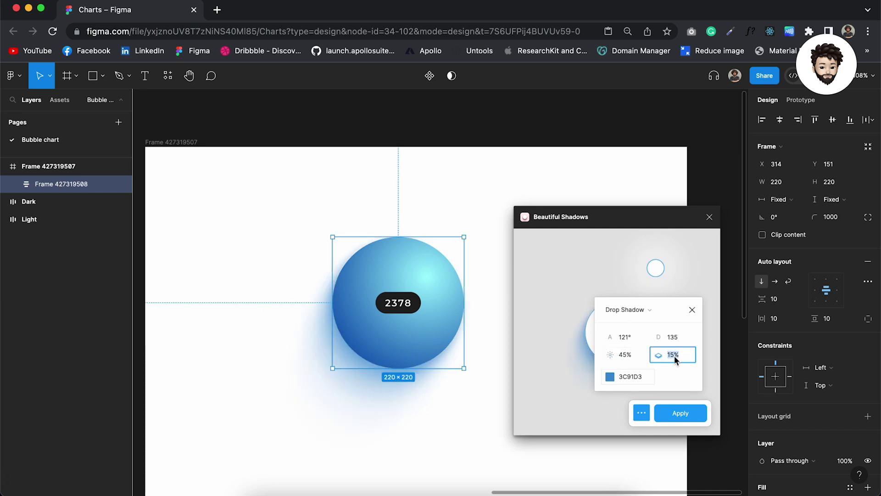
{"action": "type", "text": "25"}
{"action": "key", "text": "Return"}
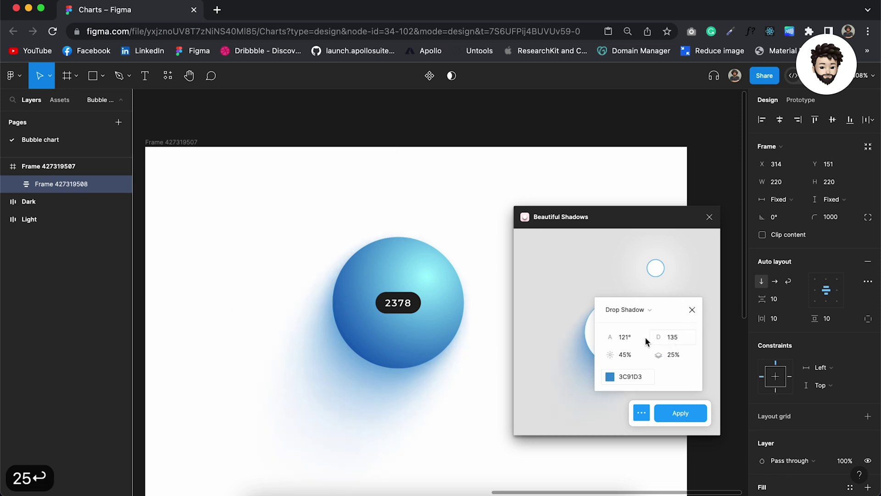
Set the drop shadow's angle to 120° and apply the shadow to the bubble.
{"action": "type", "text": "120"}
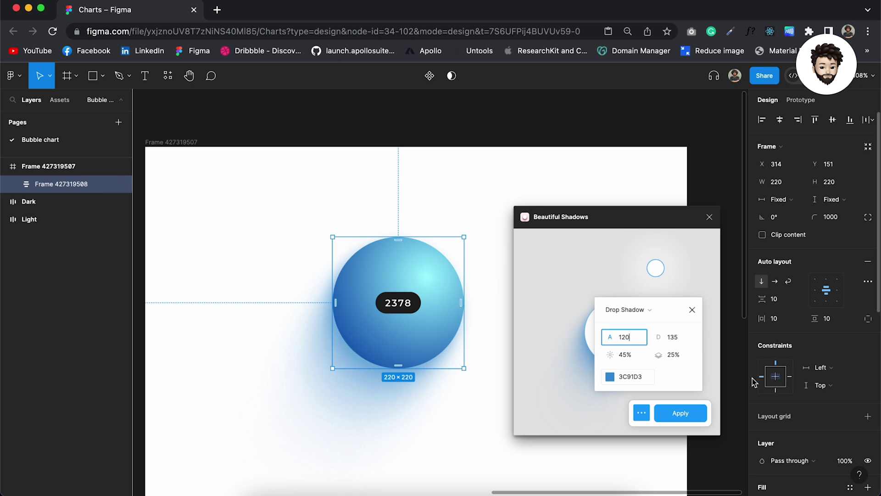
{"action": "key", "text": "Return"}
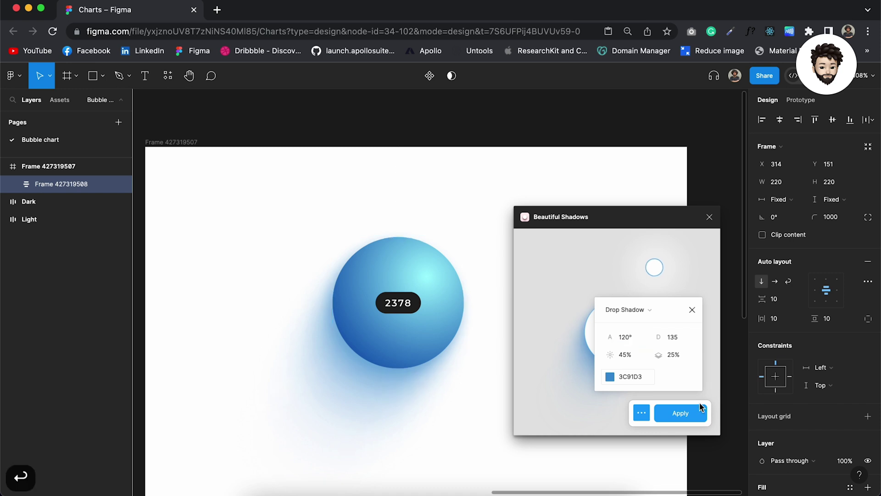
{"action": "left_click", "coordinate": [690, 414]}
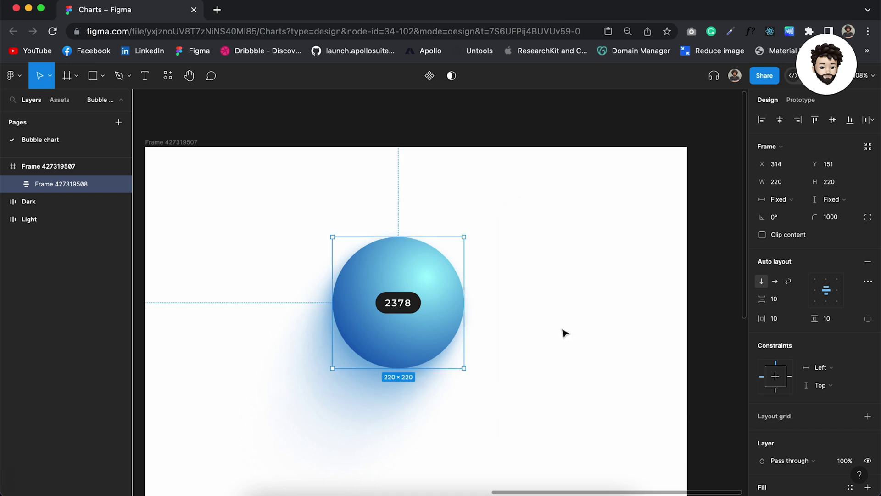
{"action": "scroll", "coordinate": [446, 315], "scroll_direction": "up", "scroll_amount": 5}
{"action": "scroll", "coordinate": [446, 315], "scroll_direction": "down", "scroll_amount": 4}
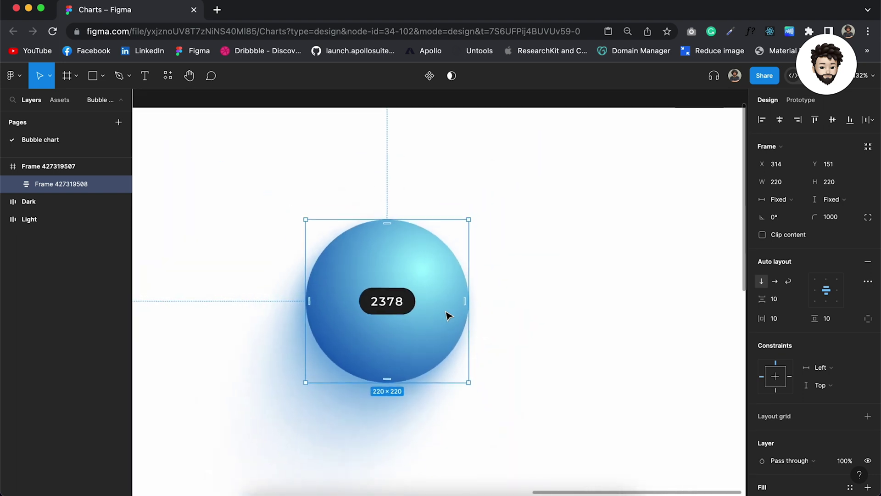
Add a new effect to the blue bubble and change its type to Inner shadow.
{"action": "scroll", "coordinate": [446, 315], "scroll_direction": "up", "scroll_amount": 2}
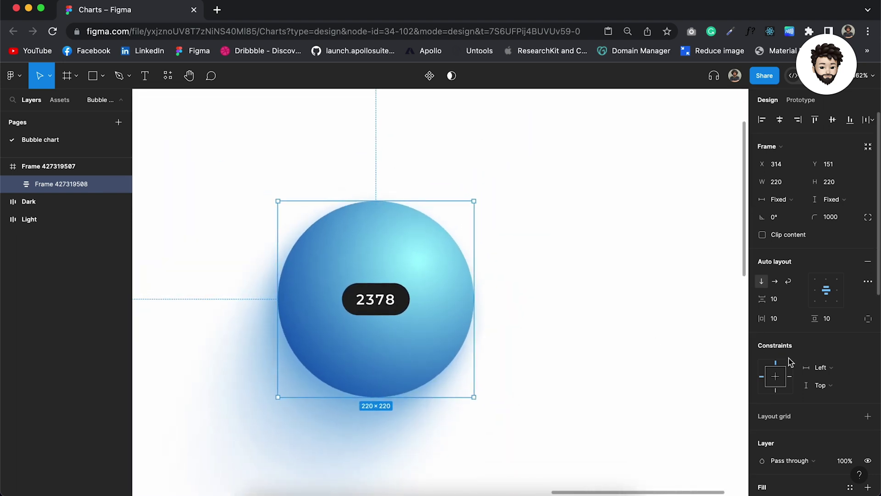
{"action": "scroll", "coordinate": [841, 374], "scroll_direction": "down", "scroll_amount": 8}
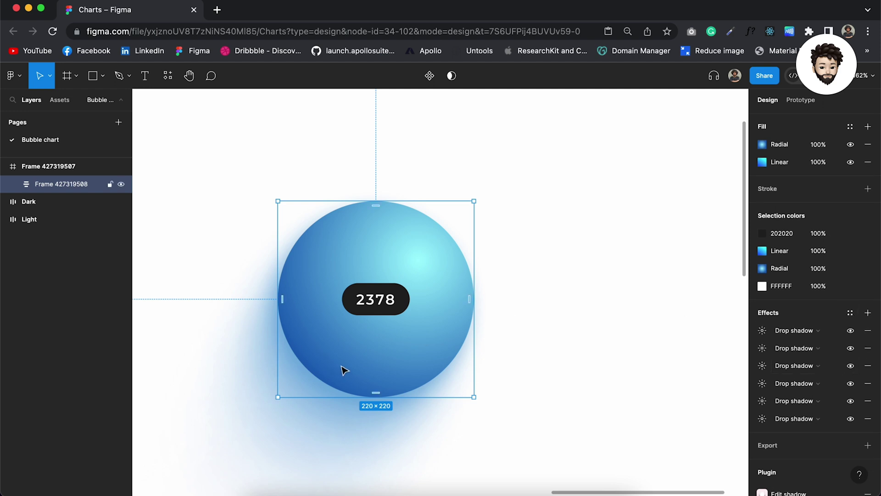
{"action": "left_click", "coordinate": [867, 313]}
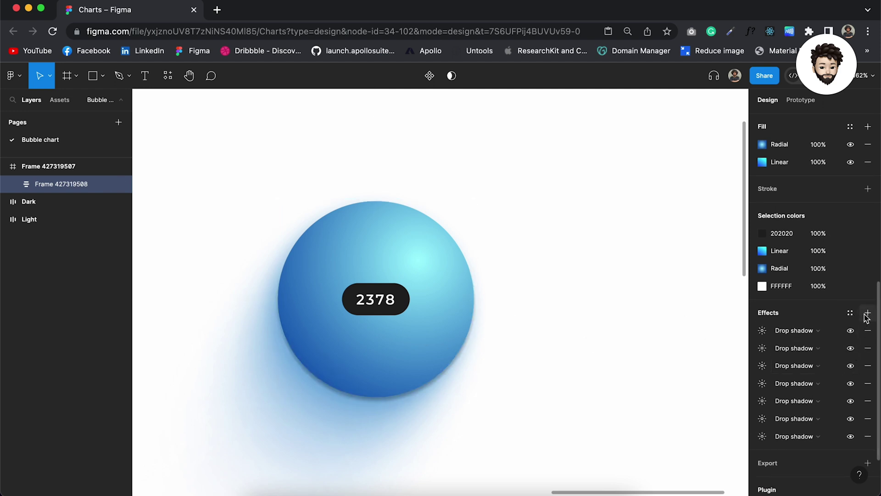
{"action": "left_click", "coordinate": [762, 331]}
{"action": "left_click", "coordinate": [816, 331]}
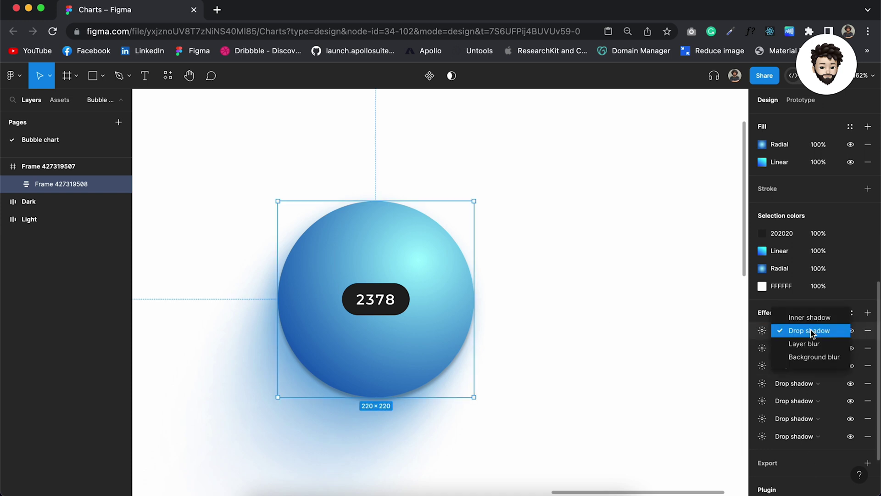
{"action": "left_click", "coordinate": [811, 322]}
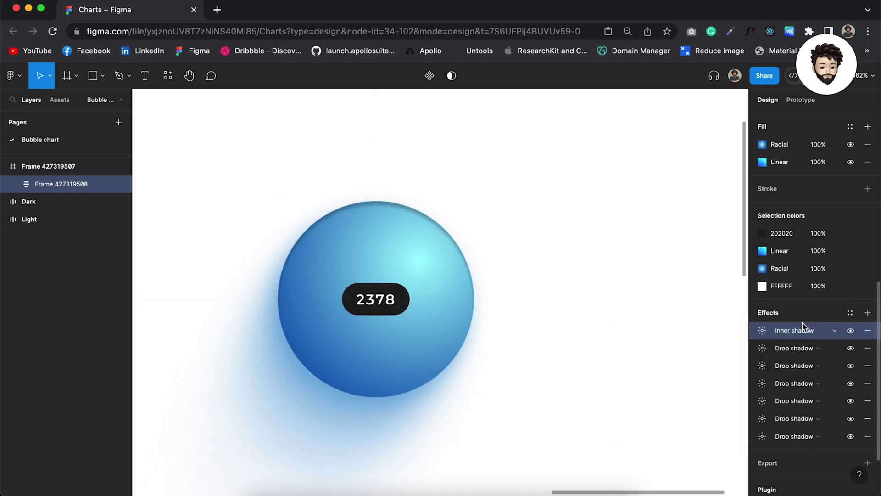
Set the bubble's inner shadow offset to X 4 and Y -4.
{"action": "scroll", "coordinate": [334, 212], "scroll_direction": "up", "scroll_amount": 5}
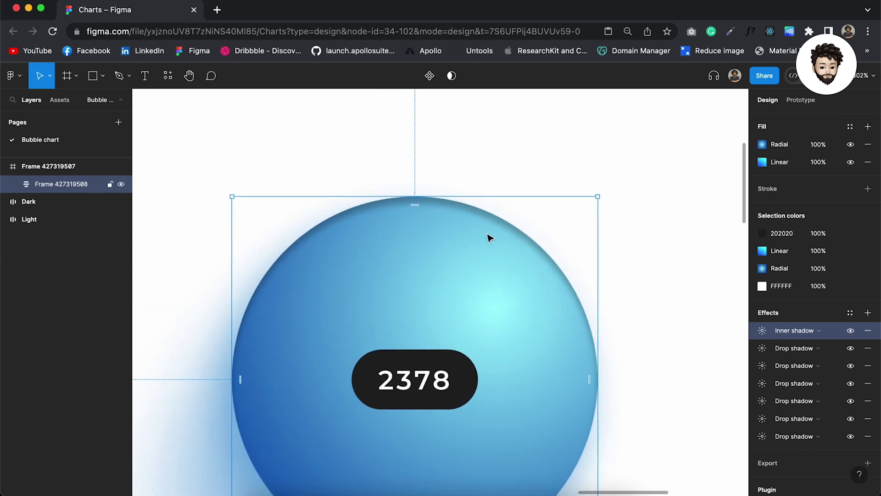
{"action": "scroll", "coordinate": [351, 459], "scroll_direction": "down", "scroll_amount": 4}
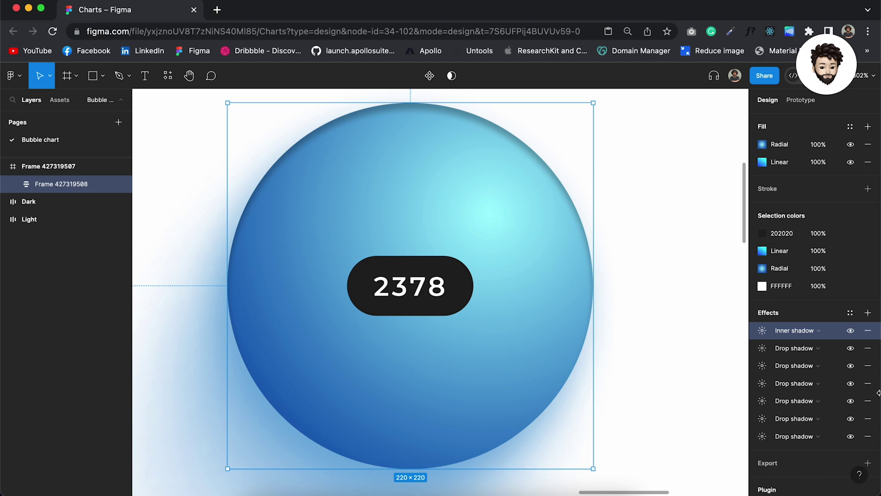
{"action": "left_click", "coordinate": [762, 332]}
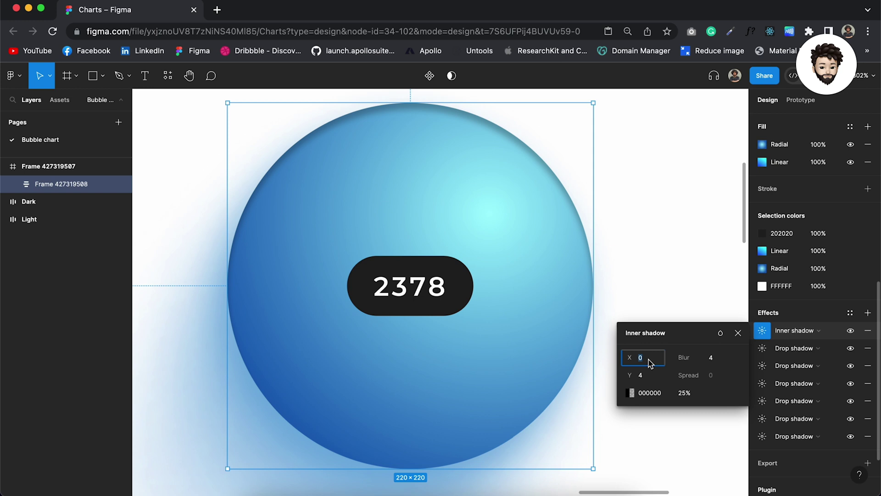
{"action": "type", "text": "4"}
{"action": "left_click", "coordinate": [643, 377]}
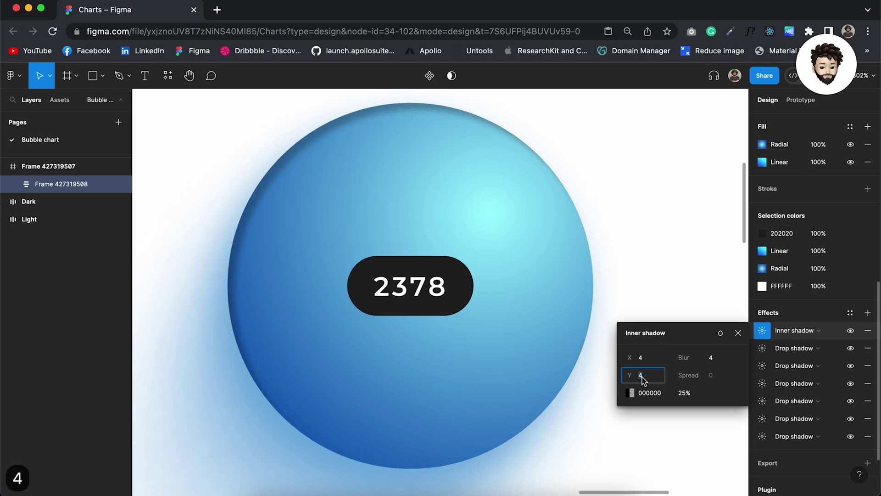
{"action": "type", "text": "-4"}
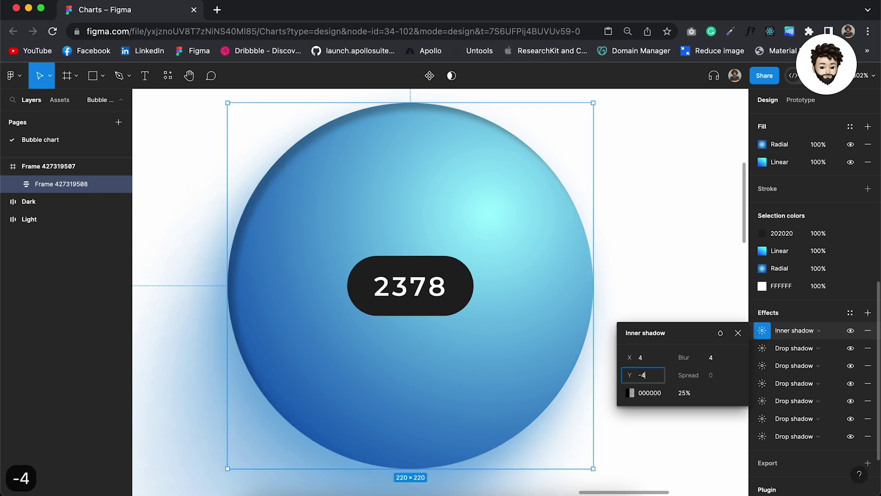
{"action": "key", "text": "Return"}
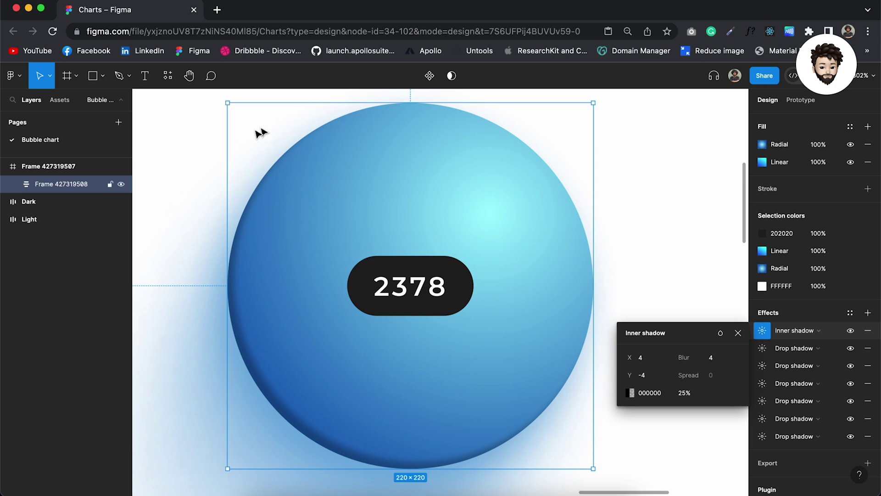
Sample the inner shadow's color from the bubble's lower left area and darken it to blue 1B64AE.
{"action": "left_click", "coordinate": [630, 392]}
{"action": "left_click", "coordinate": [500, 365]}
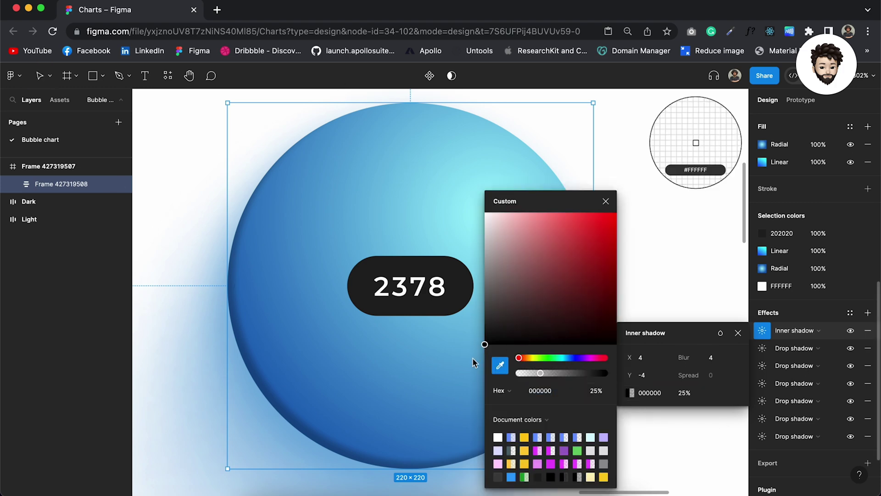
{"action": "left_click", "coordinate": [304, 375]}
{"action": "scroll", "coordinate": [359, 363], "scroll_direction": "right", "scroll_amount": 5}
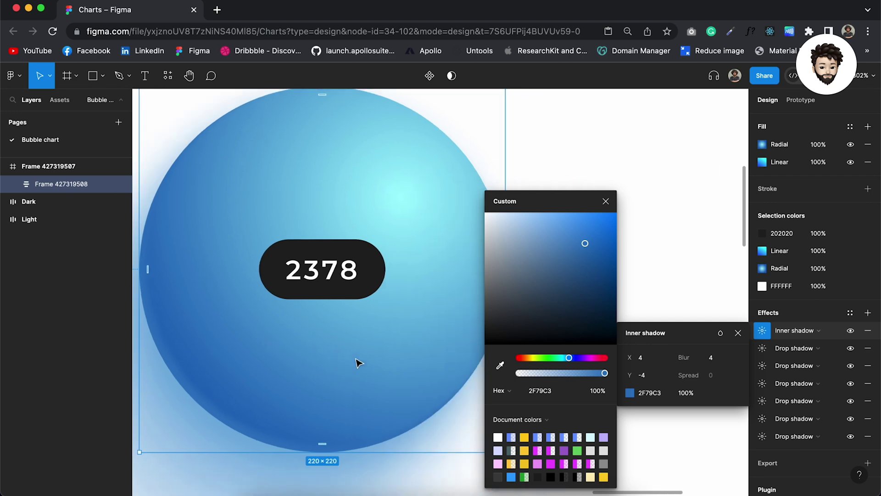
{"action": "left_click", "coordinate": [586, 244]}
{"action": "left_click_drag", "start_coordinate": [587, 245], "coordinate": [597, 262]}
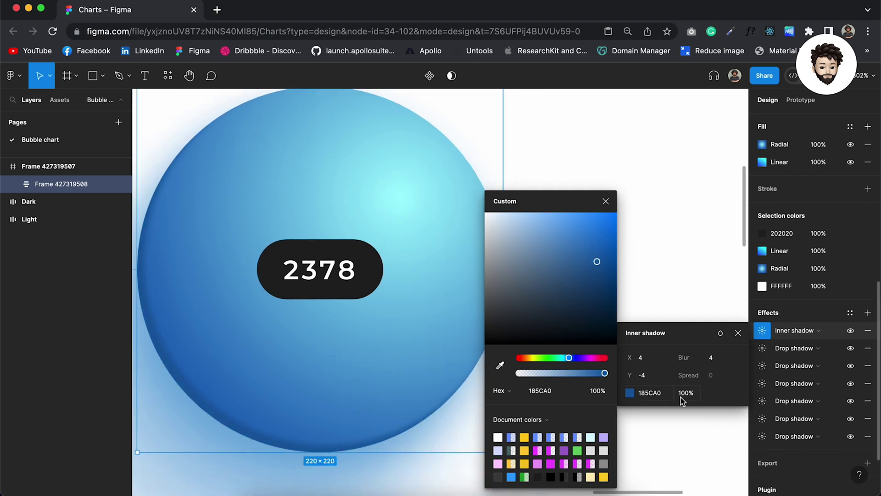
{"action": "left_click_drag", "start_coordinate": [598, 263], "coordinate": [596, 255]}
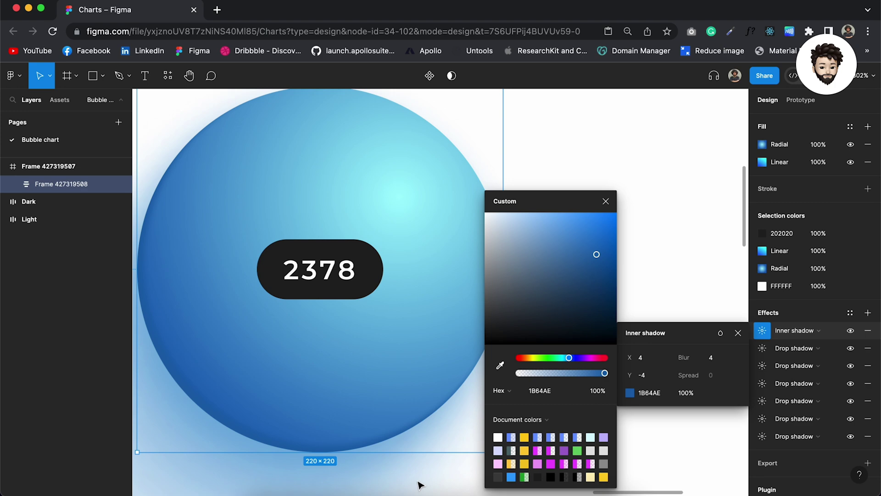
{"action": "left_click", "coordinate": [418, 485]}
{"action": "key", "text": "shift+1"}
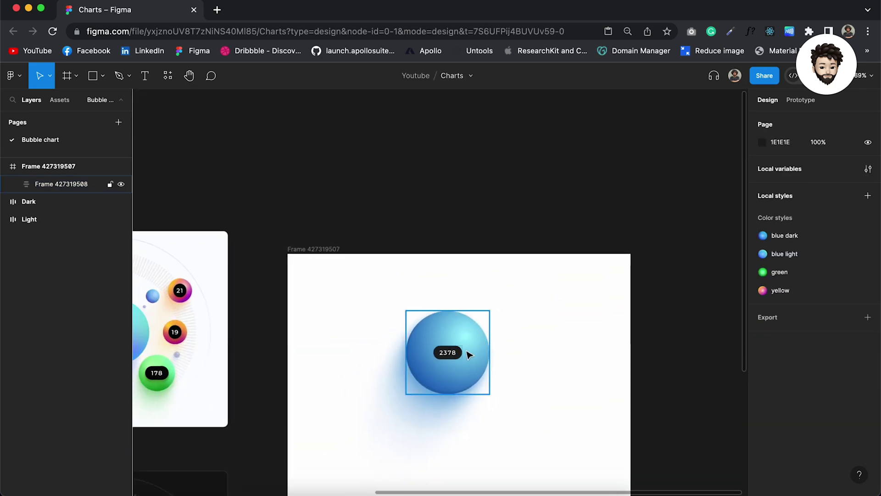
Move the blue bubble to the frame's upper left corner at X 56, Y 36, and place a duplicate beside it at X 356.
{"action": "left_click", "coordinate": [470, 356]}
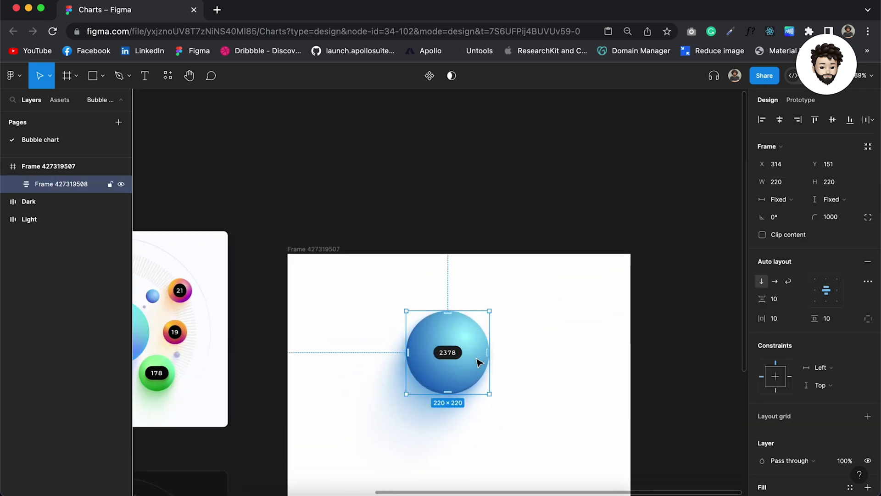
{"action": "left_click_drag", "start_coordinate": [478, 363], "coordinate": [380, 318]}
{"action": "scroll", "coordinate": [381, 319], "scroll_direction": "left", "scroll_amount": 5}
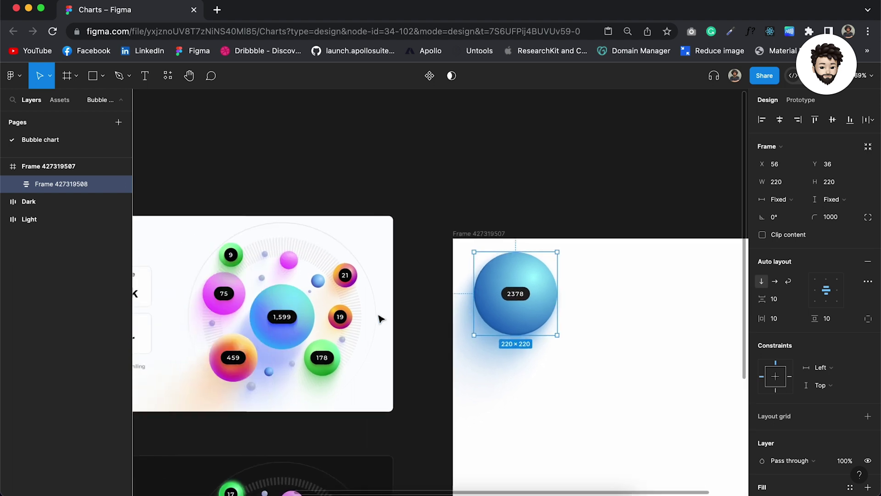
{"action": "key", "text": "super+d"}
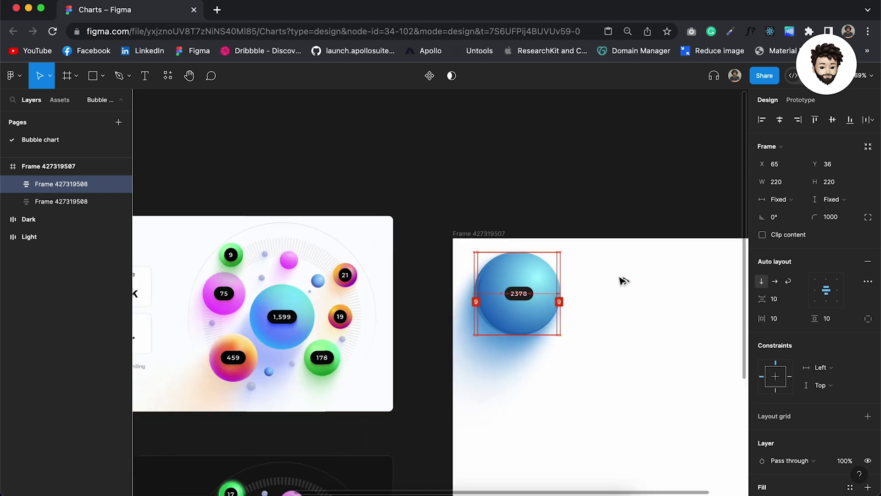
{"action": "left_click_drag", "start_coordinate": [623, 280], "coordinate": [643, 281]}
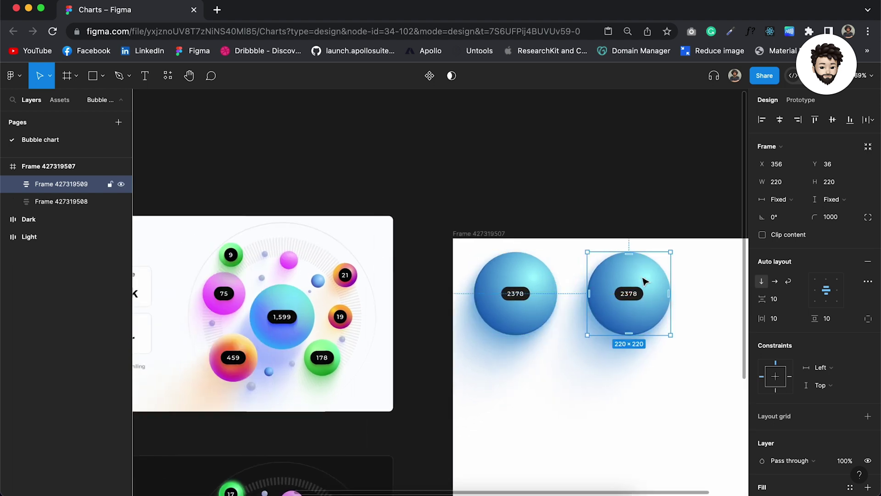
Copy the properties of the light chart's orange 459 bubble onto the duplicate bubble and set its corner radius to 1000.
{"action": "left_click", "coordinate": [256, 364], "text": "super"}
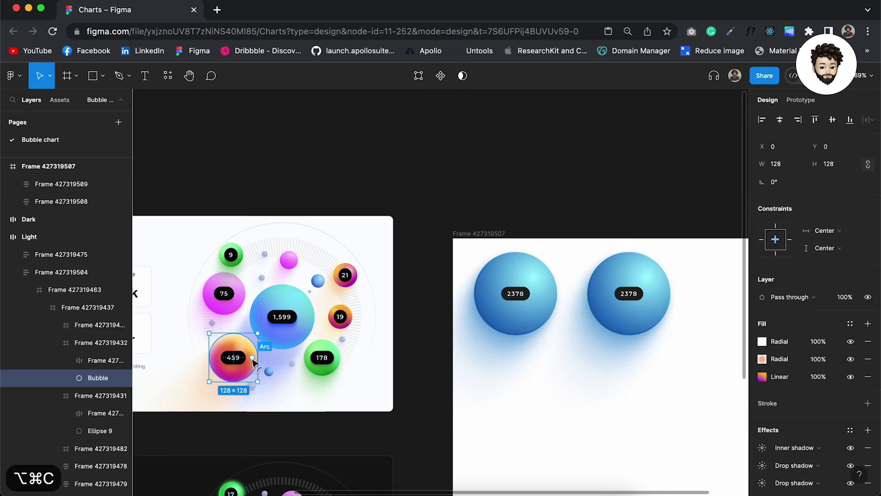
{"action": "scroll", "coordinate": [459, 298], "scroll_direction": "right", "scroll_amount": 5}
{"action": "left_click", "coordinate": [497, 270]}
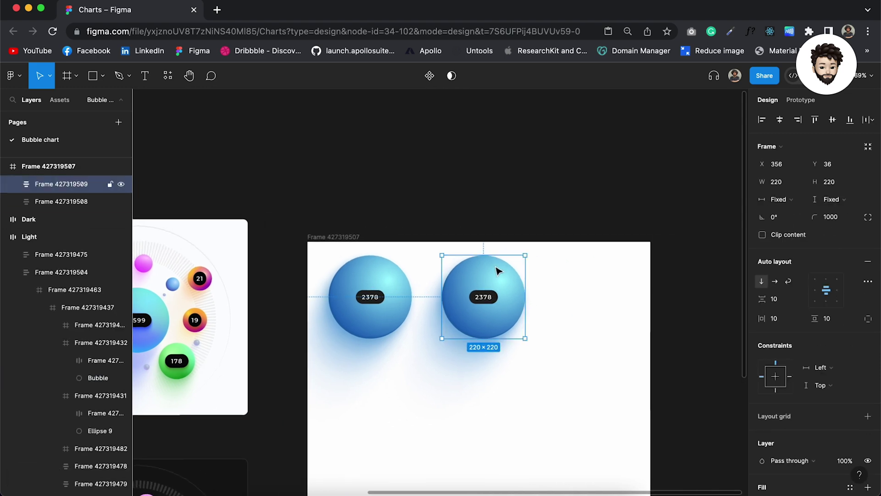
{"action": "key", "text": "alt+super+v"}
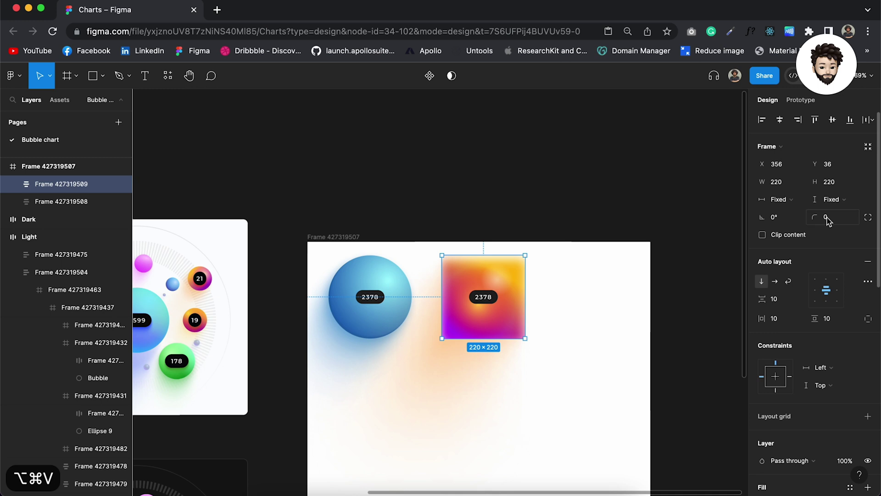
{"action": "left_click", "coordinate": [829, 218]}
{"action": "type", "text": "1000"}
{"action": "key", "text": "Return"}
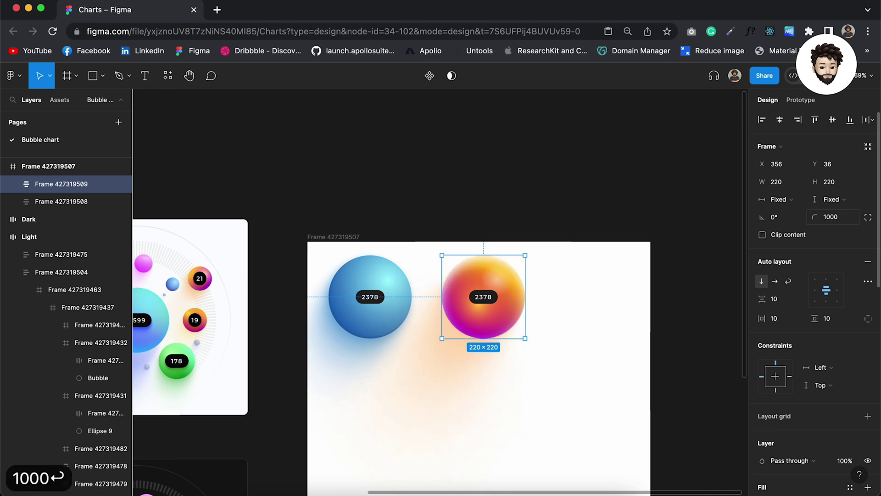
{"action": "left_click", "coordinate": [478, 395]}
Duplicate the orange bubble to its right at X 645, Y 42, and apply the green 178 bubble's copied properties to the copy.
{"action": "scroll", "coordinate": [478, 395], "scroll_direction": "left", "scroll_amount": 3}
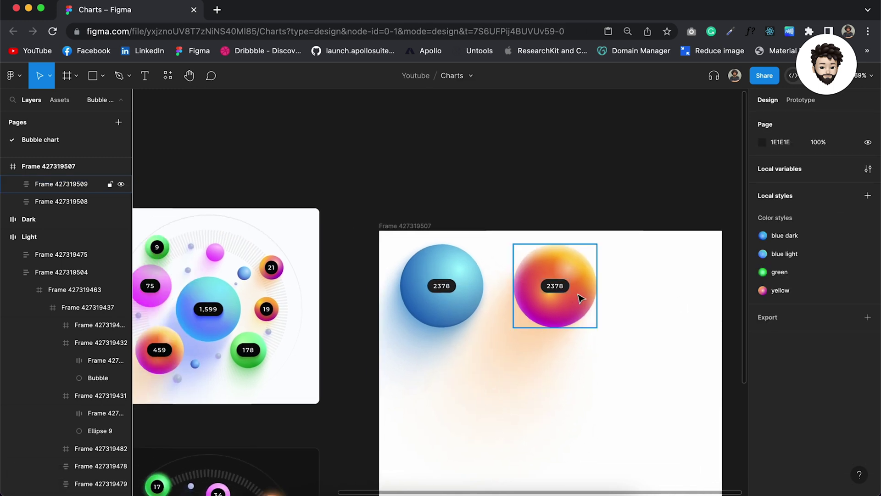
{"action": "left_click", "coordinate": [583, 290]}
{"action": "left_click_drag", "start_coordinate": [583, 290], "coordinate": [692, 292]}
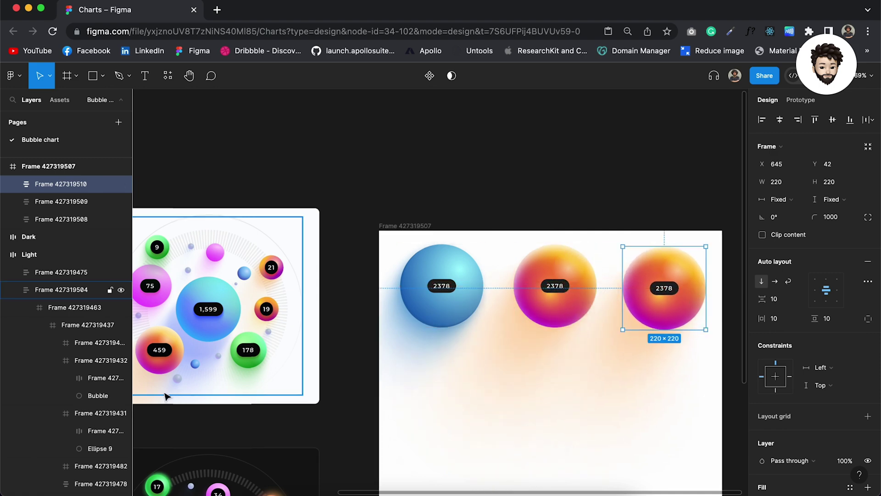
{"action": "left_click", "coordinate": [231, 357], "text": "super"}
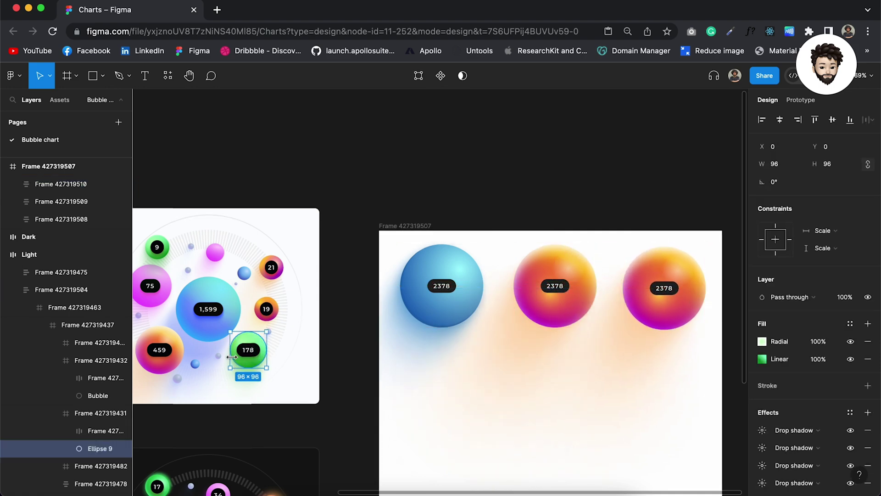
{"action": "left_click", "coordinate": [647, 275]}
{"action": "key", "text": "alt+super+v"}
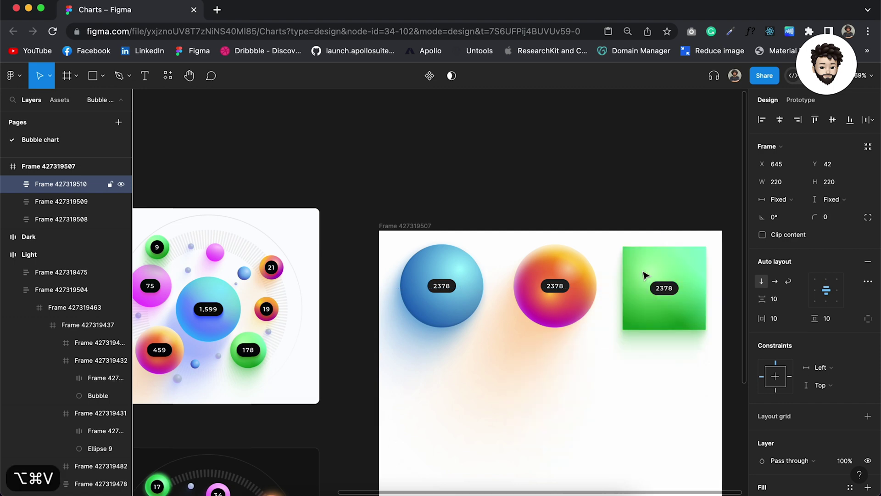
Set the green square bubble's corner radius to 1000 to make it circular.
{"action": "left_click", "coordinate": [833, 217]}
{"action": "type", "text": "1000"}
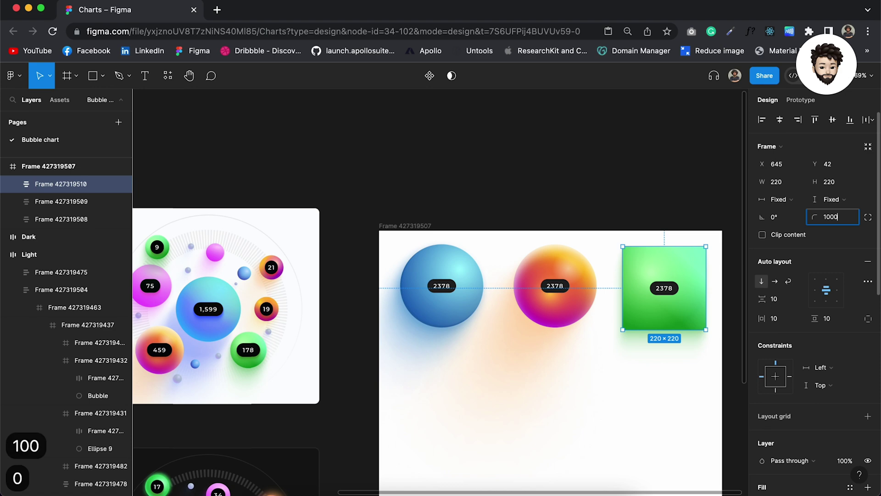
{"action": "key", "text": "Return"}
{"action": "left_click", "coordinate": [608, 400]}
Draw a circle about 331 × 331 in the empty area below the bubbles and remove its fill.
{"action": "scroll", "coordinate": [606, 399], "scroll_direction": "down", "scroll_amount": 5}
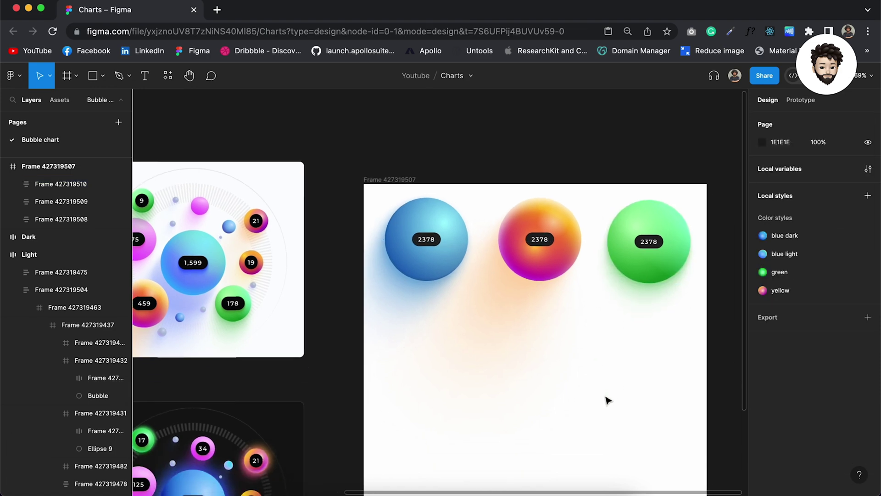
{"action": "scroll", "coordinate": [555, 317], "scroll_direction": "up", "scroll_amount": 3}
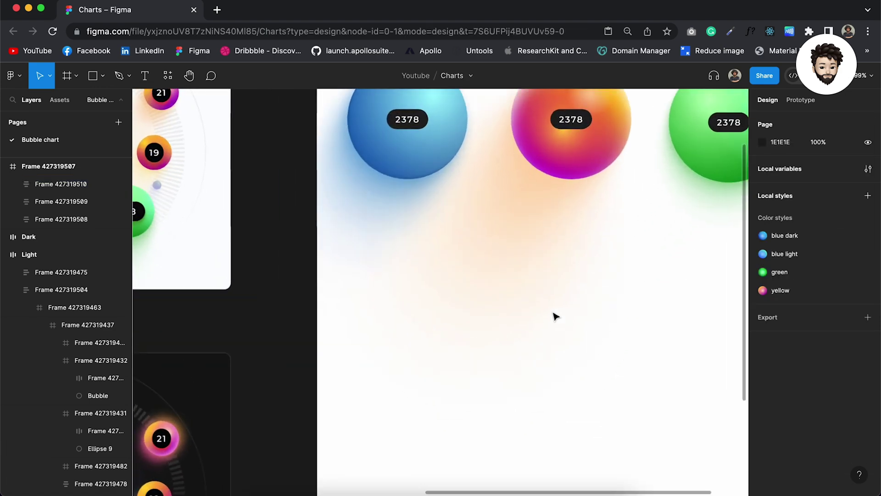
{"action": "scroll", "coordinate": [556, 317], "scroll_direction": "right", "scroll_amount": 4}
{"action": "scroll", "coordinate": [555, 317], "scroll_direction": "up", "scroll_amount": 1}
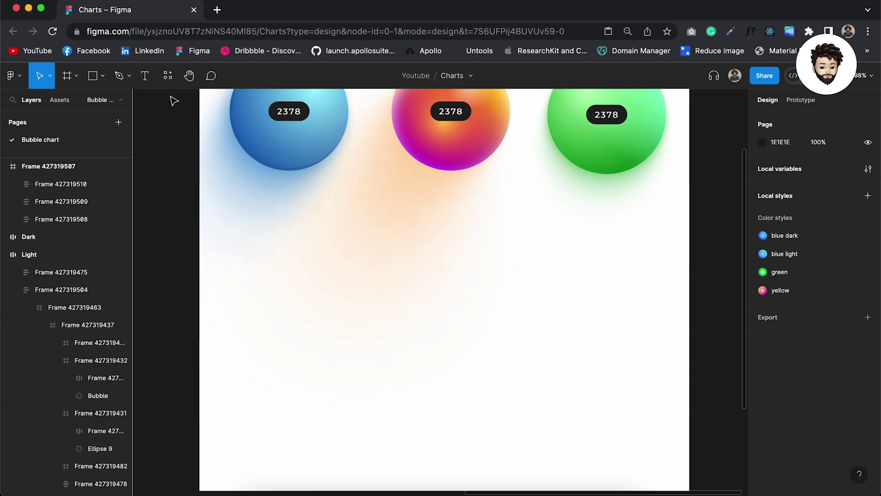
{"action": "key", "text": "o"}
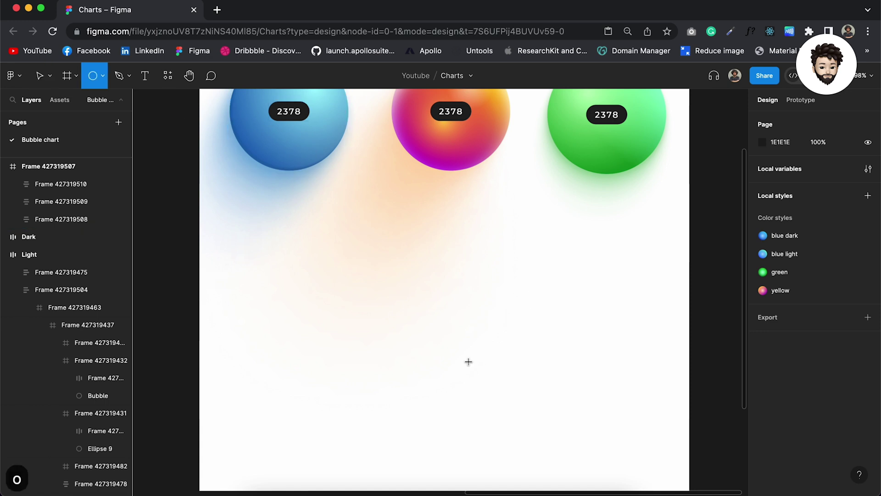
{"action": "left_click_drag", "start_coordinate": [361, 262], "coordinate": [539, 415]}
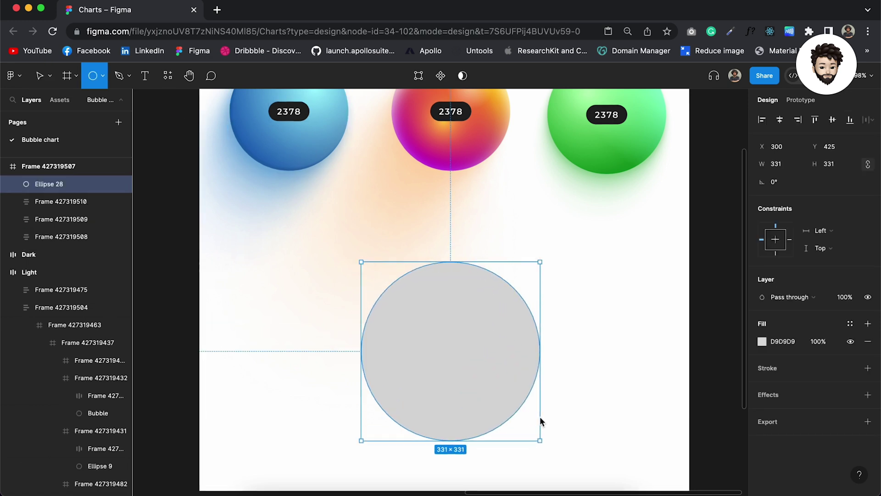
{"action": "left_click", "coordinate": [868, 341]}
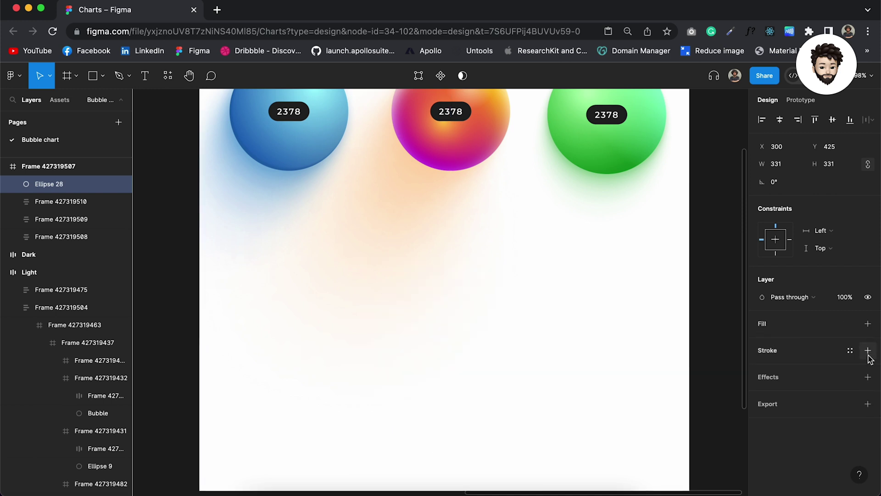
Add a black inside stroke with a weight of 20 to the unfilled circle.
{"action": "left_click", "coordinate": [868, 350]}
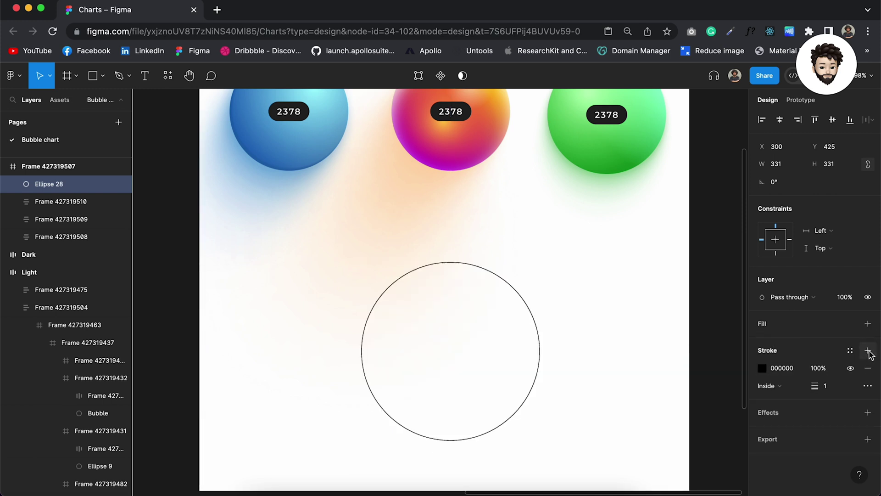
{"action": "left_click", "coordinate": [834, 391]}
{"action": "type", "text": "20"}
{"action": "key", "text": "Return"}
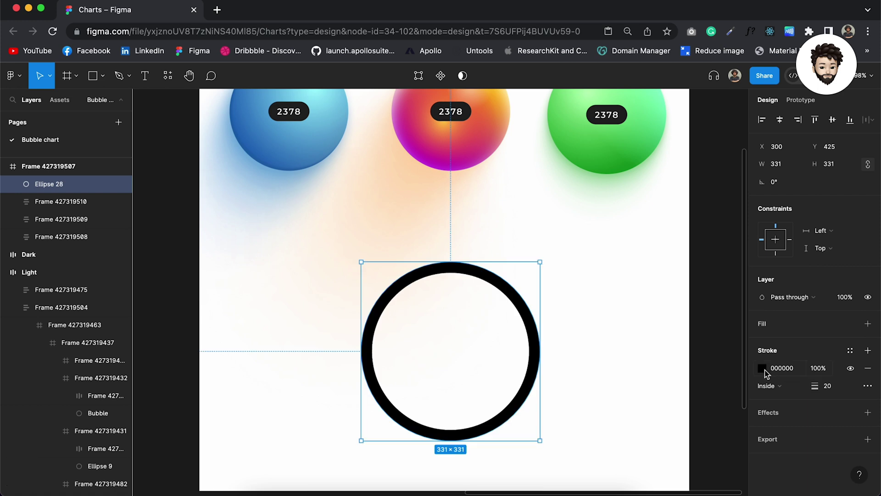
Recolour the circle's stroke to light grey E9E9E9 and make it a linear gradient that fades out downwards.
{"action": "left_click", "coordinate": [762, 368]}
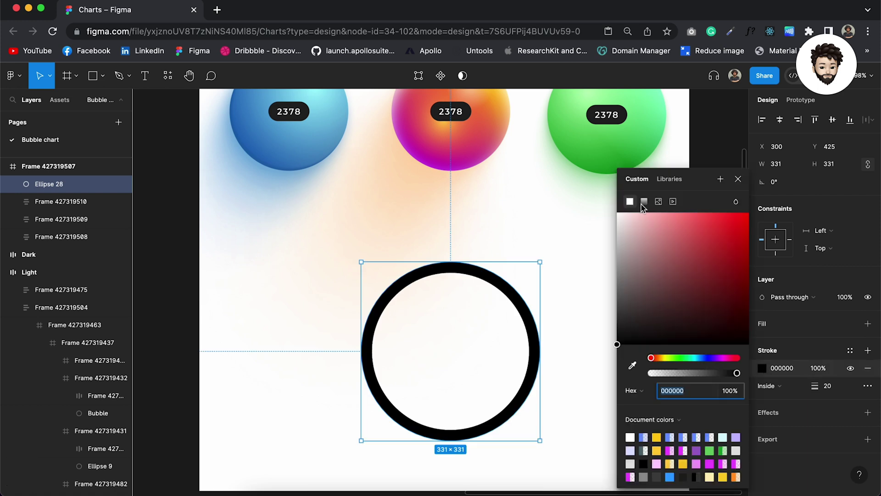
{"action": "mouse_move", "coordinate": [626, 234]}
{"action": "left_mouse_down"}
{"action": "mouse_move", "coordinate": [609, 232]}
{"action": "mouse_move", "coordinate": [614, 224]}
{"action": "left_mouse_up"}
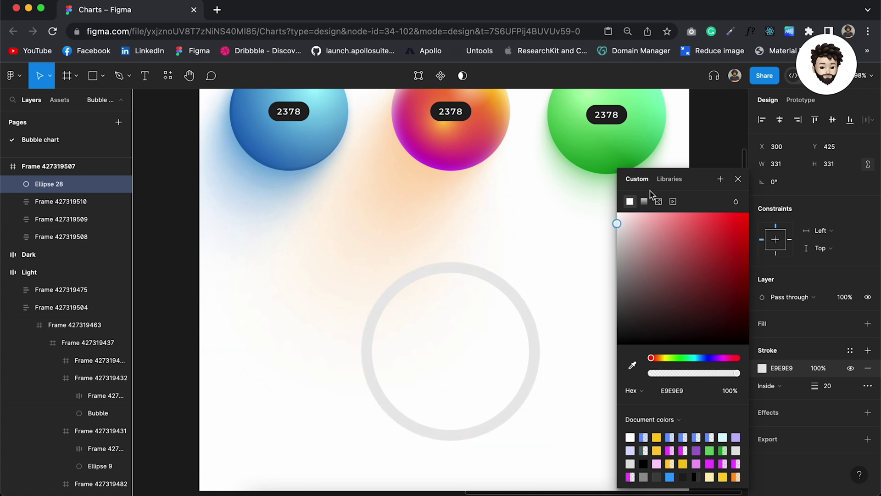
{"action": "left_click", "coordinate": [645, 201]}
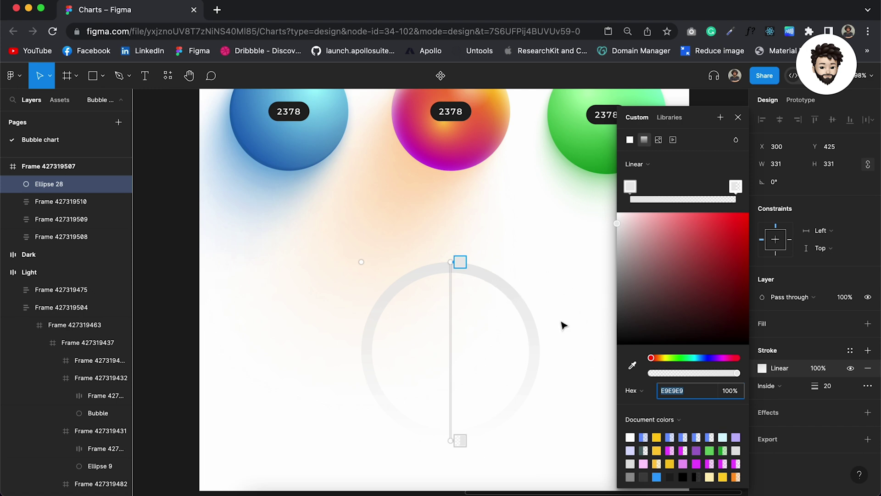
{"action": "key", "text": "Escape"}
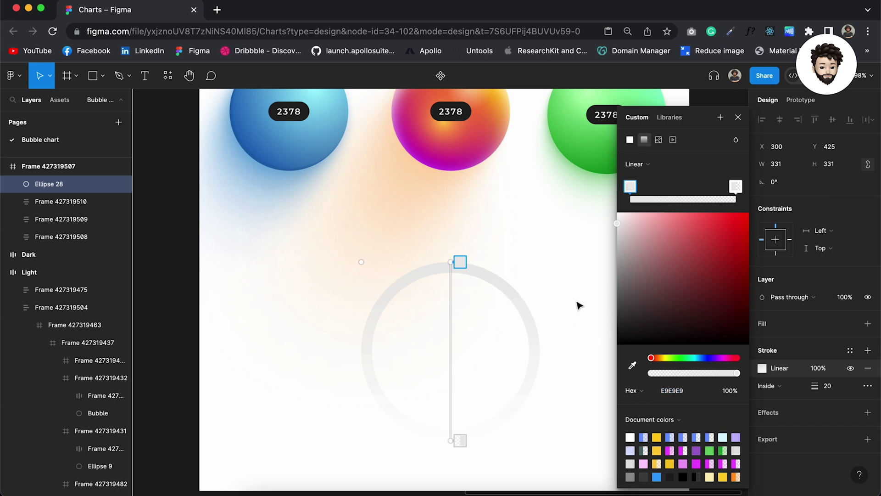
{"action": "left_click", "coordinate": [738, 119]}
Change the ring's stroke style to Dash with a dash length of 4.
{"action": "left_click", "coordinate": [869, 386]}
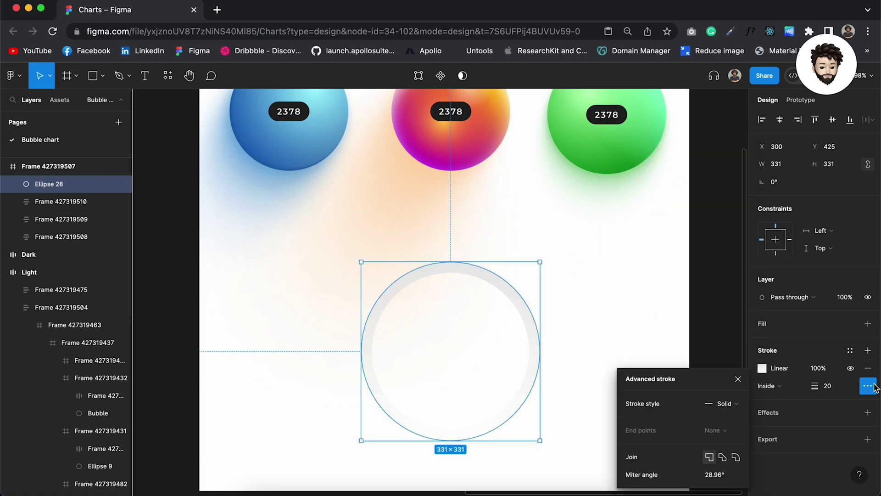
{"action": "left_click", "coordinate": [723, 404]}
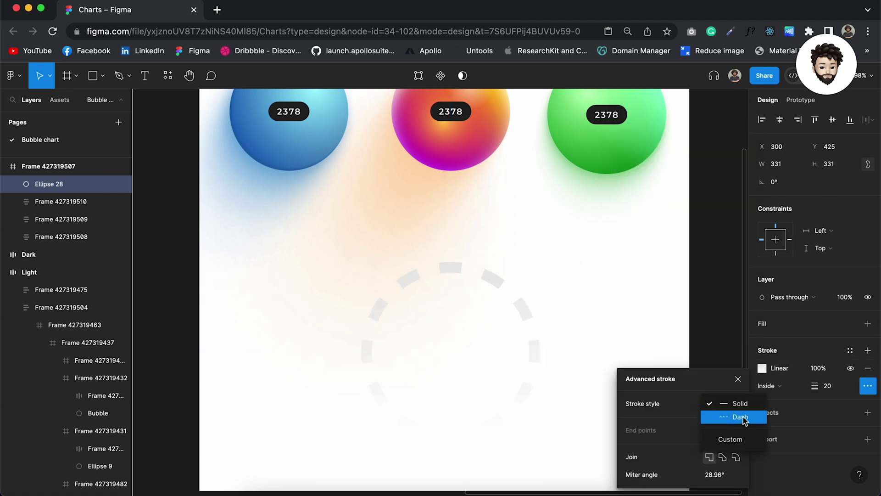
{"action": "left_click", "coordinate": [740, 417]}
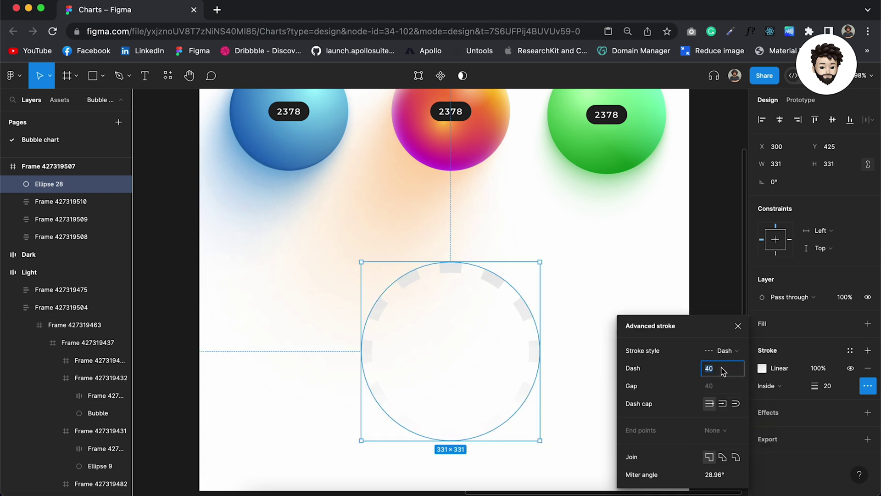
{"action": "type", "text": "4"}
{"action": "key", "text": "Return"}
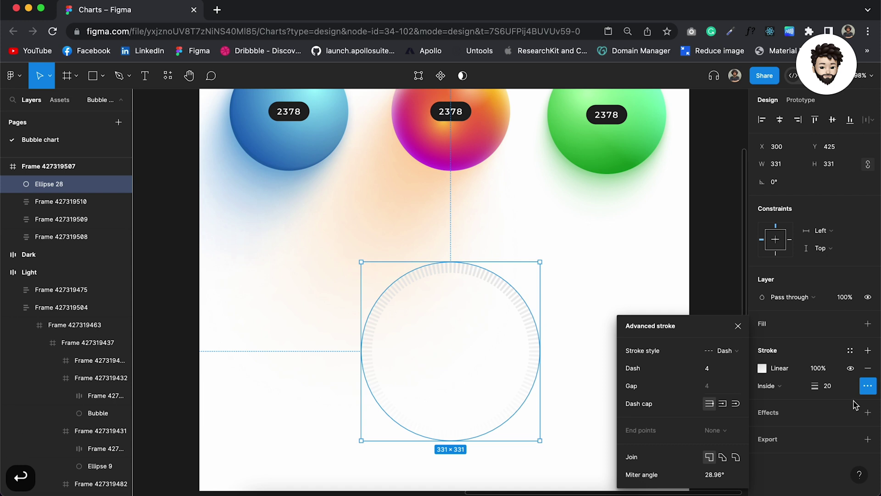
{"action": "scroll", "coordinate": [486, 354], "scroll_direction": "up", "scroll_amount": 5}
{"action": "scroll", "coordinate": [485, 353], "scroll_direction": "down", "scroll_amount": 3}
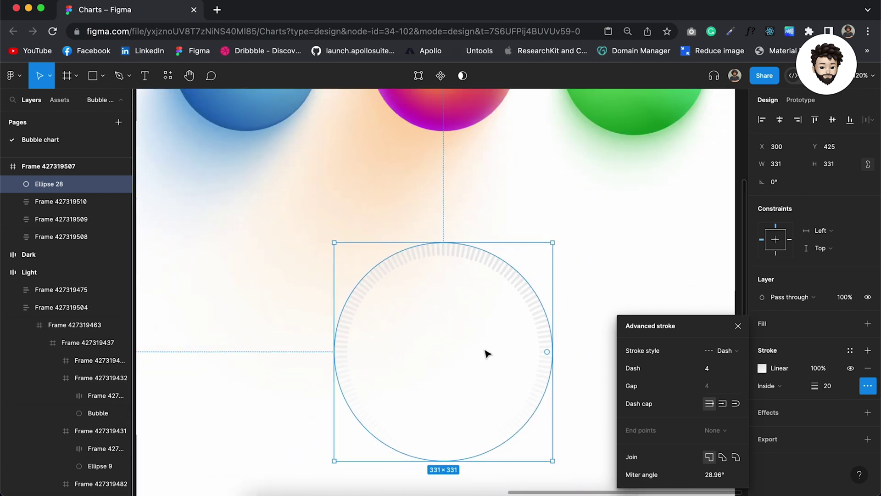
Set the dashed ring's stroke weight to 30 and deselect it.
{"action": "left_click", "coordinate": [832, 385]}
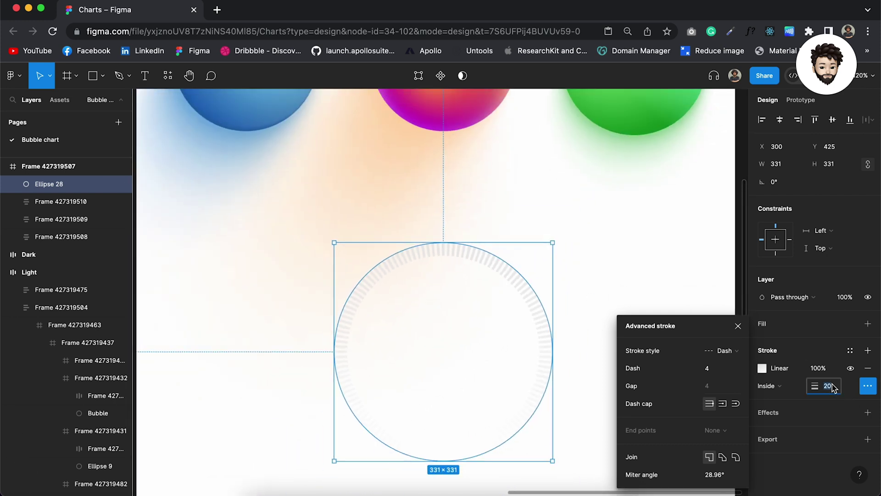
{"action": "type", "text": "30"}
{"action": "key", "text": "Return"}
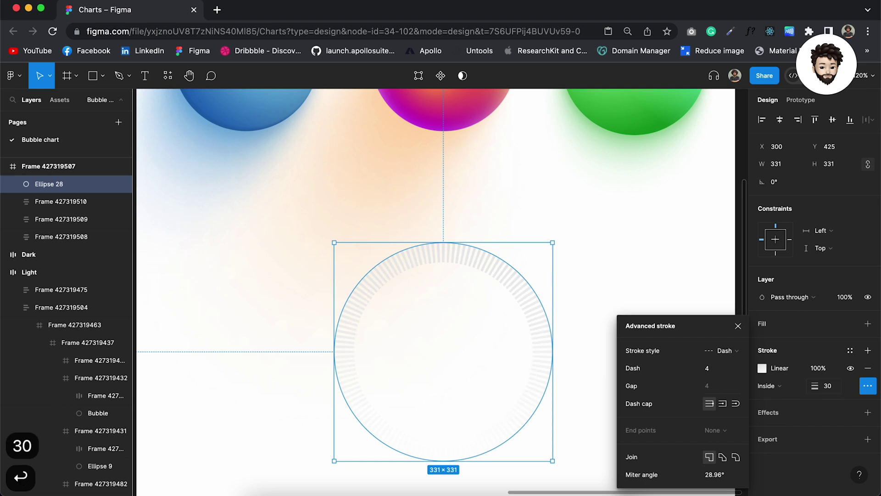
{"action": "left_click", "coordinate": [739, 326]}
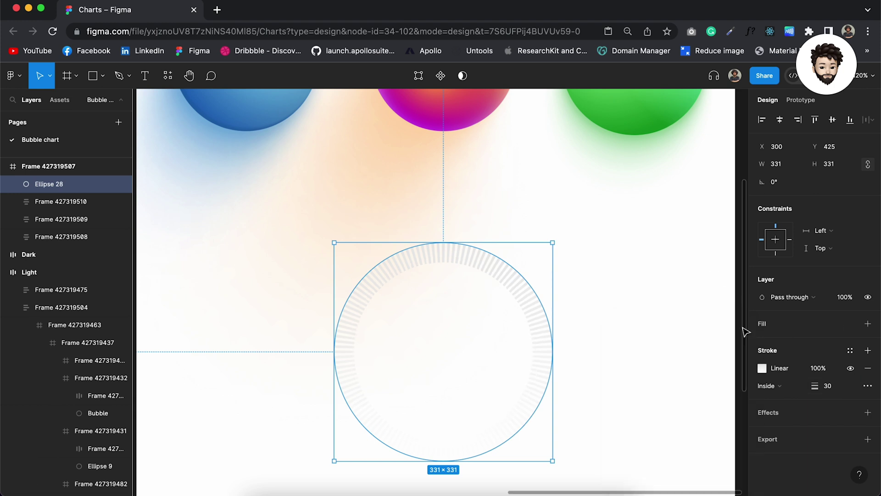
{"action": "left_click", "coordinate": [642, 256]}
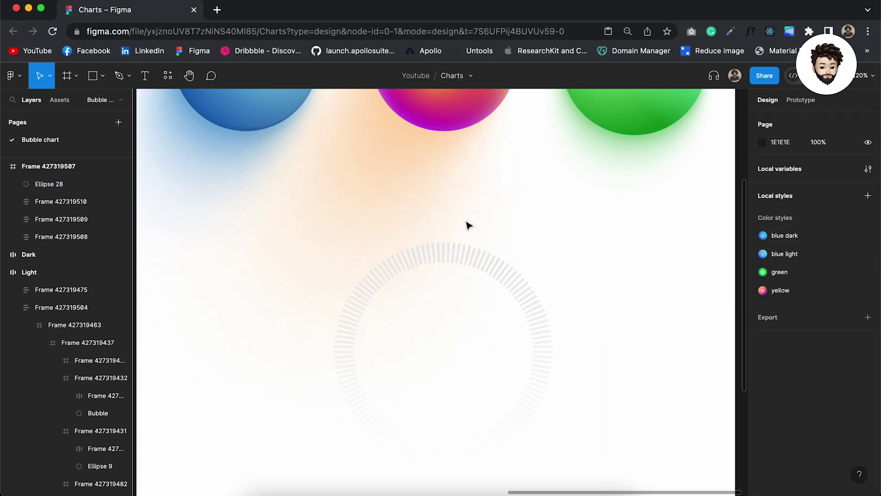
Draw a circle about 372 × 372 over the dashed ring and replace its fill with a 1-weight black stroke.
{"action": "key", "text": "o"}
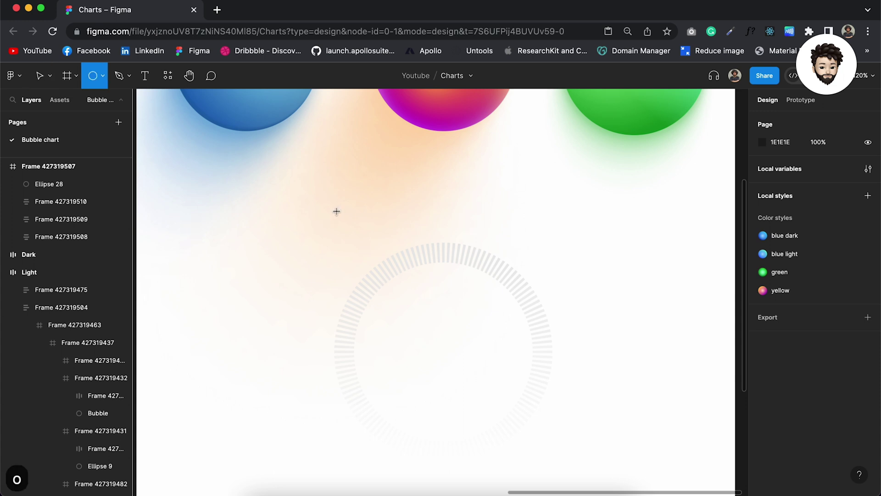
{"action": "left_click_drag", "start_coordinate": [336, 211], "coordinate": [563, 455]}
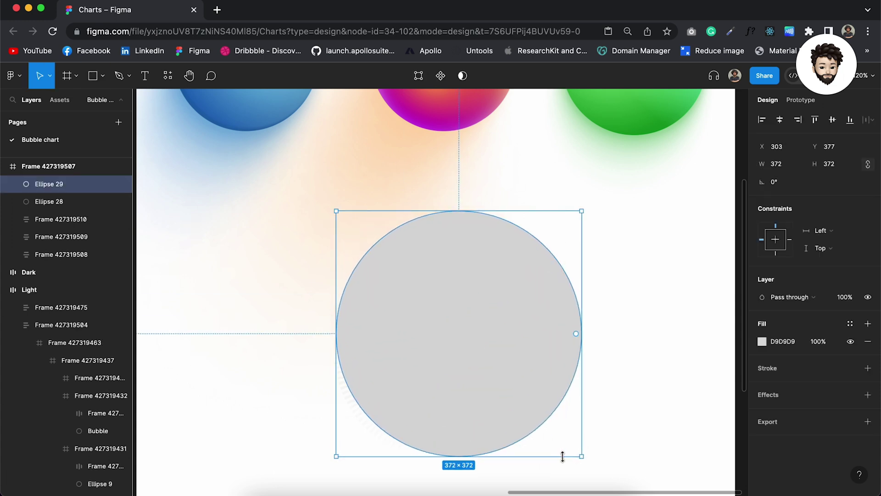
{"action": "left_click", "coordinate": [868, 342]}
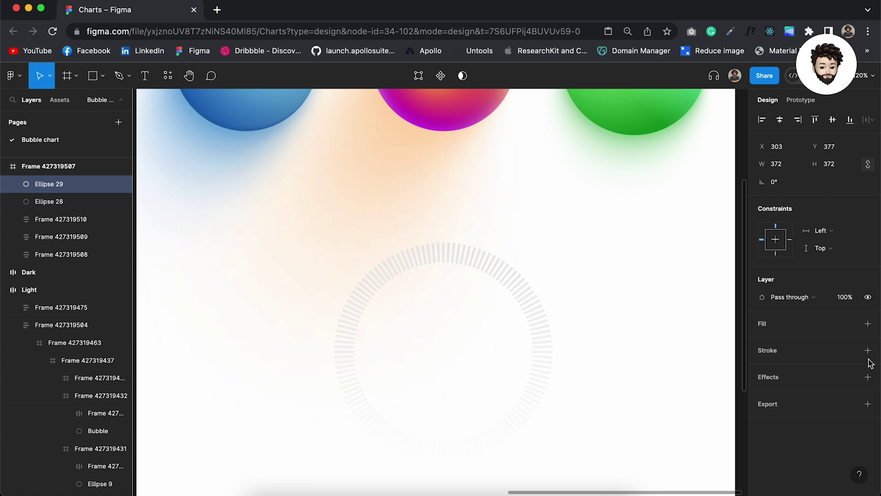
{"action": "left_click", "coordinate": [868, 350]}
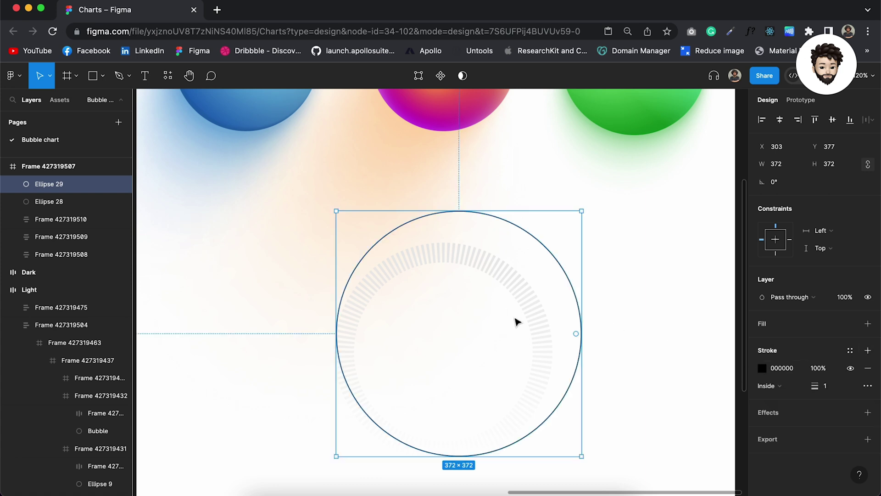
Copy the hex code E9E9E9 from the dashed ring's gradient stroke.
{"action": "left_click", "coordinate": [531, 319]}
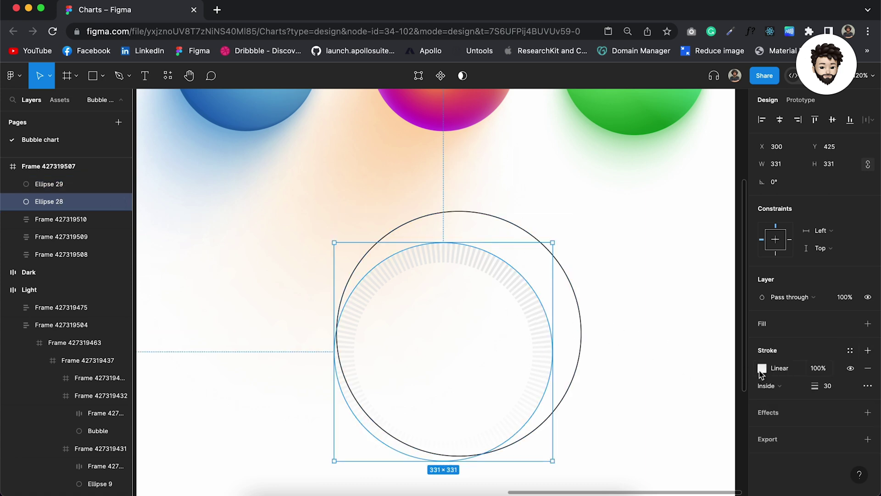
{"action": "left_click", "coordinate": [762, 368]}
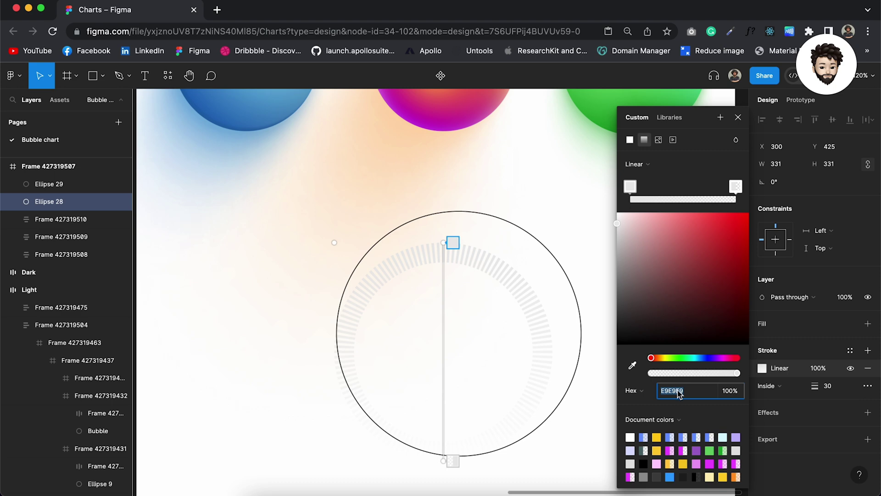
{"action": "key", "text": "super+c"}
{"action": "key", "text": "Escape"}
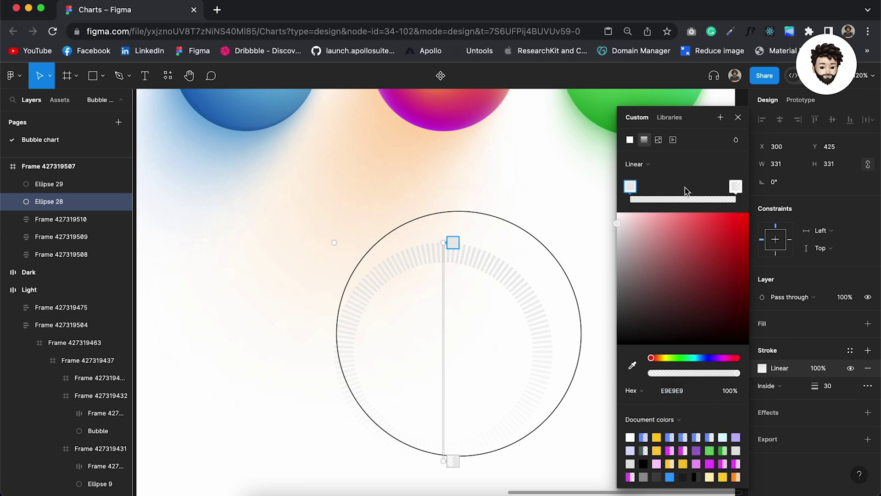
{"action": "left_click", "coordinate": [738, 117]}
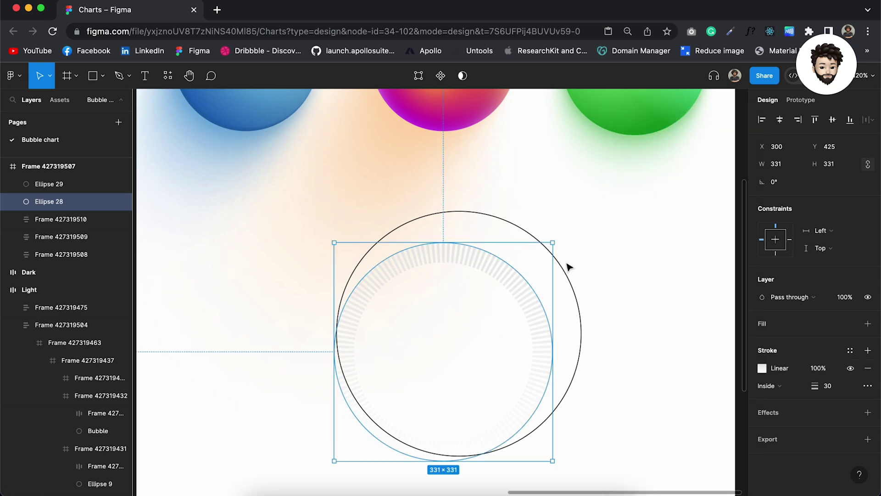
Sample the dashed ring's grey EBEBEB for the larger circle's stroke and turn that stroke into a linear gradient.
{"action": "left_click", "coordinate": [567, 273]}
{"action": "left_click", "coordinate": [765, 368]}
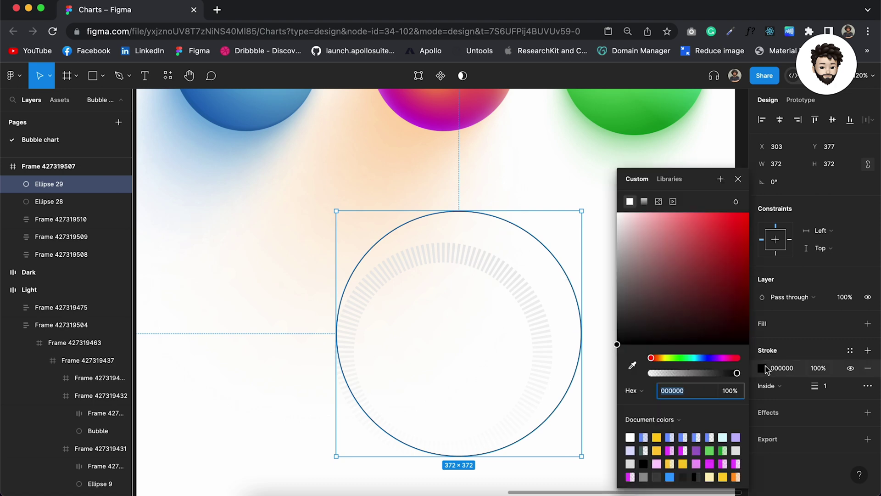
{"action": "left_click", "coordinate": [632, 365]}
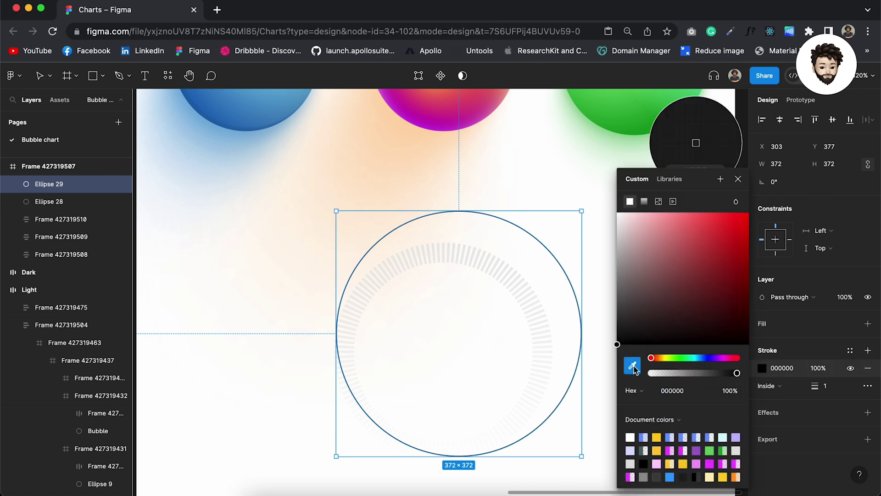
{"action": "left_click", "coordinate": [504, 264]}
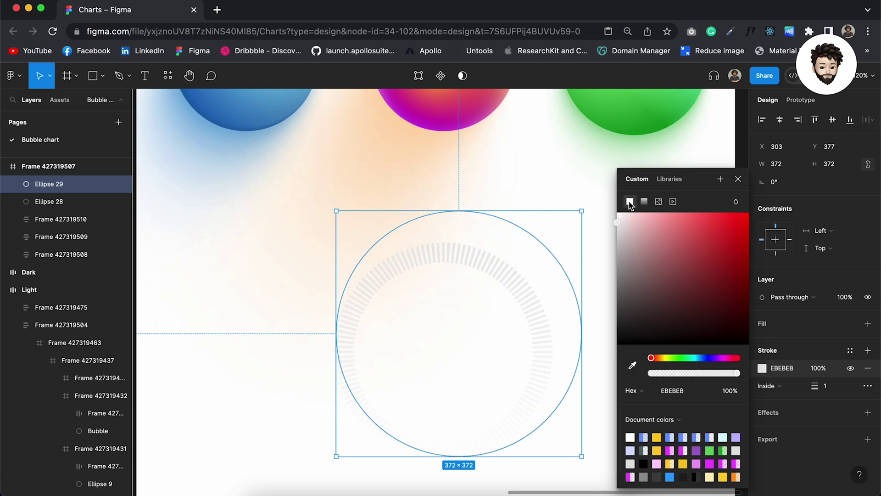
{"action": "left_click", "coordinate": [644, 203]}
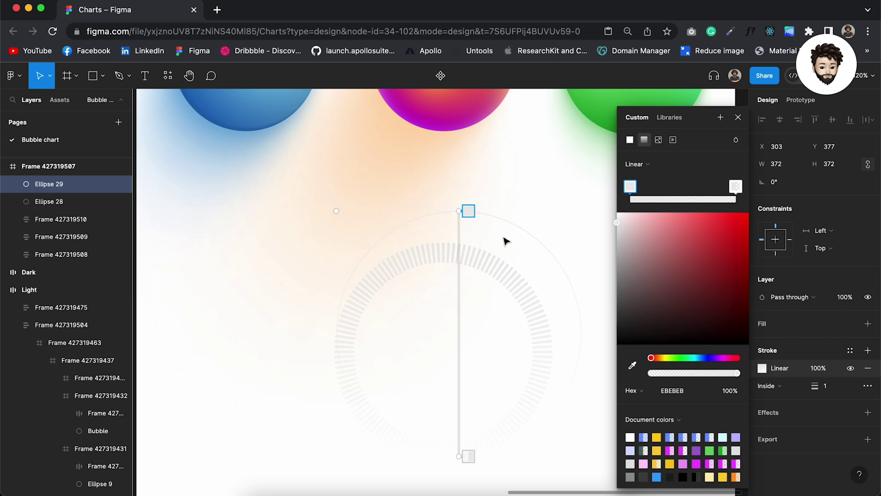
{"action": "key", "text": "Escape"}
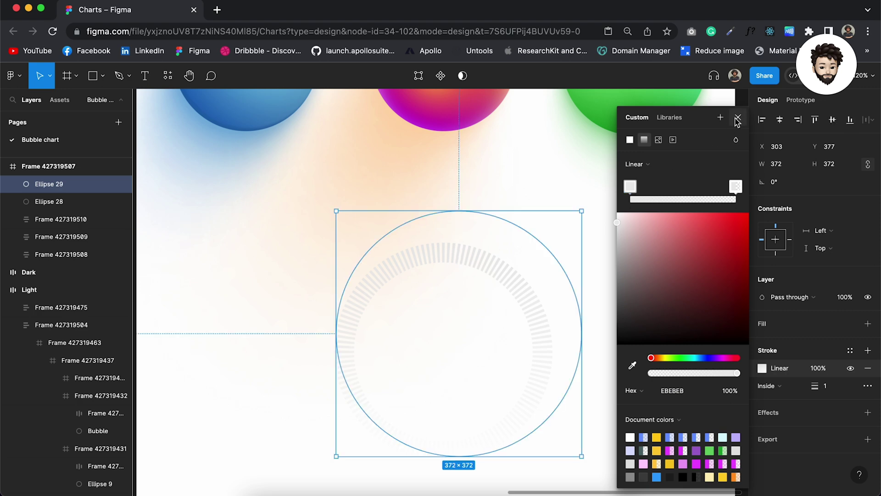
{"action": "left_click", "coordinate": [738, 118]}
Move the thin outer circle to X 280, Y 405 so it is concentric with the dashed ring.
{"action": "left_click_drag", "start_coordinate": [532, 242], "coordinate": [518, 258]}
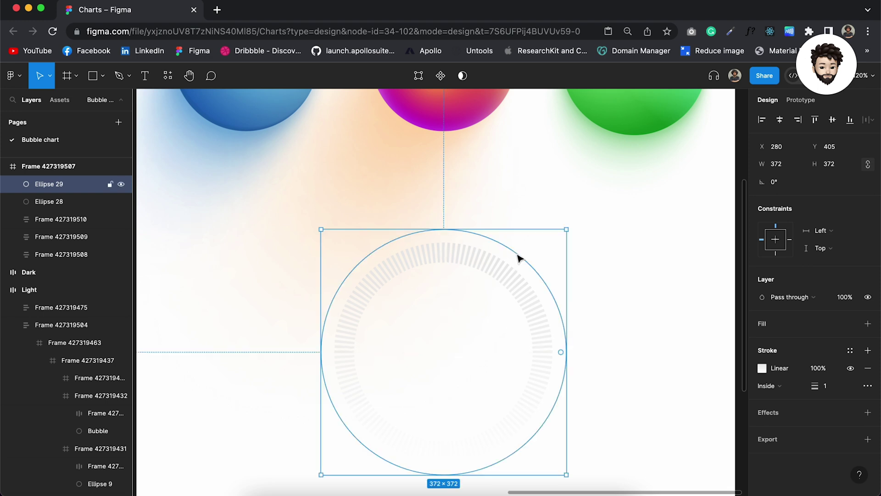
{"action": "scroll", "coordinate": [519, 259], "scroll_direction": "up", "scroll_amount": 5}
{"action": "scroll", "coordinate": [519, 259], "scroll_direction": "down", "scroll_amount": 8}
{"action": "left_click", "coordinate": [620, 291]}
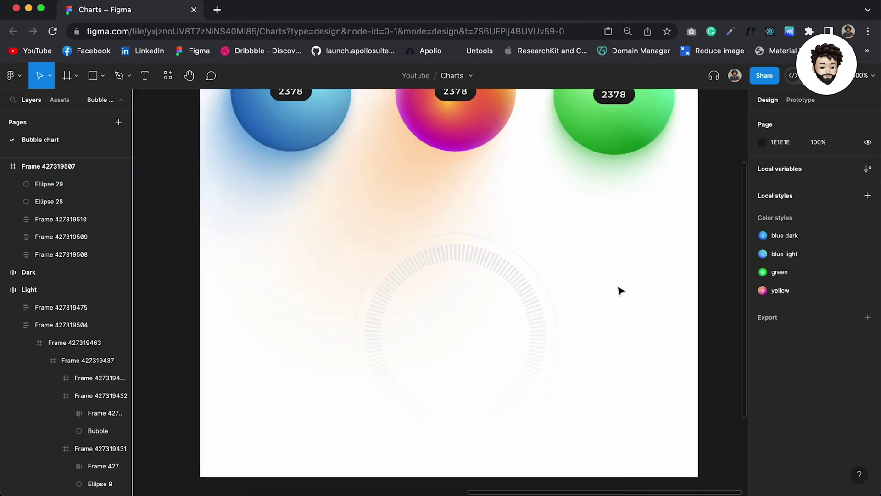
Shrink the blue bubble to about 125 × 125 and place it in the centre of the ring at X 403, Y 528.
{"action": "scroll", "coordinate": [619, 291], "scroll_direction": "up", "scroll_amount": 2}
{"action": "left_click", "coordinate": [397, 125]}
{"action": "scroll", "coordinate": [397, 124], "scroll_direction": "up", "scroll_amount": 2}
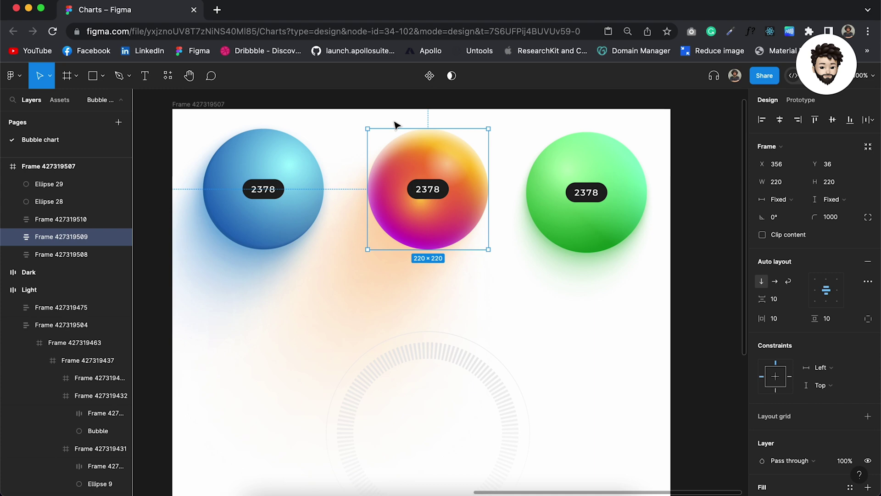
{"action": "left_click", "coordinate": [230, 184]}
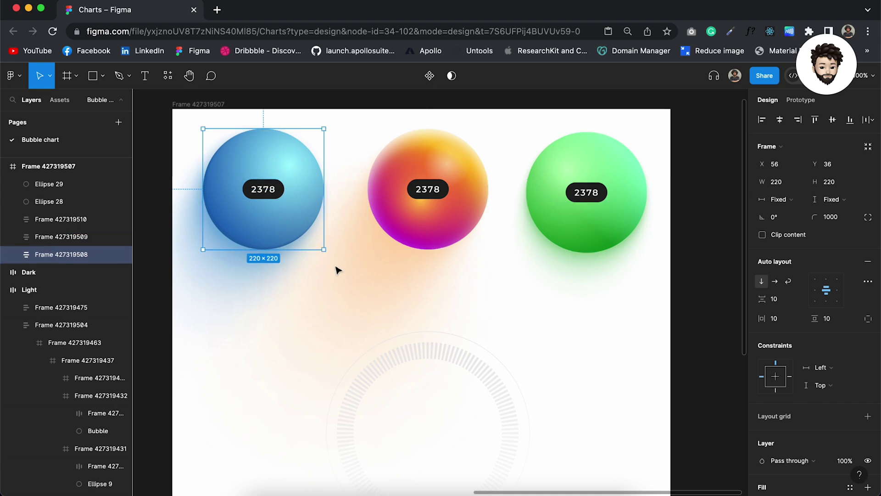
{"action": "left_click_drag", "start_coordinate": [323, 250], "coordinate": [271, 197]}
{"action": "left_click_drag", "start_coordinate": [218, 153], "coordinate": [410, 383]}
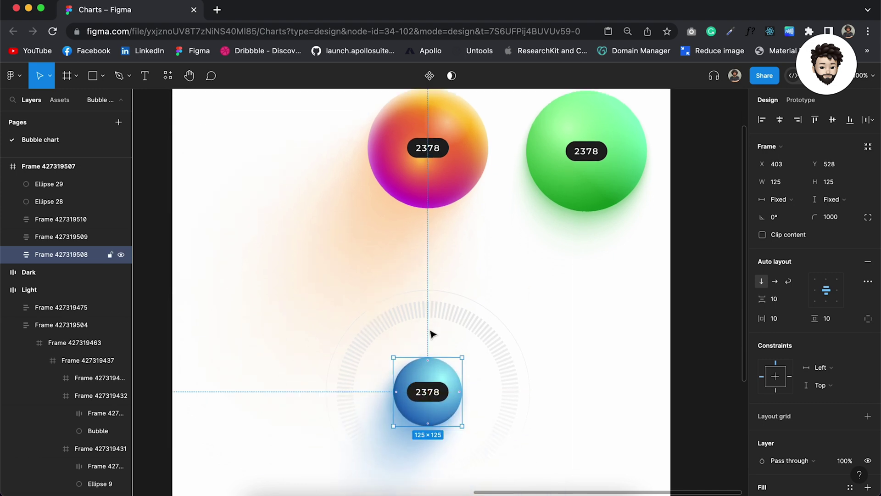
Shrink the orange bubble to about 128 × 128 and place it over the ring's lower-left edge at X 293, Y 573.
{"action": "left_click", "coordinate": [450, 130]}
{"action": "scroll", "coordinate": [450, 131], "scroll_direction": "up", "scroll_amount": 2}
{"action": "scroll", "coordinate": [450, 131], "scroll_direction": "right", "scroll_amount": 1}
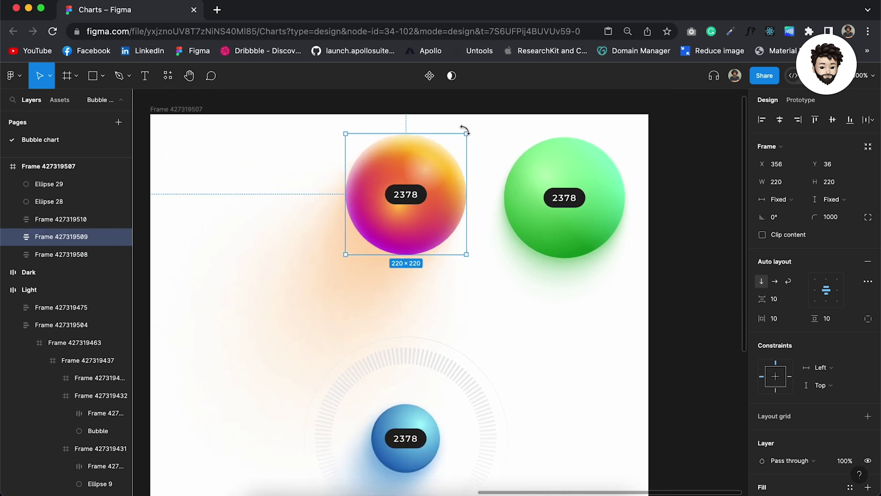
{"action": "left_click_drag", "start_coordinate": [465, 132], "coordinate": [415, 184]}
{"action": "left_click_drag", "start_coordinate": [390, 216], "coordinate": [357, 332]}
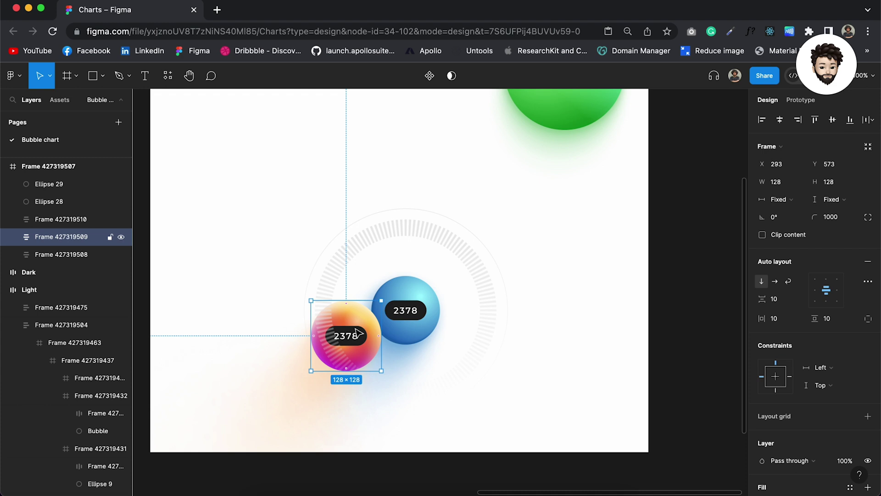
Shrink the green bubble to about 89 × 89 and place it over the ring's right edge at X 542, Y 512.
{"action": "scroll", "coordinate": [537, 268], "scroll_direction": "up", "scroll_amount": 3}
{"action": "left_click", "coordinate": [531, 159]}
{"action": "left_click_drag", "start_coordinate": [531, 160], "coordinate": [476, 324]}
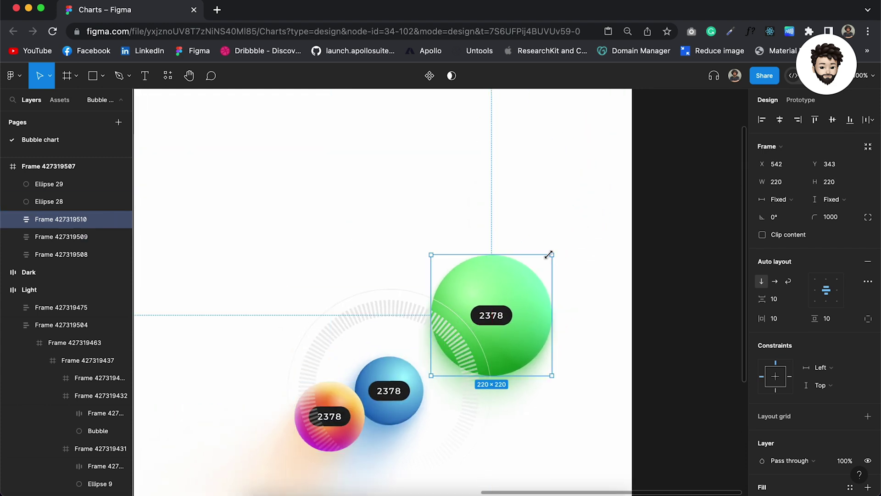
{"action": "left_click_drag", "start_coordinate": [551, 254], "coordinate": [480, 327]}
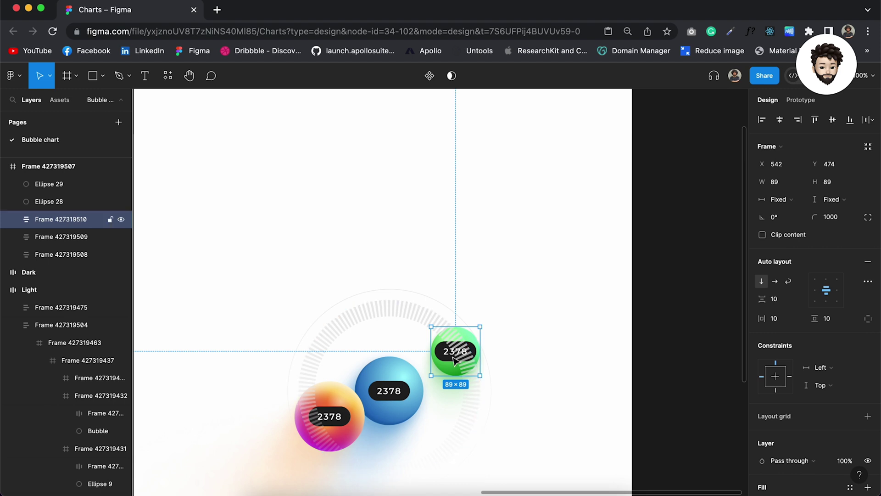
{"action": "left_click_drag", "start_coordinate": [441, 365], "coordinate": [441, 387]}
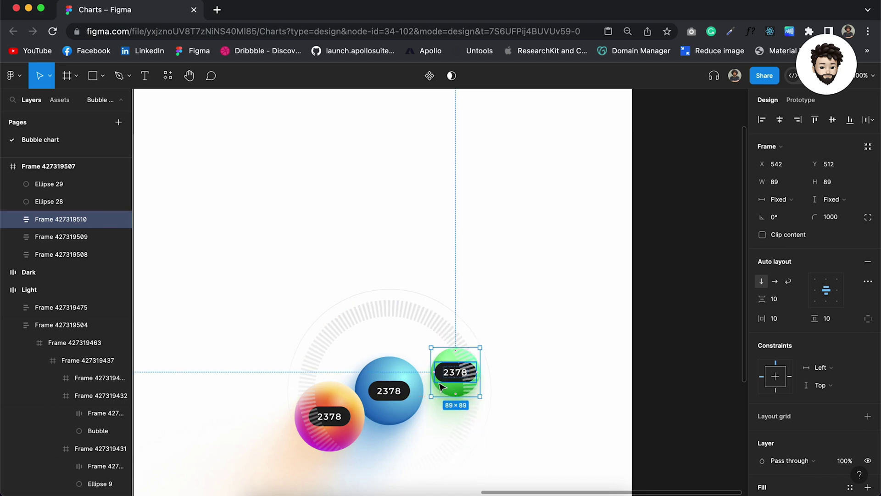
Bring the green bubble forward in the layer order until it sits above both ring ellipses.
{"action": "key", "text": "super+bracketright"}
{"action": "key", "text": "super+bracketright"}
{"action": "key", "text": "super+bracketright"}
{"action": "key", "text": "super+bracketright"}
{"action": "key", "text": "super+bracketright"}
{"action": "key", "text": "super+bracketright"}
{"action": "key", "text": "super+bracketright"}
{"action": "key", "text": "super+bracketright"}
{"action": "key", "text": "super+bracketright"}
{"action": "key", "text": "super+bracketright"}
{"action": "key", "text": "super+bracketright"}
{"action": "key", "text": "super+bracketright"}
{"action": "key", "text": "super+bracketright"}
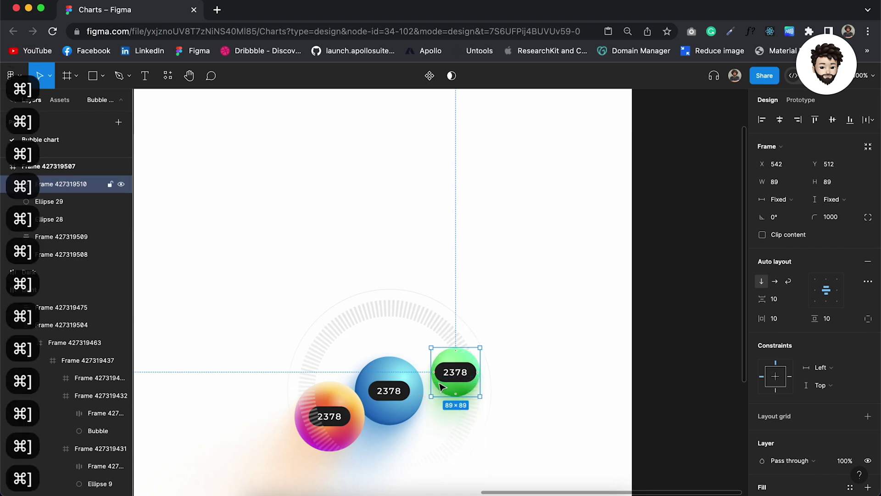
Change the number label in the green bubble to 45.
{"action": "scroll", "coordinate": [425, 402], "scroll_direction": "up", "scroll_amount": 5}
{"action": "double_click", "coordinate": [503, 327]}
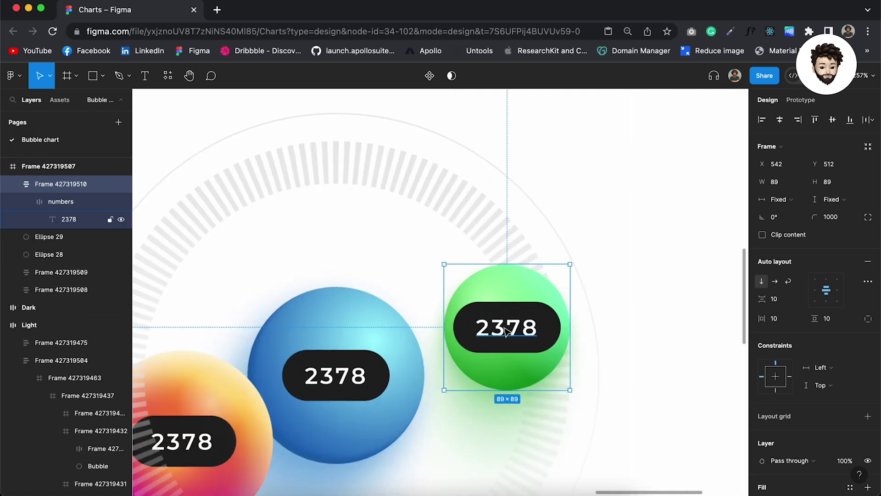
{"action": "double_click", "coordinate": [503, 327]}
{"action": "type", "text": "45"}
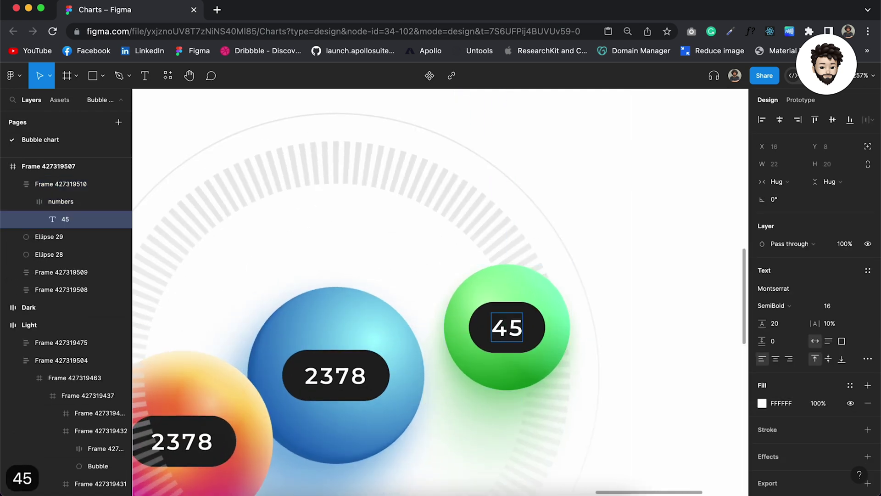
{"action": "key", "text": "Escape"}
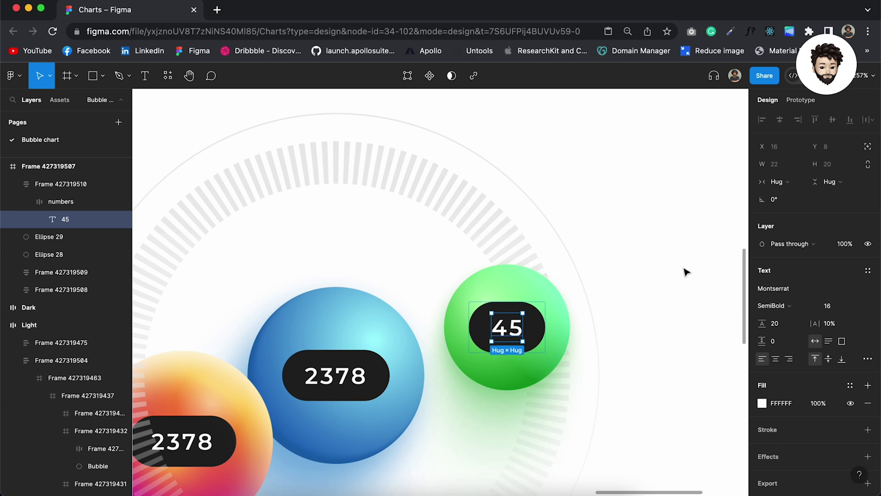
Bring the orange and blue bubbles forward above the rings and green bubble, with the blue bubble frontmost.
{"action": "scroll", "coordinate": [684, 271], "scroll_direction": "down", "scroll_amount": 5}
{"action": "left_click", "coordinate": [372, 369]}
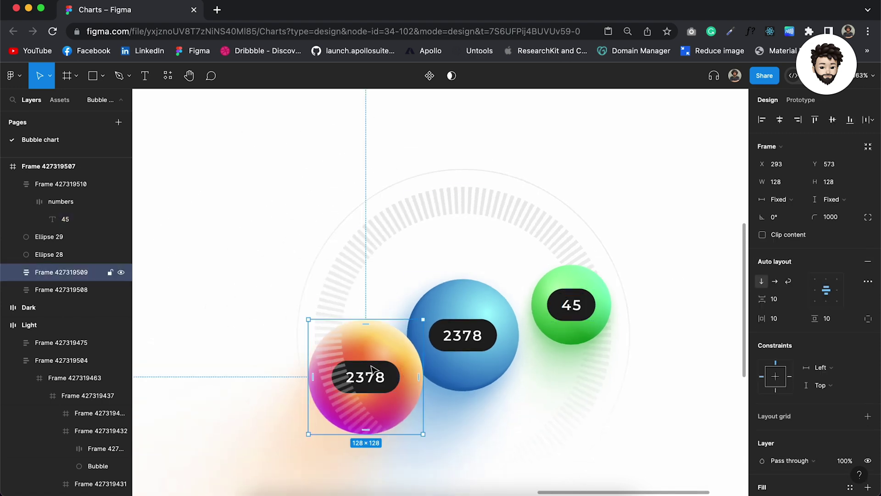
{"action": "left_click", "coordinate": [498, 332]}
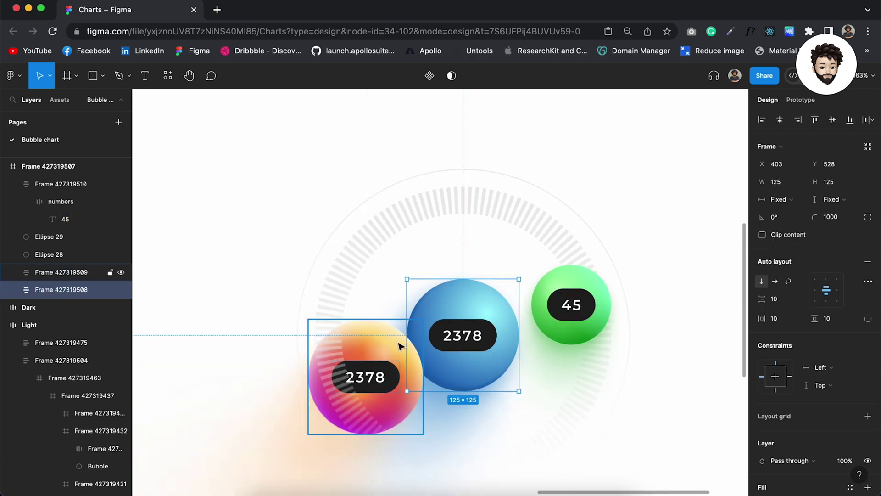
{"action": "left_click", "coordinate": [398, 347], "text": "shift"}
{"action": "key", "text": "super+bracketright"}
{"action": "key", "text": "super+bracketright"}
{"action": "key", "text": "super+bracketright"}
{"action": "key", "text": "super+bracketright"}
{"action": "key", "text": "super+bracketright"}
{"action": "key", "text": "super+bracketright"}
{"action": "key", "text": "super+bracketright"}
{"action": "key", "text": "super+bracketright"}
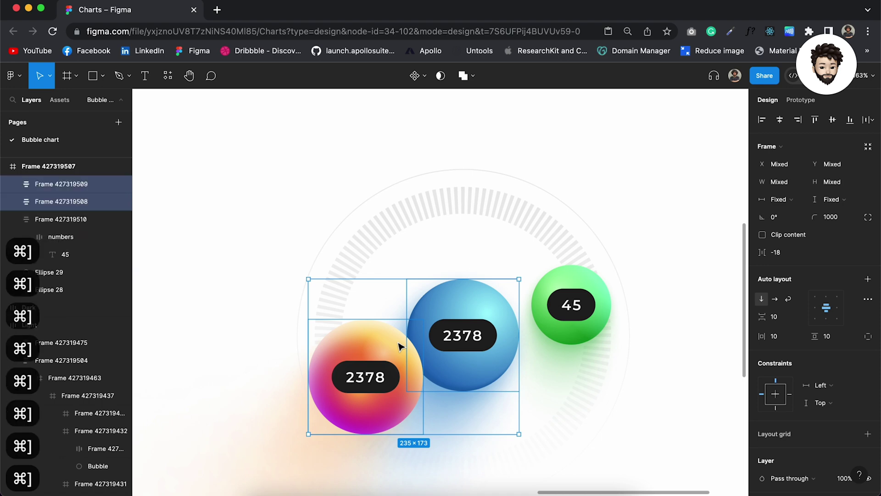
{"action": "left_click", "coordinate": [473, 309]}
{"action": "key", "text": "super+bracketright"}
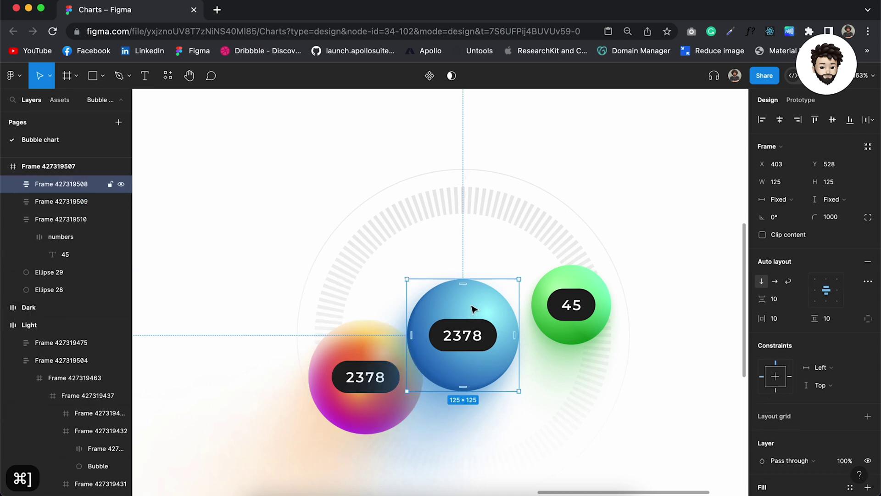
Wrap the rings and all three bubbles in one frame and move it to X 268, Y 194 within the parent frame.
{"action": "left_click", "coordinate": [285, 210]}
{"action": "scroll", "coordinate": [285, 210], "scroll_direction": "down", "scroll_amount": 5}
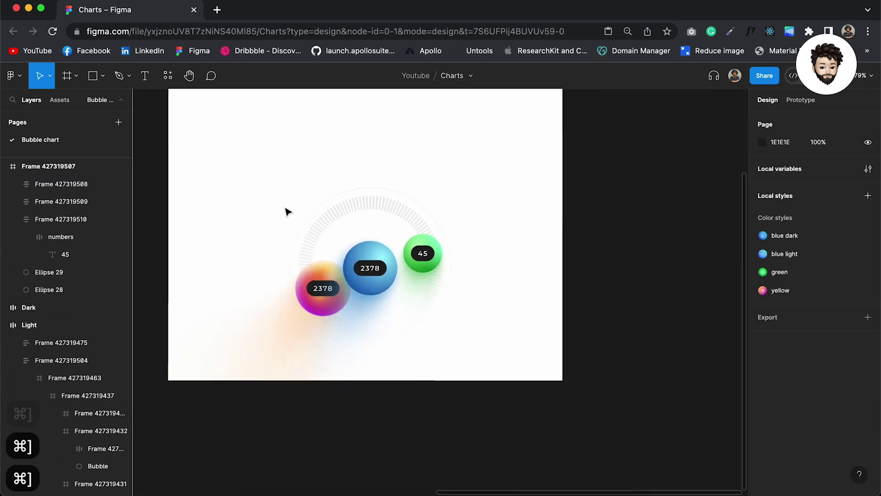
{"action": "scroll", "coordinate": [287, 303], "scroll_direction": "up", "scroll_amount": 5}
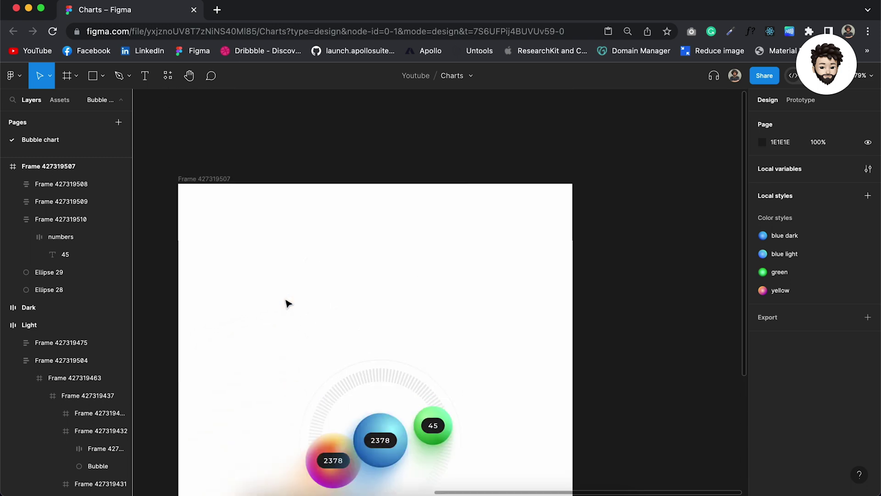
{"action": "left_click_drag", "start_coordinate": [277, 270], "coordinate": [501, 471]}
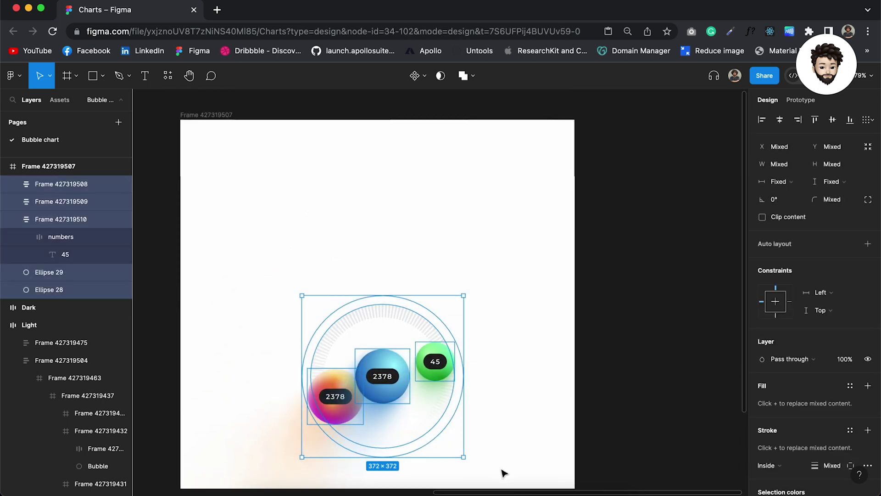
{"action": "key", "text": "alt+super+g"}
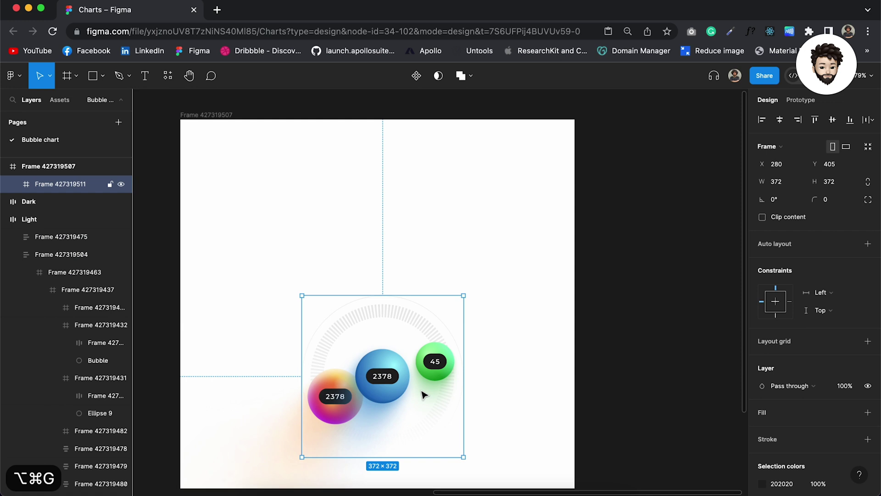
{"action": "left_click_drag", "start_coordinate": [376, 310], "coordinate": [376, 283]}
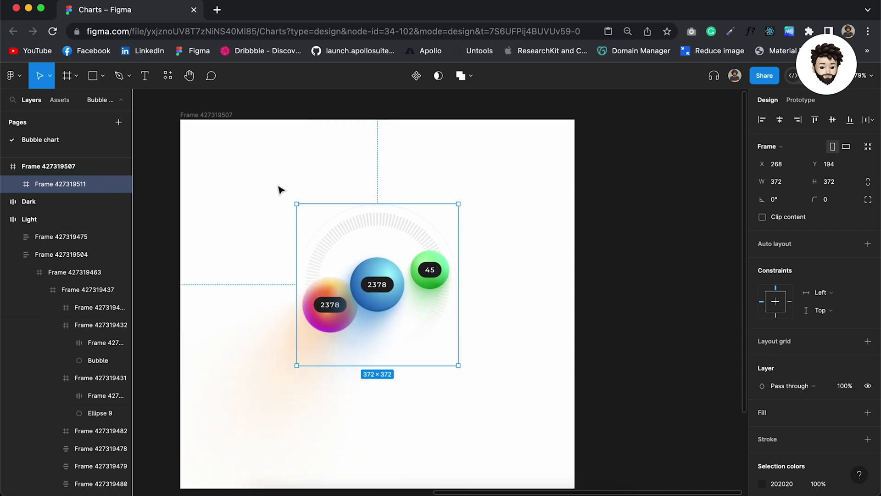
Change the fill of the large parent frame from white to the dark grey 1C1C1C.
{"action": "left_click", "coordinate": [215, 118]}
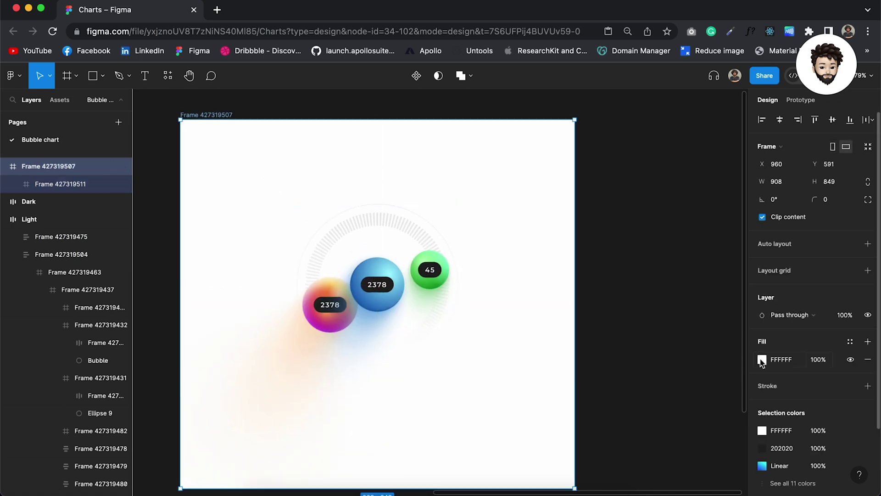
{"action": "left_click", "coordinate": [762, 360]}
{"action": "left_click_drag", "start_coordinate": [652, 301], "coordinate": [609, 339]}
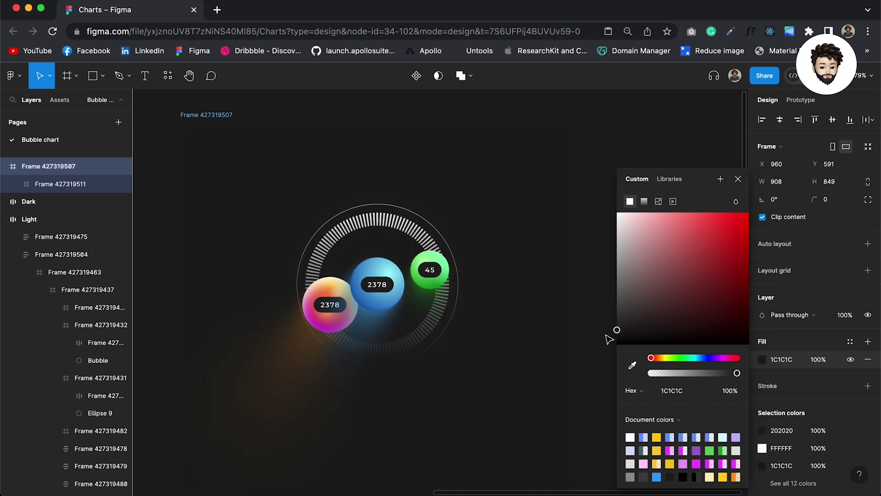
{"action": "left_click", "coordinate": [543, 378]}
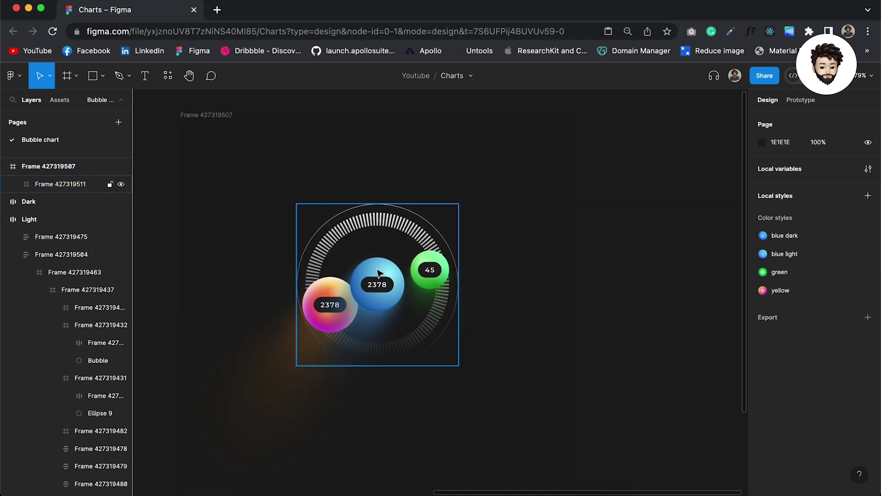
Lower the opacity of both the dashed ring's and the outer circle's linear gradient strokes to 25%.
{"action": "scroll", "coordinate": [378, 273], "scroll_direction": "up", "scroll_amount": 5}
{"action": "left_click", "coordinate": [407, 175]}
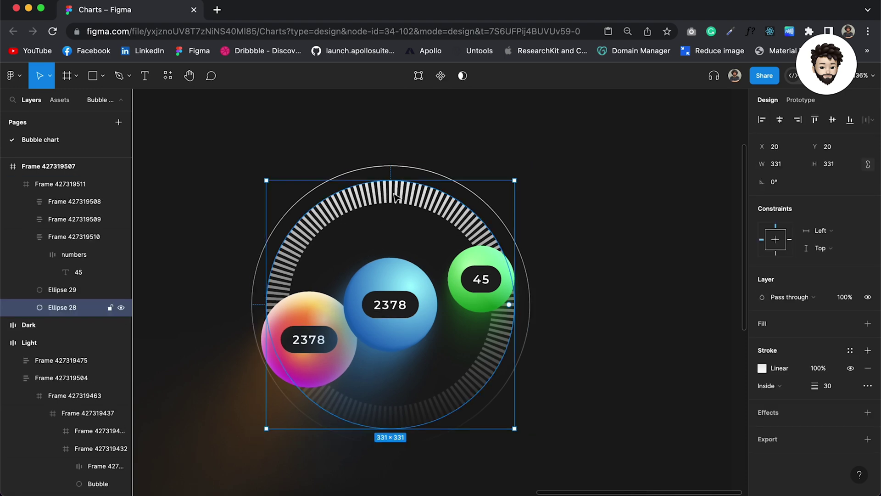
{"action": "left_click", "coordinate": [403, 169], "text": "shift"}
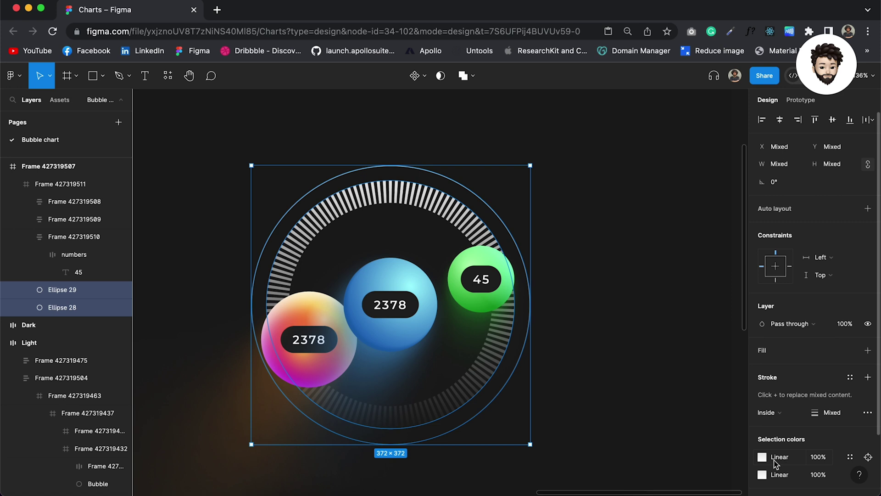
{"action": "scroll", "coordinate": [762, 448], "scroll_direction": "down", "scroll_amount": 2}
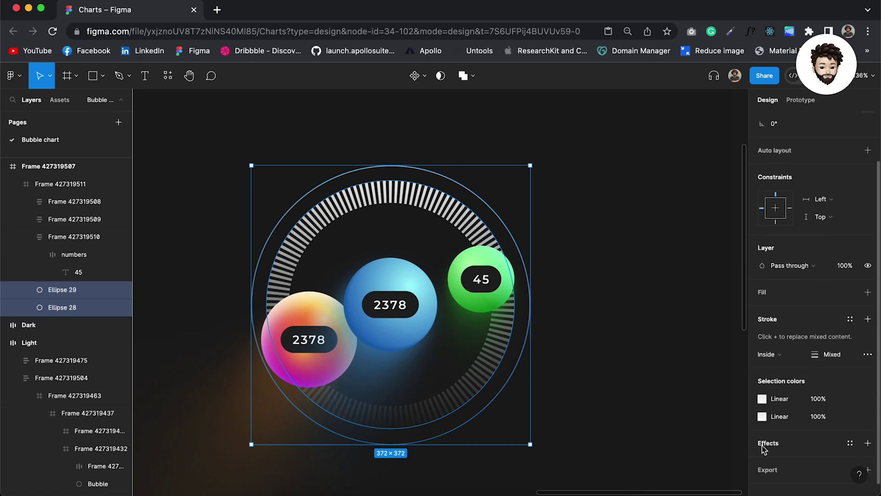
{"action": "left_click", "coordinate": [820, 399]}
{"action": "type", "text": "25"}
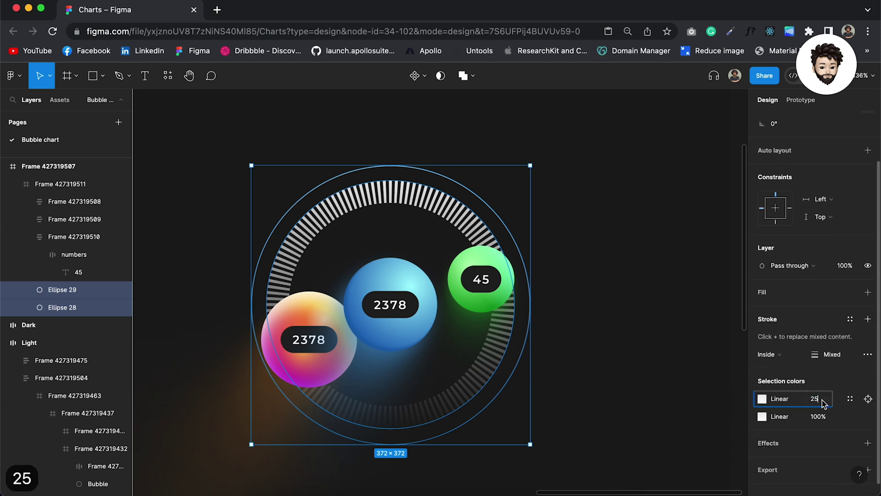
{"action": "left_click", "coordinate": [819, 416]}
{"action": "type", "text": "25"}
{"action": "key", "text": "Return"}
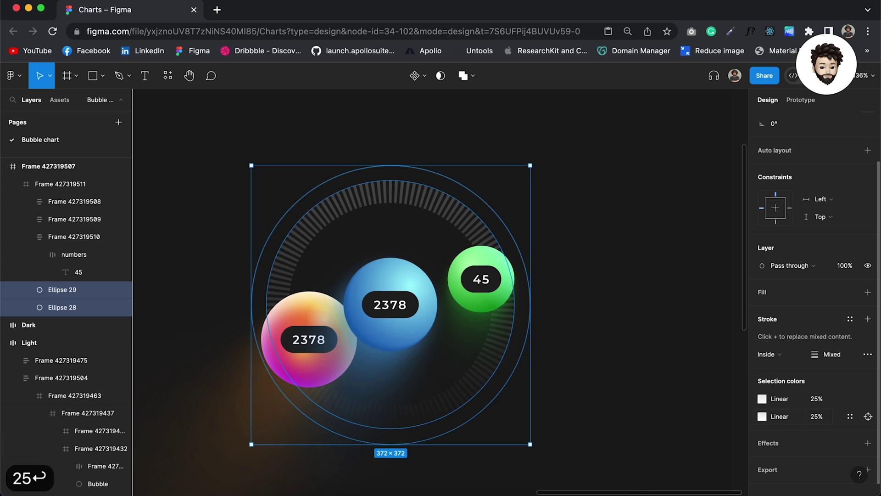
{"action": "left_click", "coordinate": [629, 301]}
Remove all six drop shadows from the blue bubble, keeping only its inner shadow.
{"action": "left_click", "coordinate": [426, 287]}
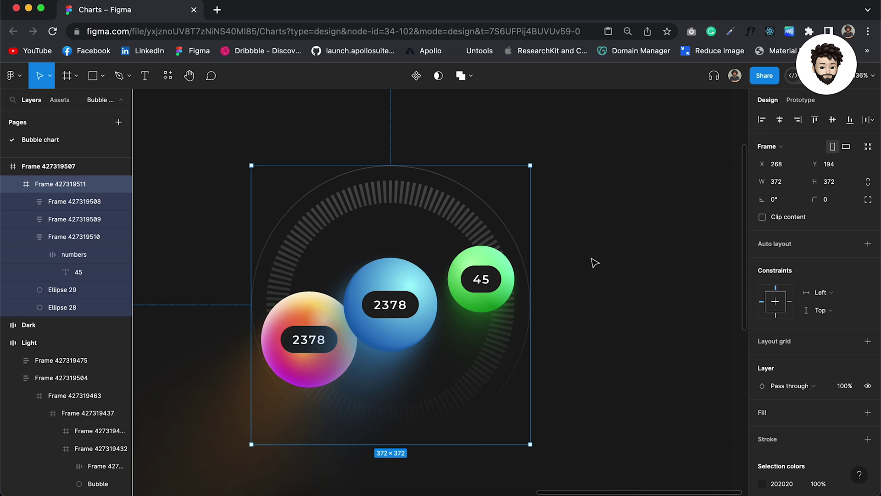
{"action": "left_click", "coordinate": [409, 277]}
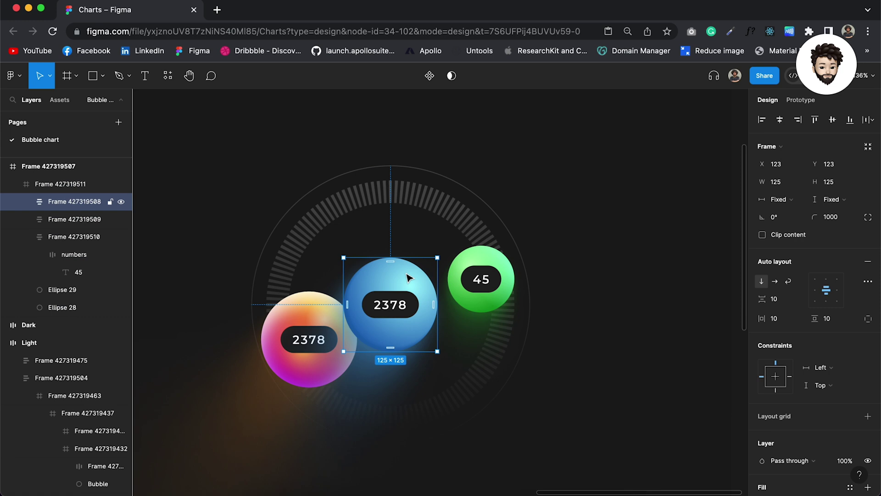
{"action": "scroll", "coordinate": [459, 312], "scroll_direction": "up", "scroll_amount": 2}
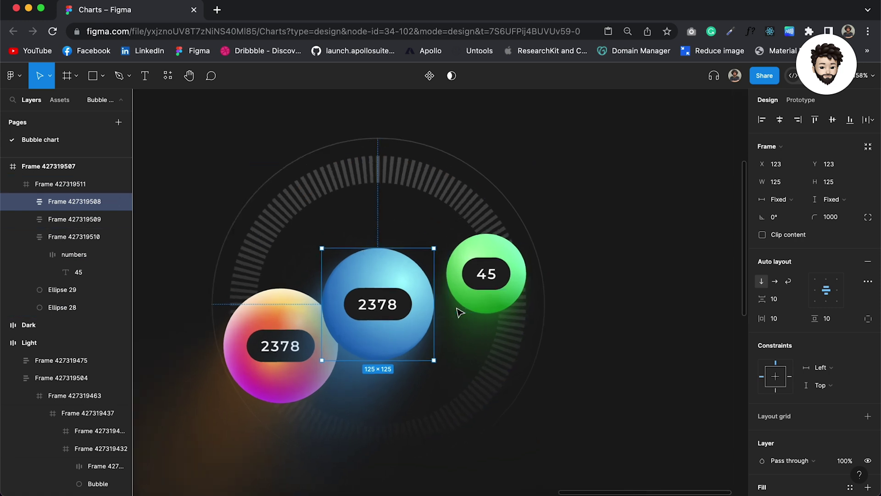
{"action": "scroll", "coordinate": [844, 406], "scroll_direction": "down", "scroll_amount": 10}
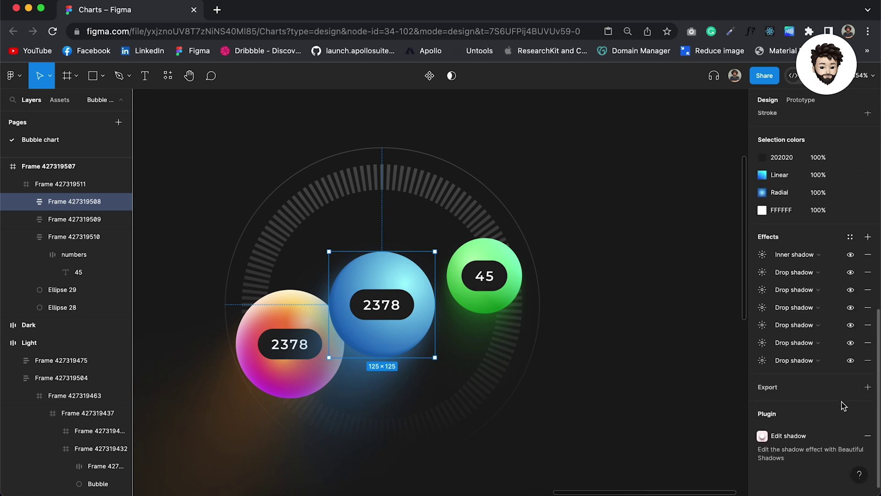
{"action": "left_click", "coordinate": [868, 272]}
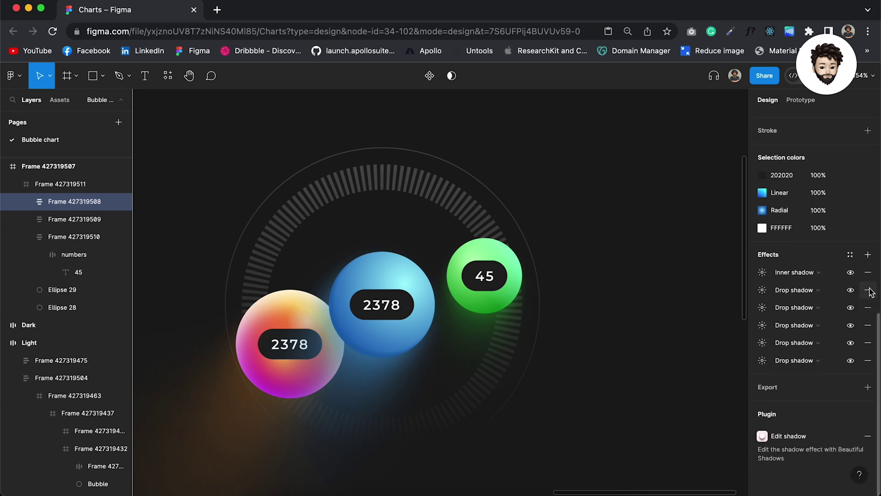
{"action": "left_click", "coordinate": [867, 289]}
{"action": "left_click", "coordinate": [868, 307]}
{"action": "left_click", "coordinate": [868, 325]}
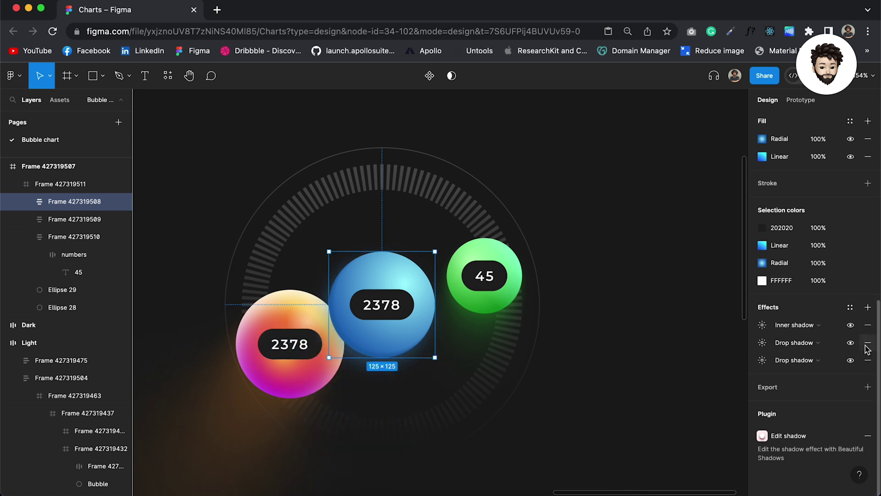
{"action": "left_click", "coordinate": [867, 342]}
{"action": "left_click", "coordinate": [868, 360]}
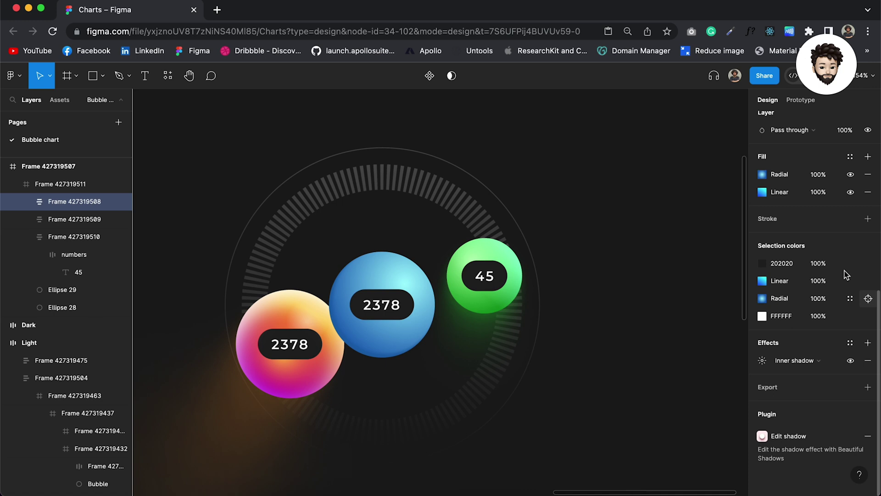
Add a new drop shadow to the blue bubble and sample its colour 307BC4 from the bubble's lower-left area.
{"action": "left_click", "coordinate": [868, 343]}
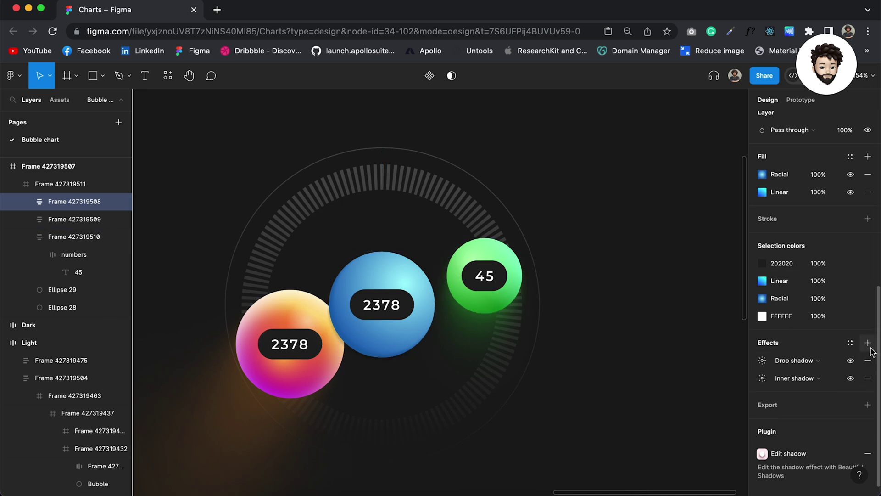
{"action": "left_click", "coordinate": [761, 361]}
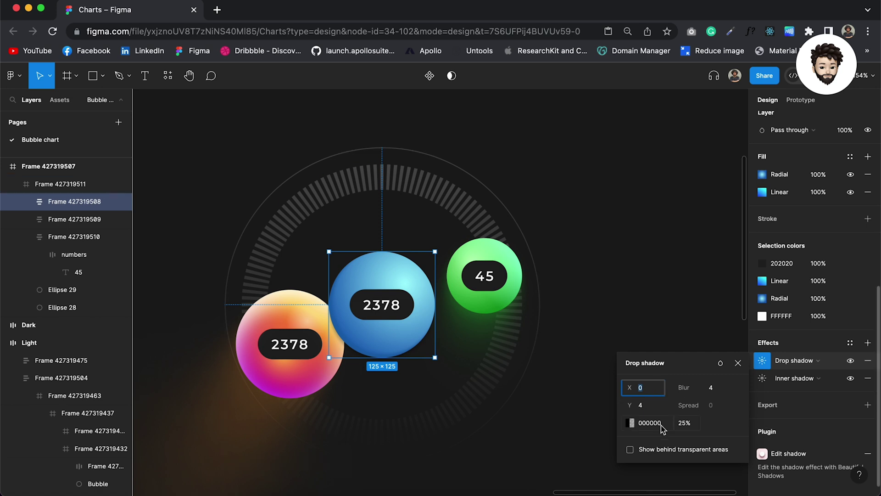
{"action": "left_click", "coordinate": [631, 423]}
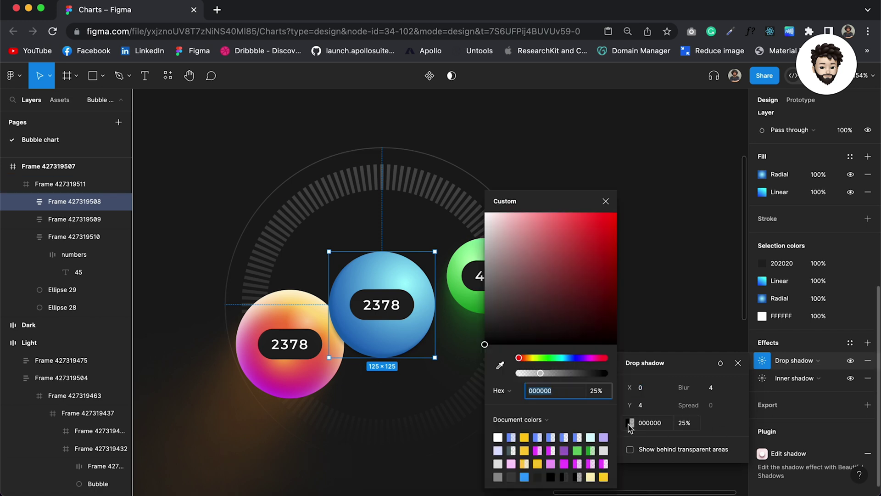
{"action": "left_click", "coordinate": [500, 365]}
{"action": "left_click", "coordinate": [358, 331]}
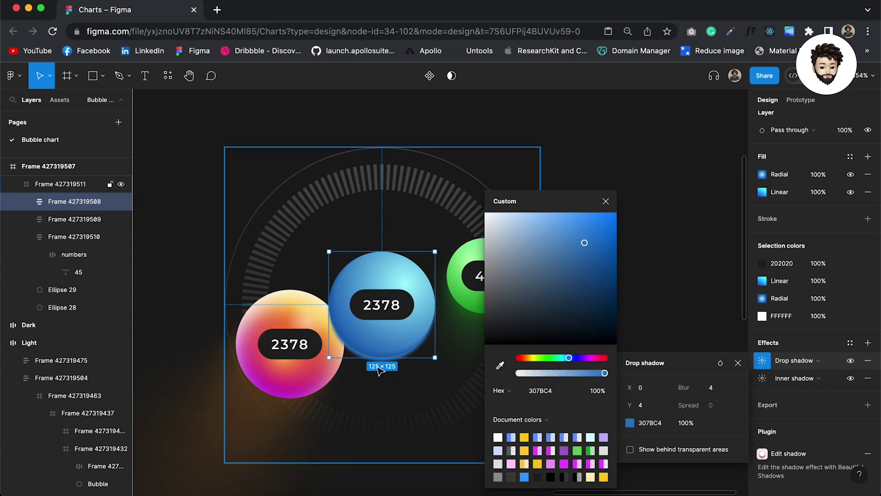
Set the blur of the blue bubble's new drop shadow to 50.
{"action": "scroll", "coordinate": [379, 367], "scroll_direction": "up", "scroll_amount": 5}
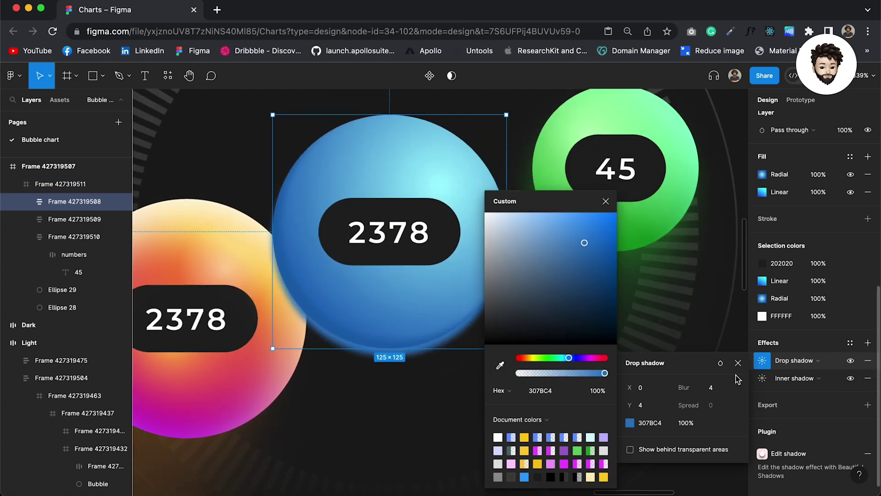
{"action": "left_click", "coordinate": [719, 390]}
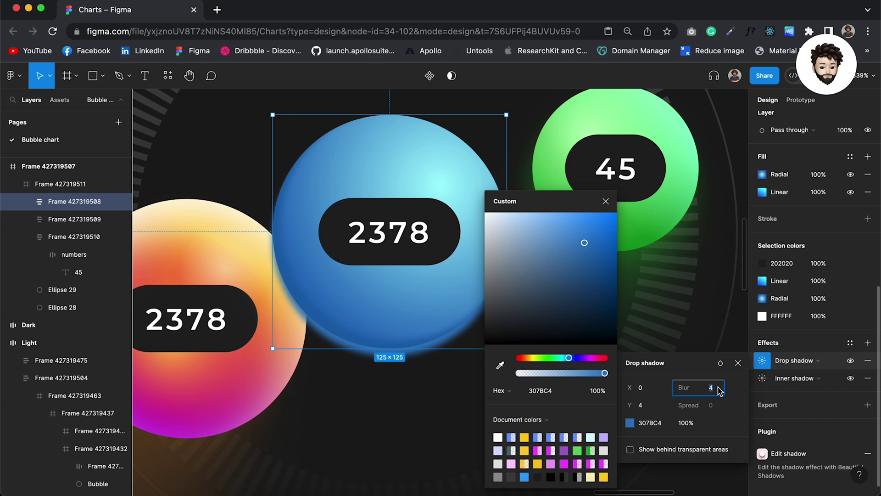
{"action": "type", "text": "50"}
{"action": "key", "text": "Return"}
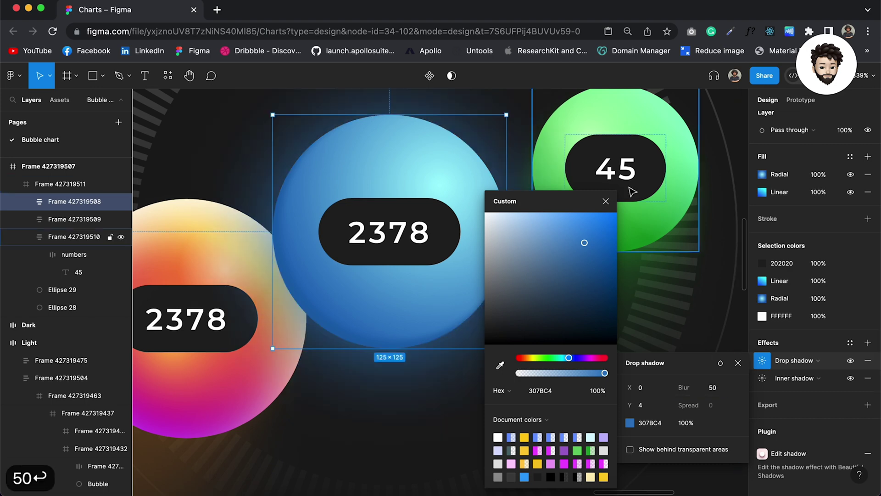
{"action": "left_click", "coordinate": [606, 206]}
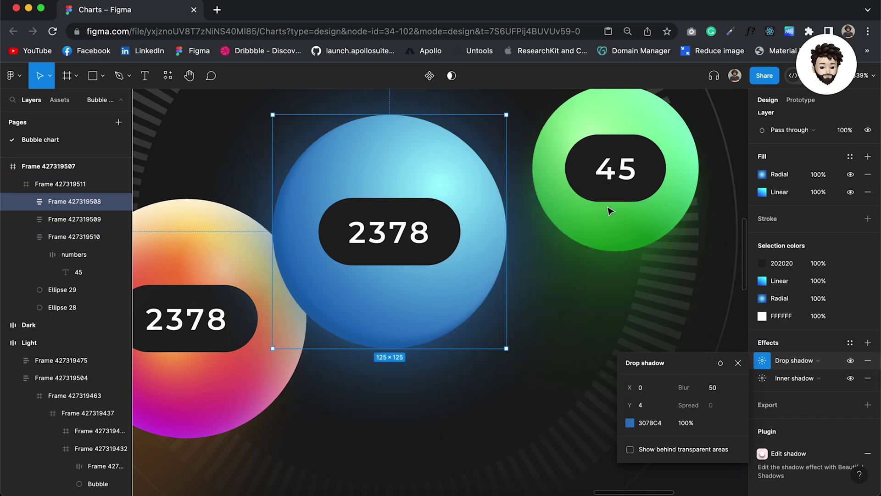
{"action": "left_click", "coordinate": [737, 364]}
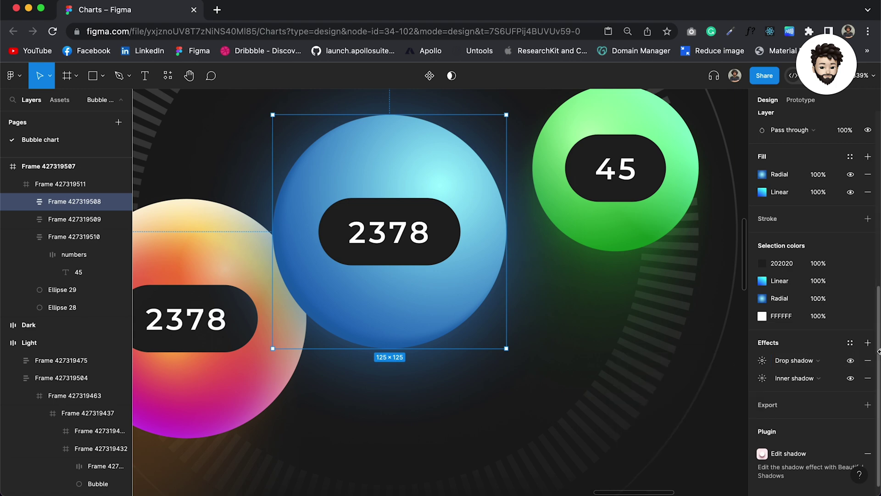
Add a second drop shadow to the blue bubble with Y offset -4 and colour 408CCC sampled from the bubble below its number label.
{"action": "left_click", "coordinate": [867, 343]}
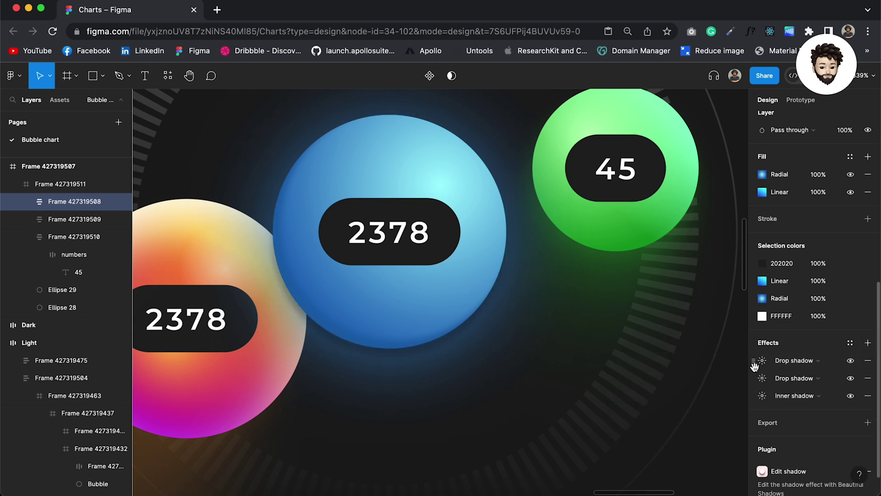
{"action": "left_click", "coordinate": [761, 360]}
{"action": "left_click", "coordinate": [647, 408]}
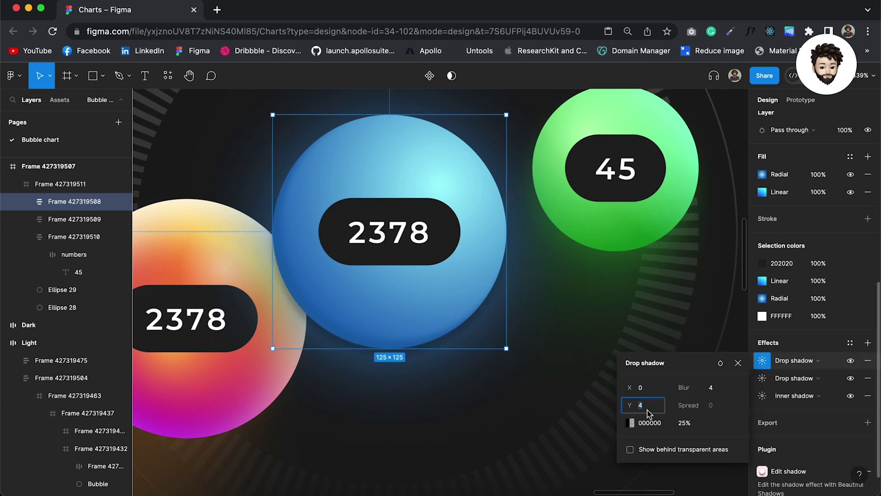
{"action": "type", "text": "-4"}
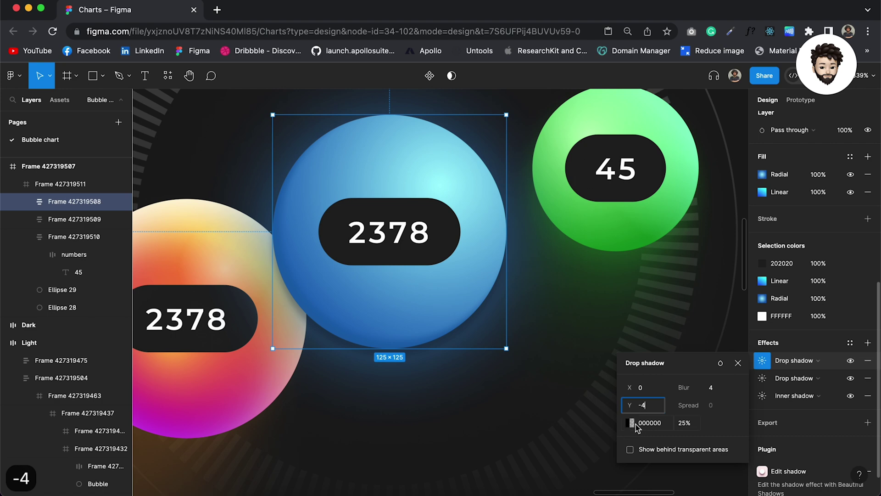
{"action": "left_click", "coordinate": [632, 423]}
{"action": "left_click", "coordinate": [500, 365]}
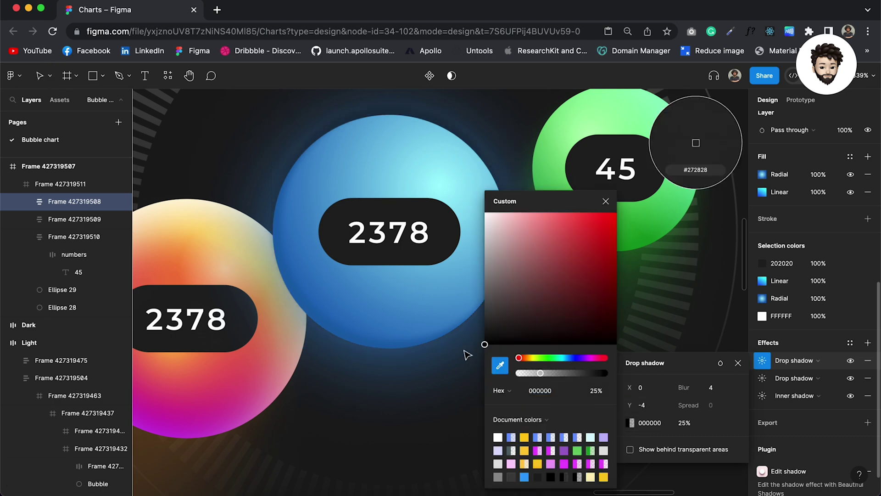
{"action": "left_click", "coordinate": [392, 304]}
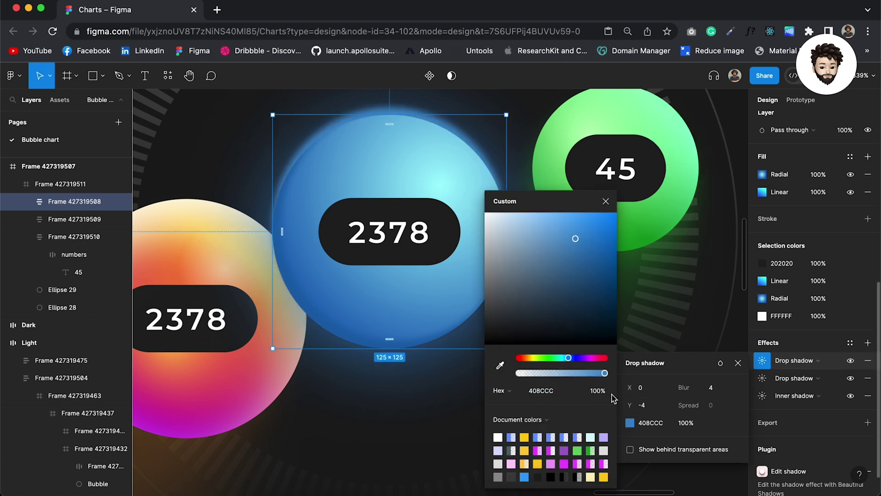
Set the second drop shadow's blur to 50 and deselect the blue bubble.
{"action": "left_click", "coordinate": [715, 388]}
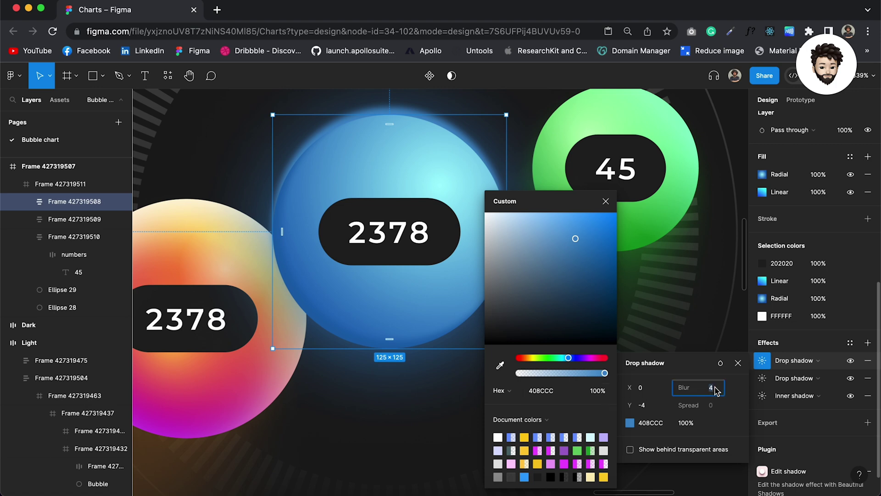
{"action": "type", "text": "50"}
{"action": "key", "text": "Return"}
{"action": "left_click", "coordinate": [351, 415]}
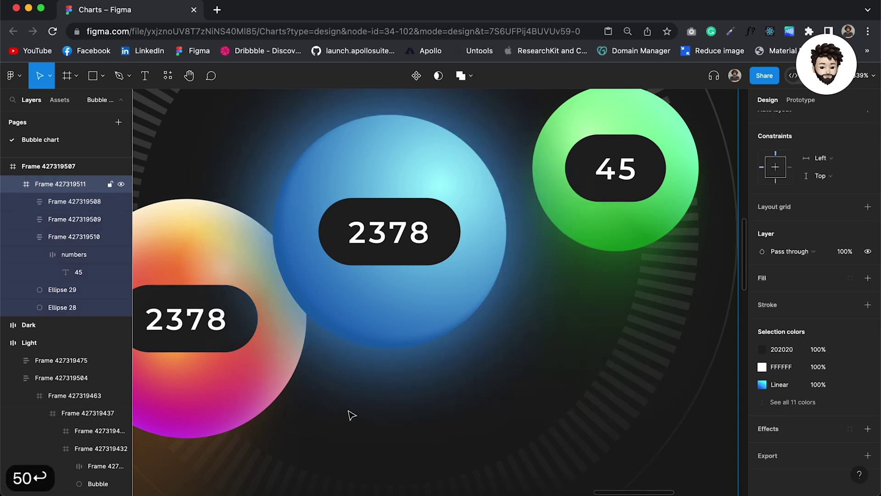
{"action": "scroll", "coordinate": [352, 415], "scroll_direction": "down", "scroll_amount": 5}
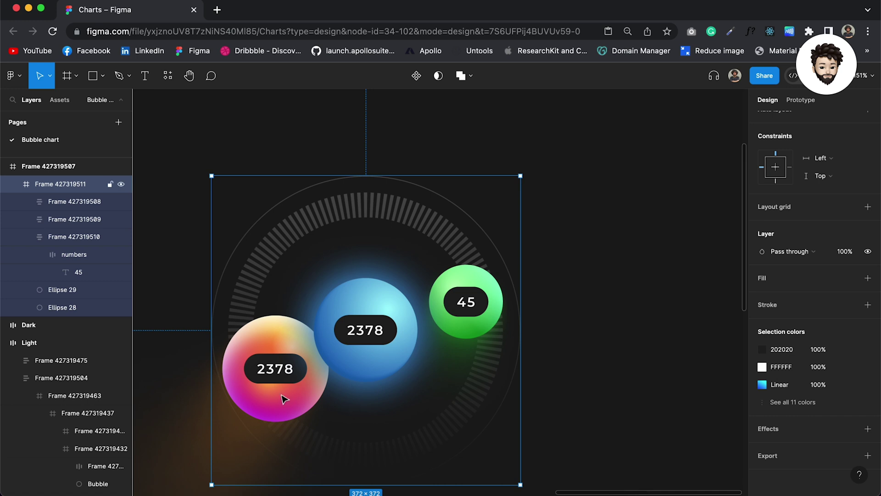
{"action": "left_click", "coordinate": [592, 320]}
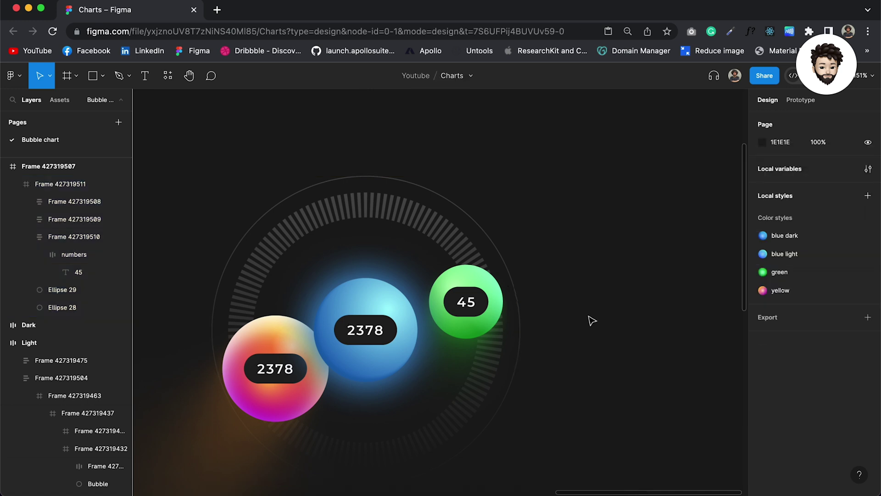
{"action": "scroll", "coordinate": [592, 320], "scroll_direction": "down", "scroll_amount": 5}
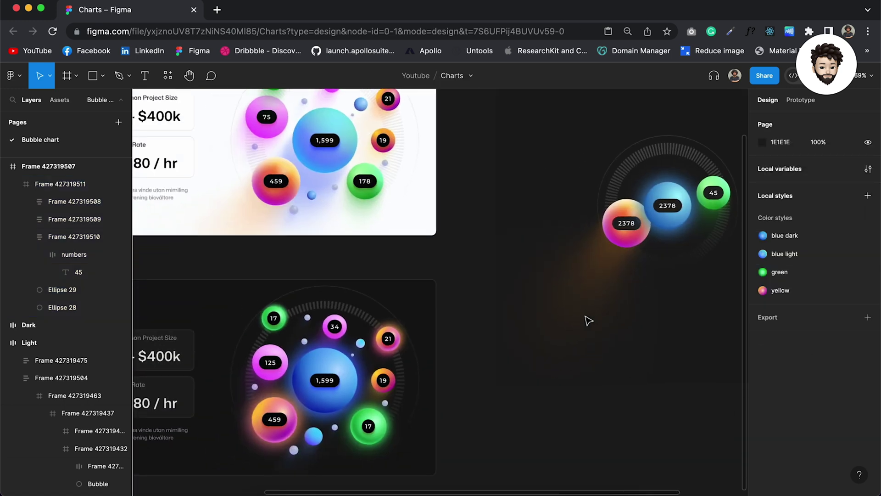
{"action": "scroll", "coordinate": [292, 312], "scroll_direction": "up", "scroll_amount": 3}
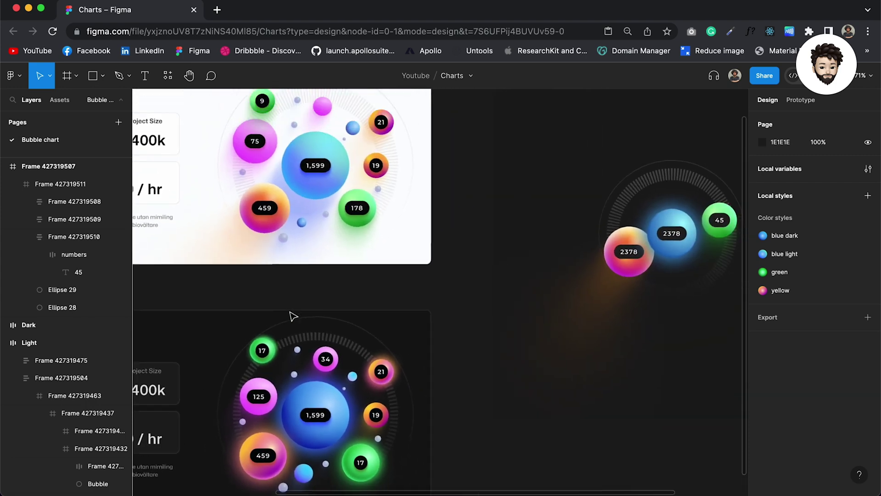
{"action": "scroll", "coordinate": [293, 316], "scroll_direction": "up", "scroll_amount": 4}
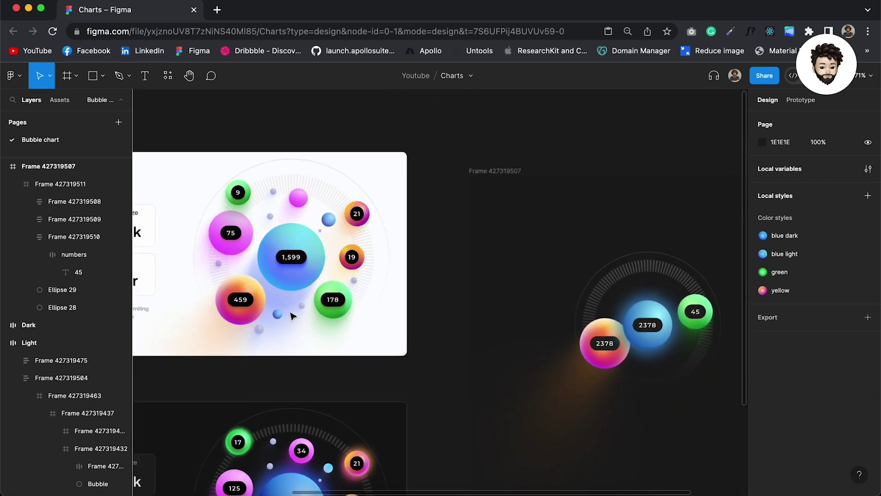
{"action": "scroll", "coordinate": [293, 316], "scroll_direction": "down", "scroll_amount": 4}
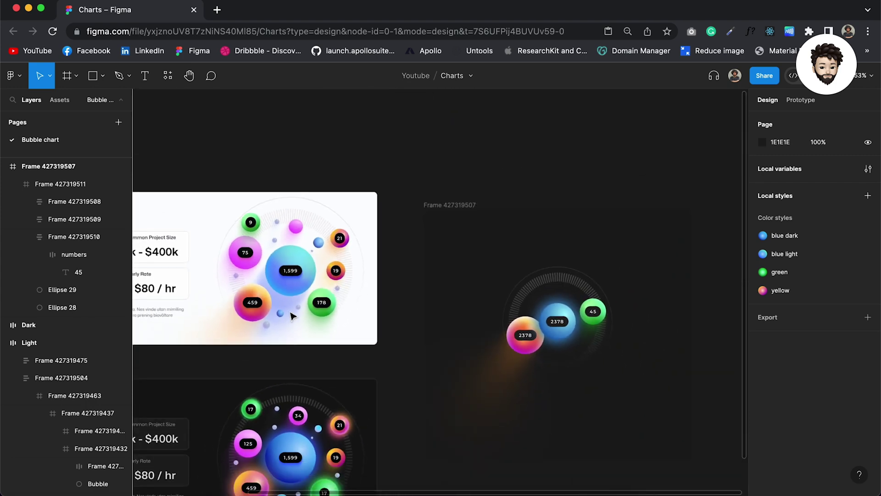